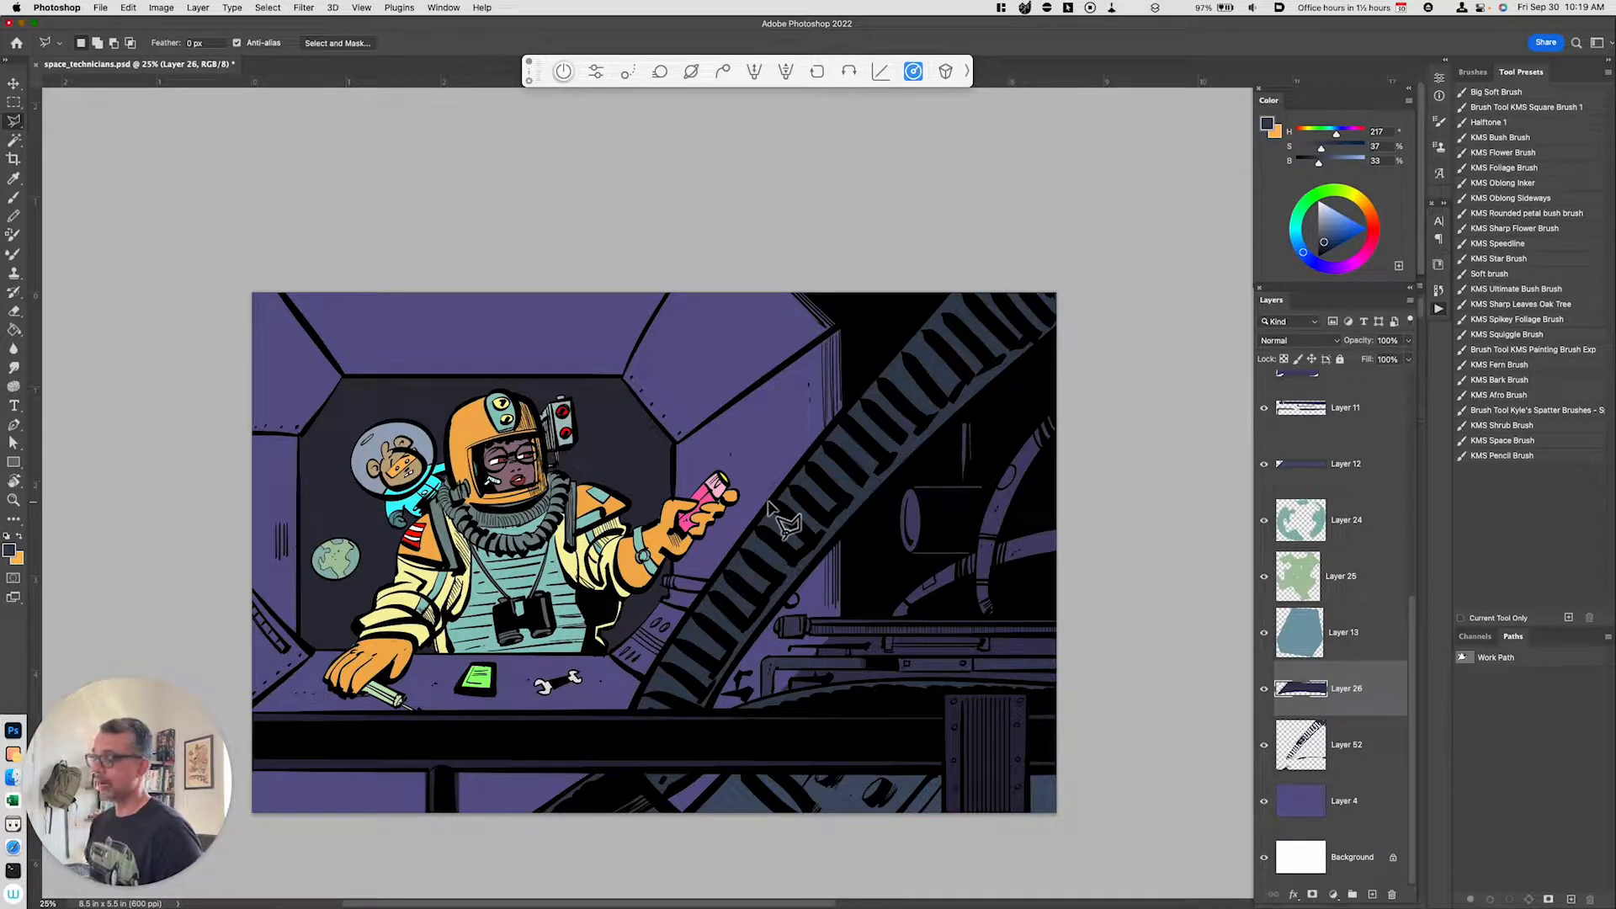
Step: Add a new empty layer directly above the character's color flats layer
left_click_drag(1419, 617, 1418, 391)
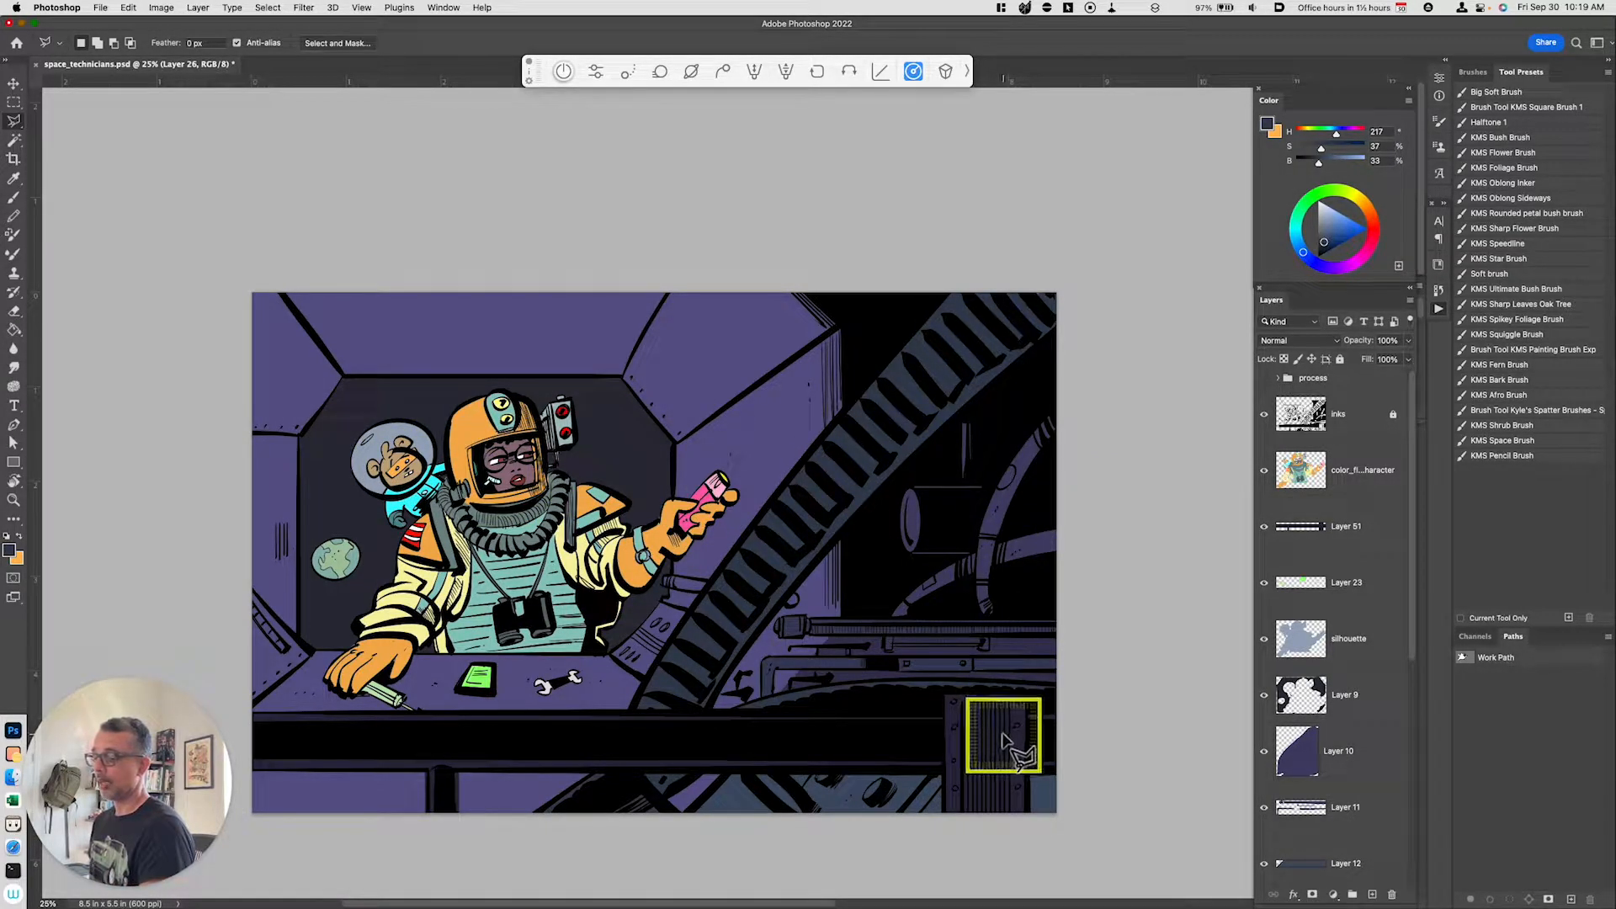
left_click(1344, 492)
key("alt+shift+super+n")
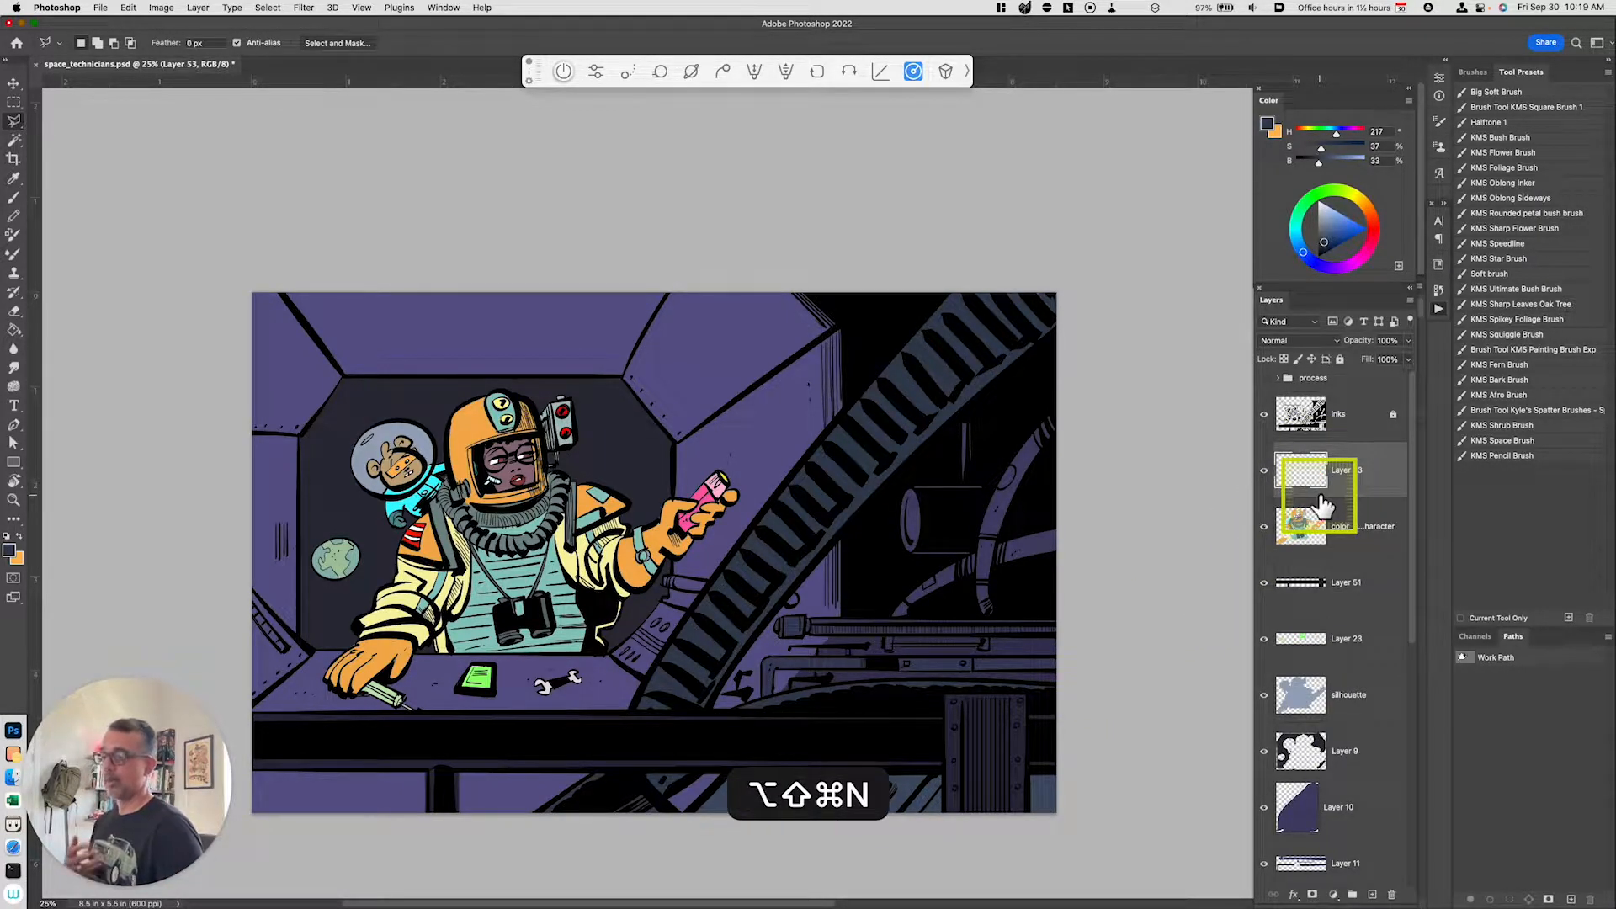
Step: Pick a bright magenta and paint curved rim-light strokes along the machinery on the right side with the brush
left_click(1359, 259)
left_click_drag(1357, 225, 1366, 251)
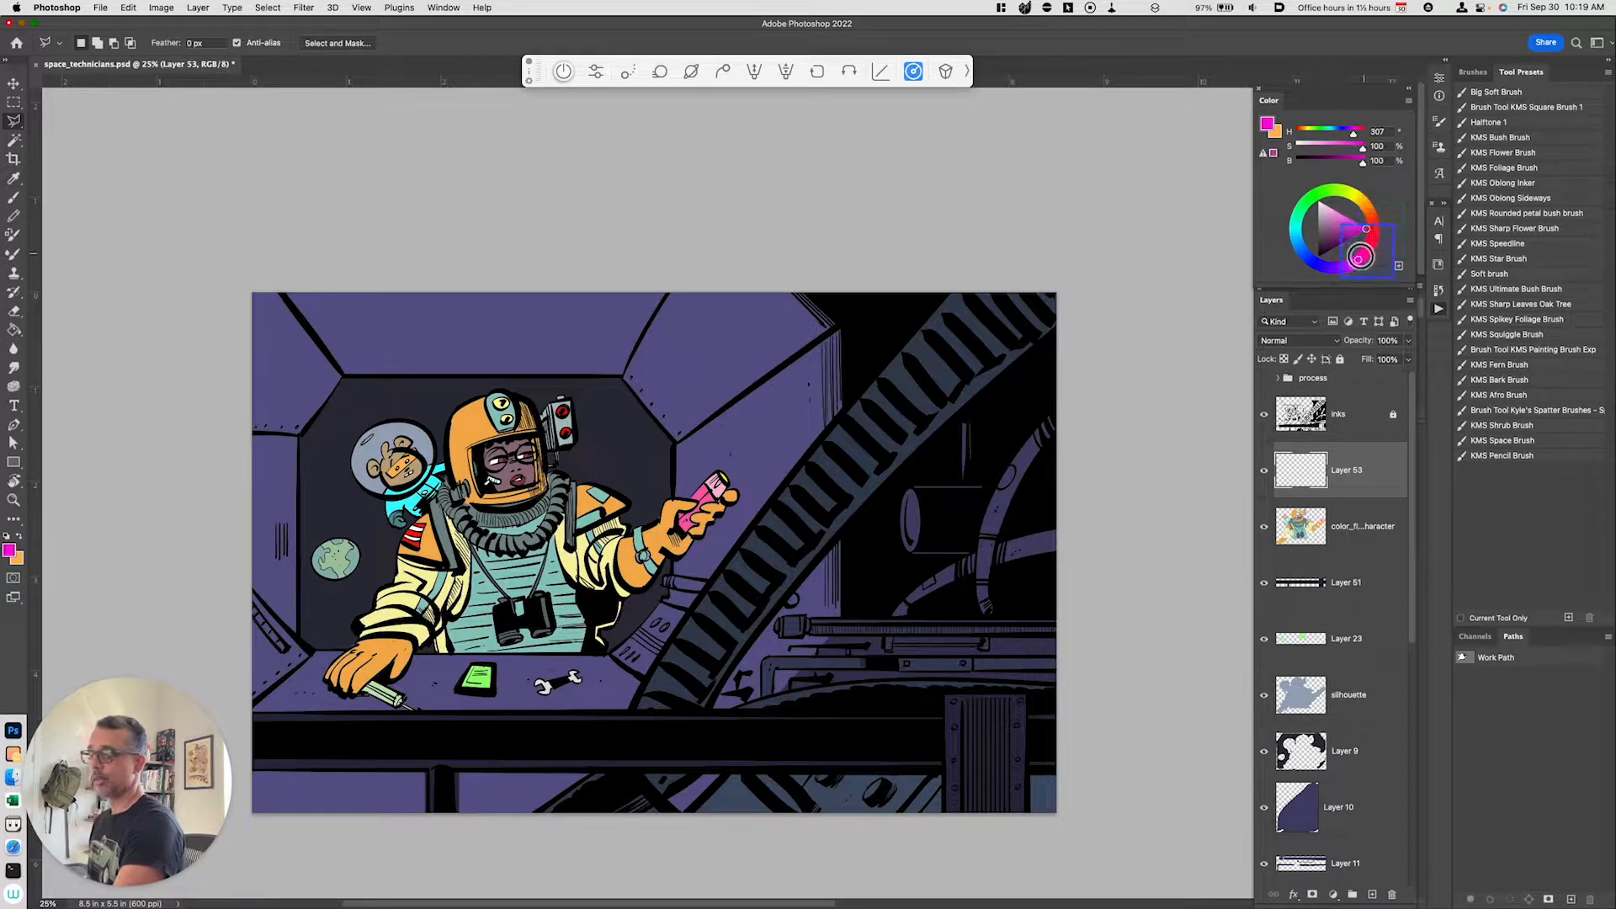
key("b")
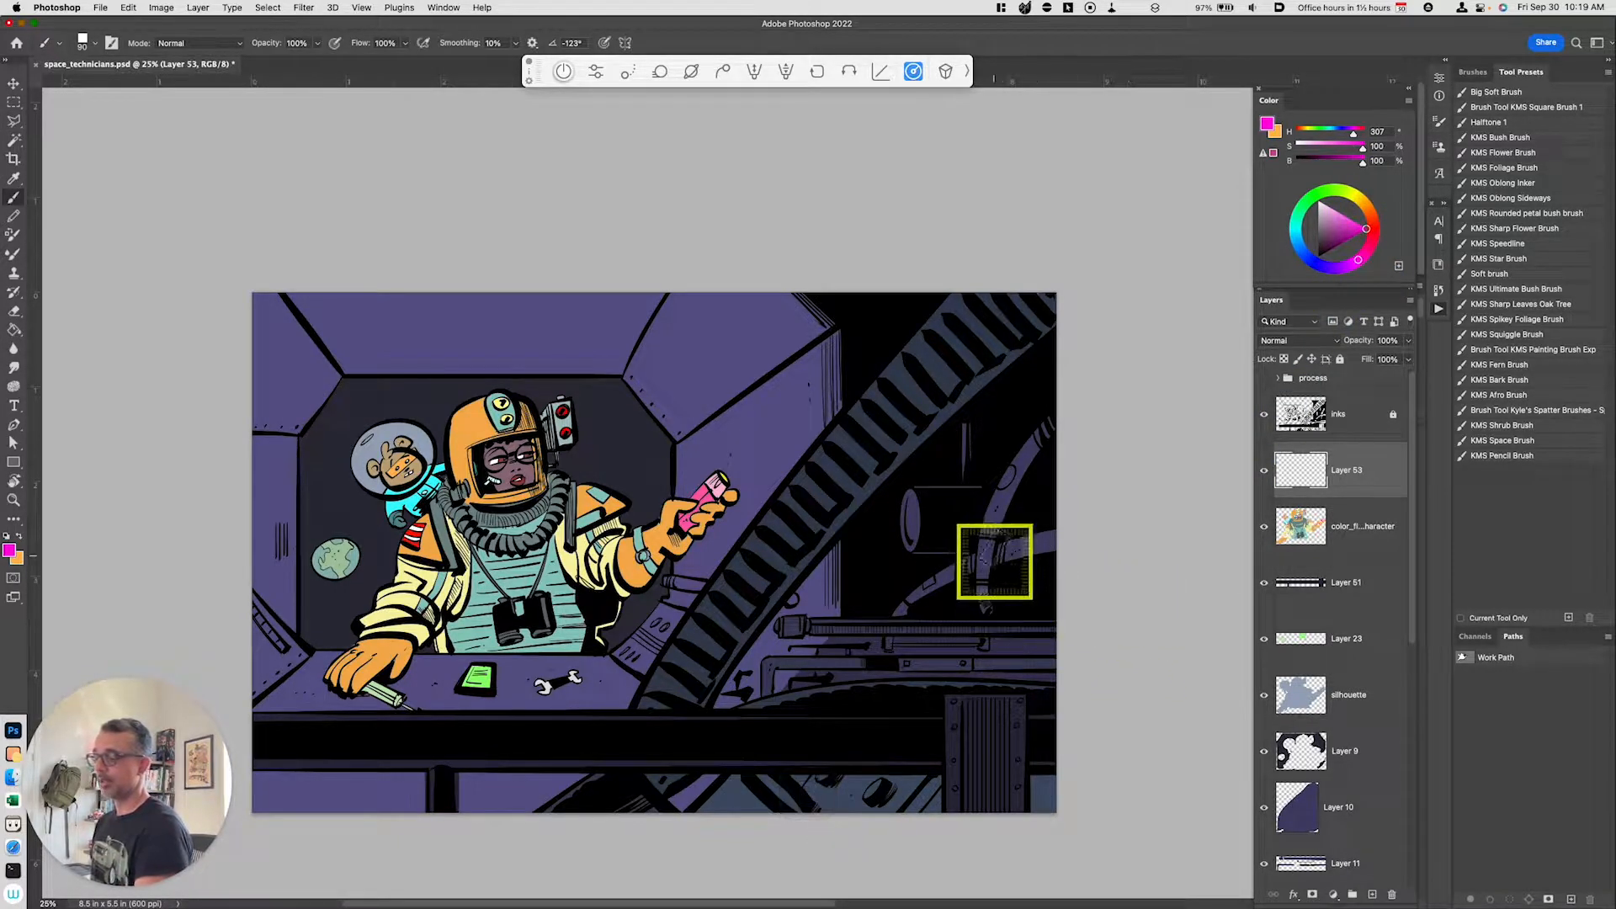
left_click_drag(1039, 433, 986, 580)
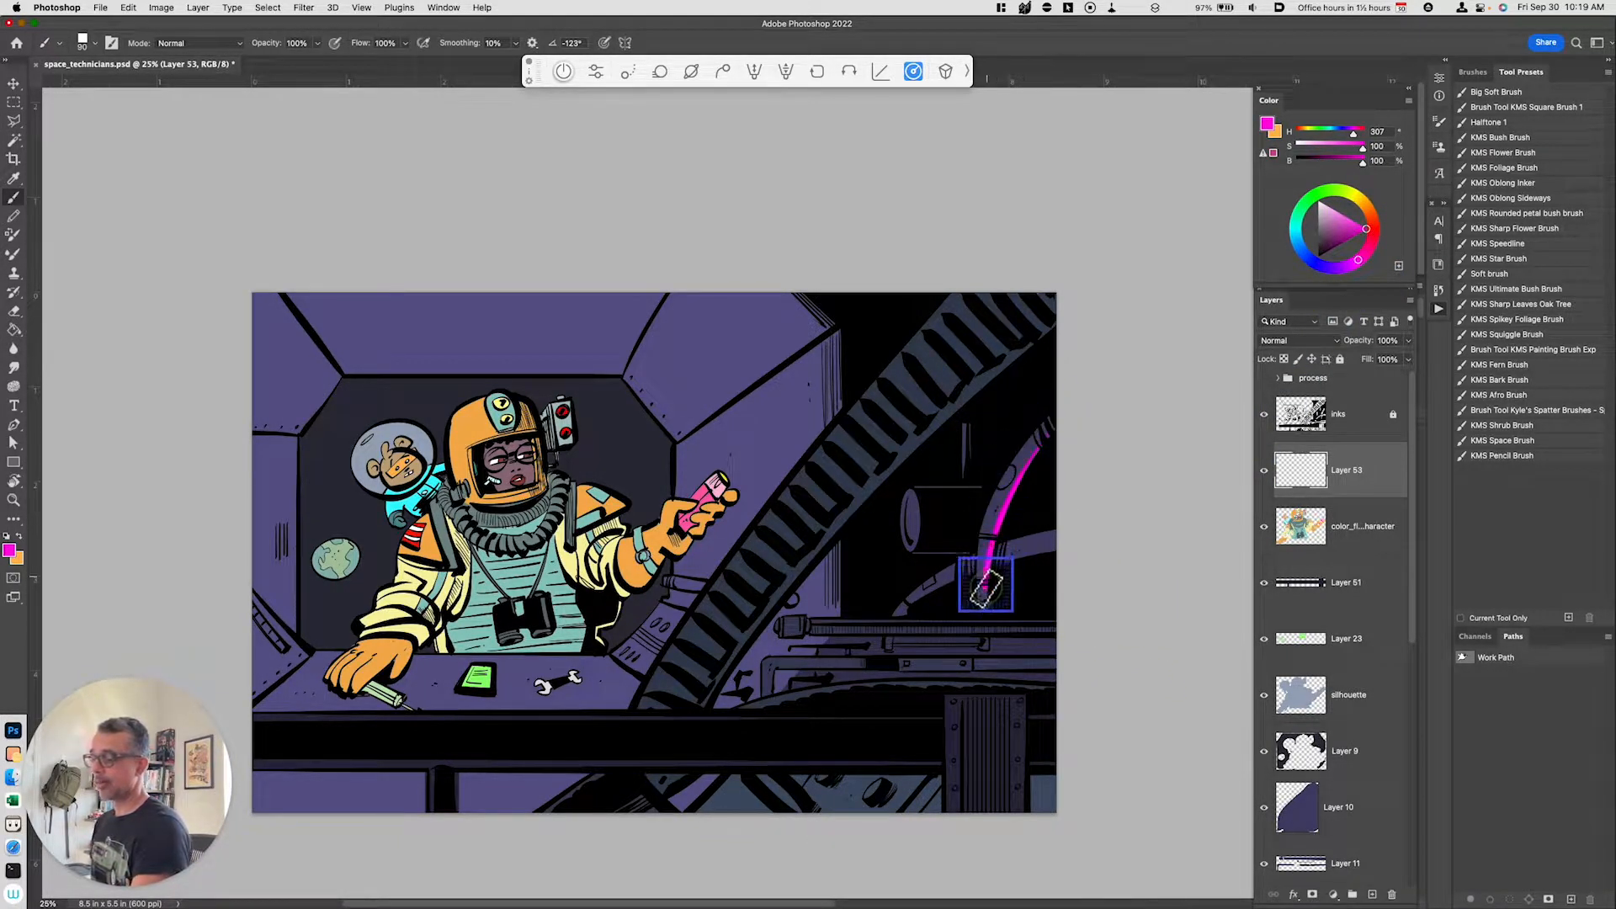
key("super+z")
left_click_drag(1049, 423, 989, 600)
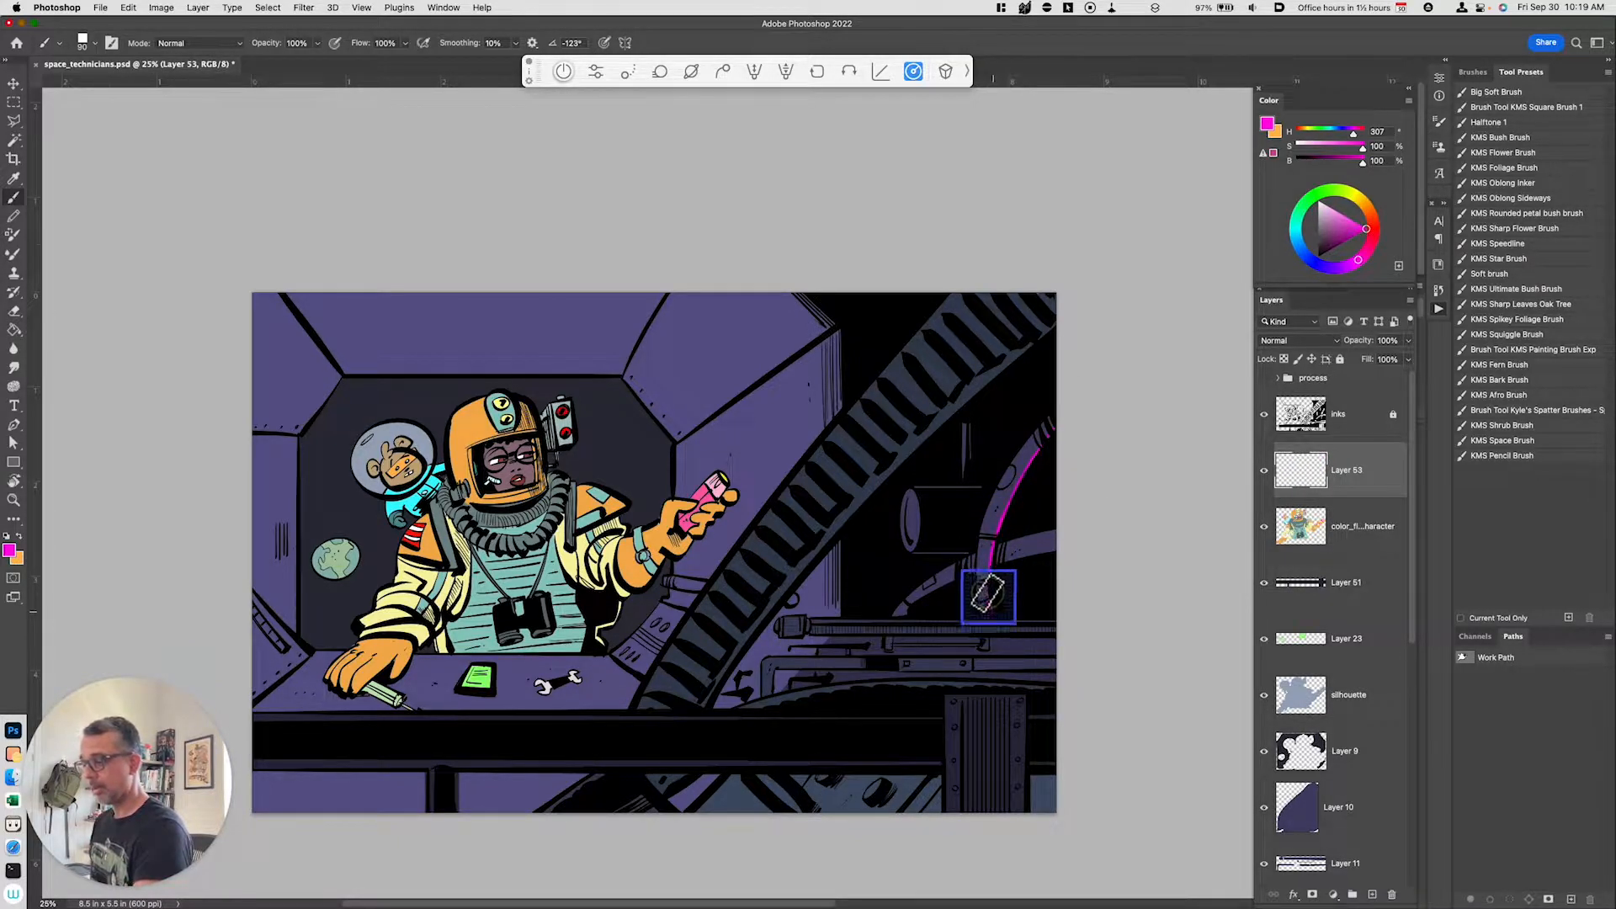
left_click_drag(971, 419, 974, 510)
Step: Paint more magenta rim-light strokes along the pipe and the horizontal rail, undoing the unwanted ones
key("alt")
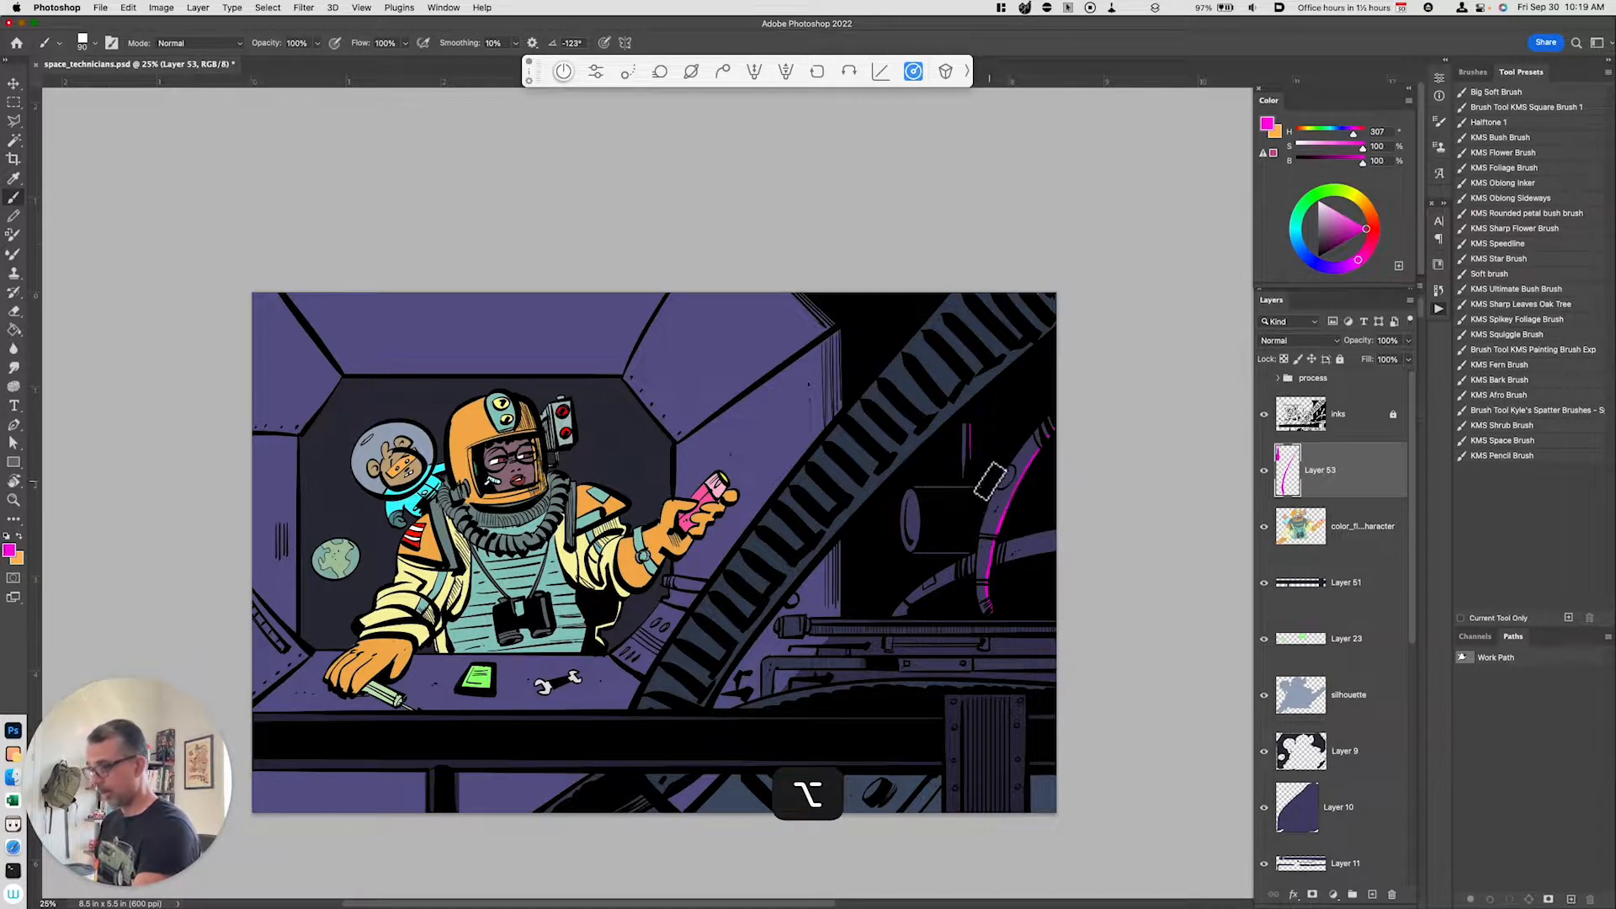
left_click_drag(999, 564, 1078, 546)
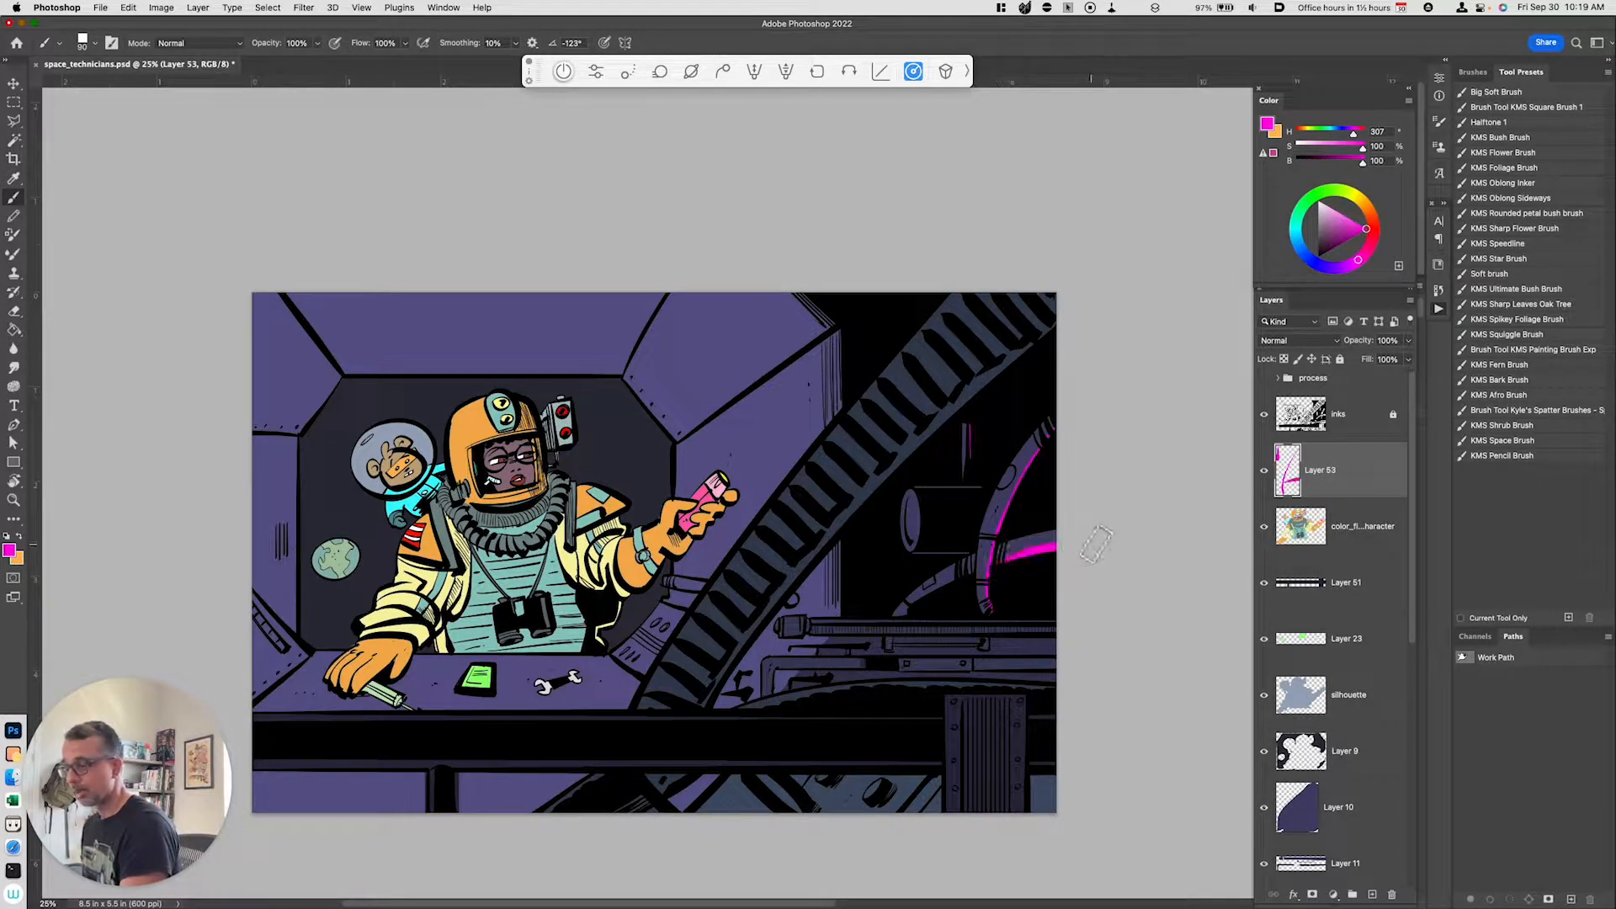
key("super+z")
left_click_drag(943, 486, 983, 487)
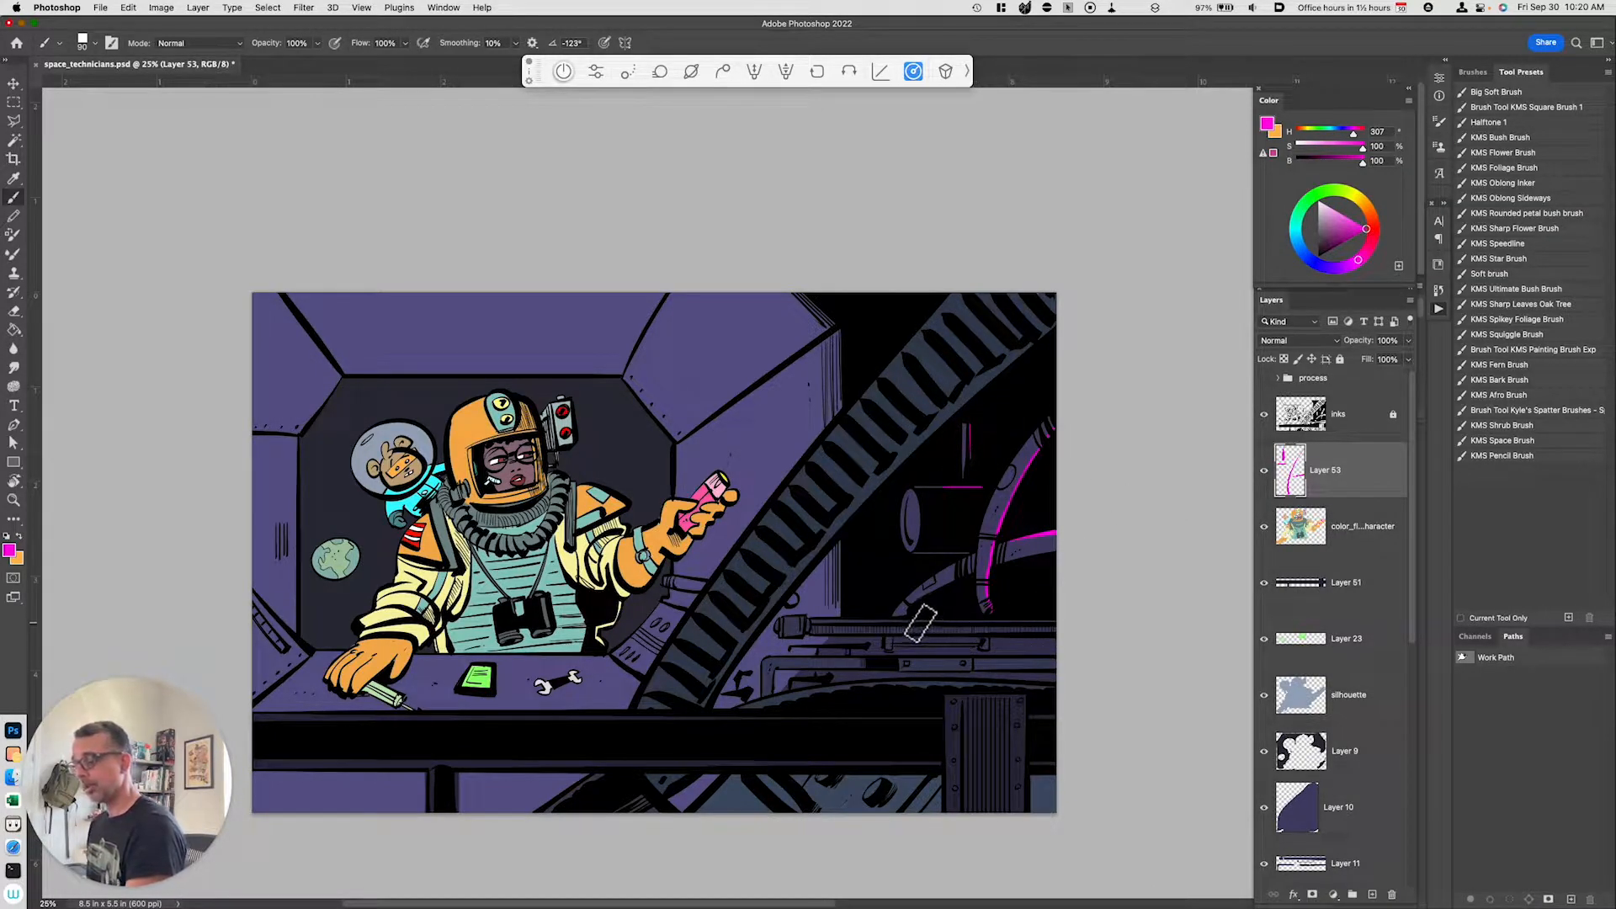
left_click_drag(914, 621, 1064, 623)
left_click_drag(960, 619, 1068, 624)
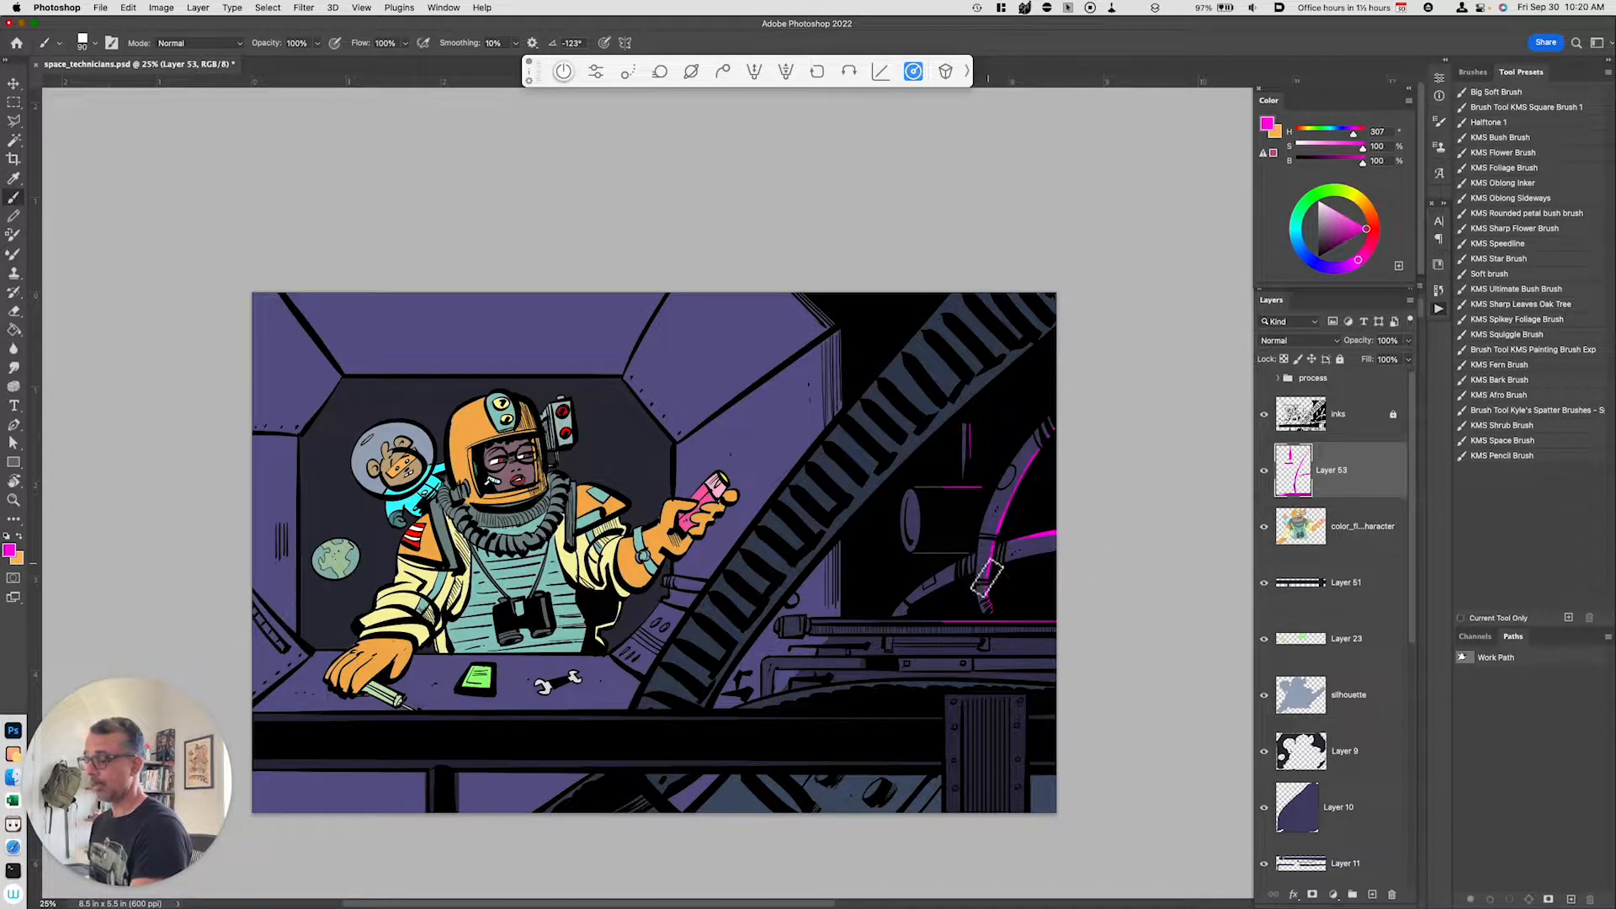
key("super+z")
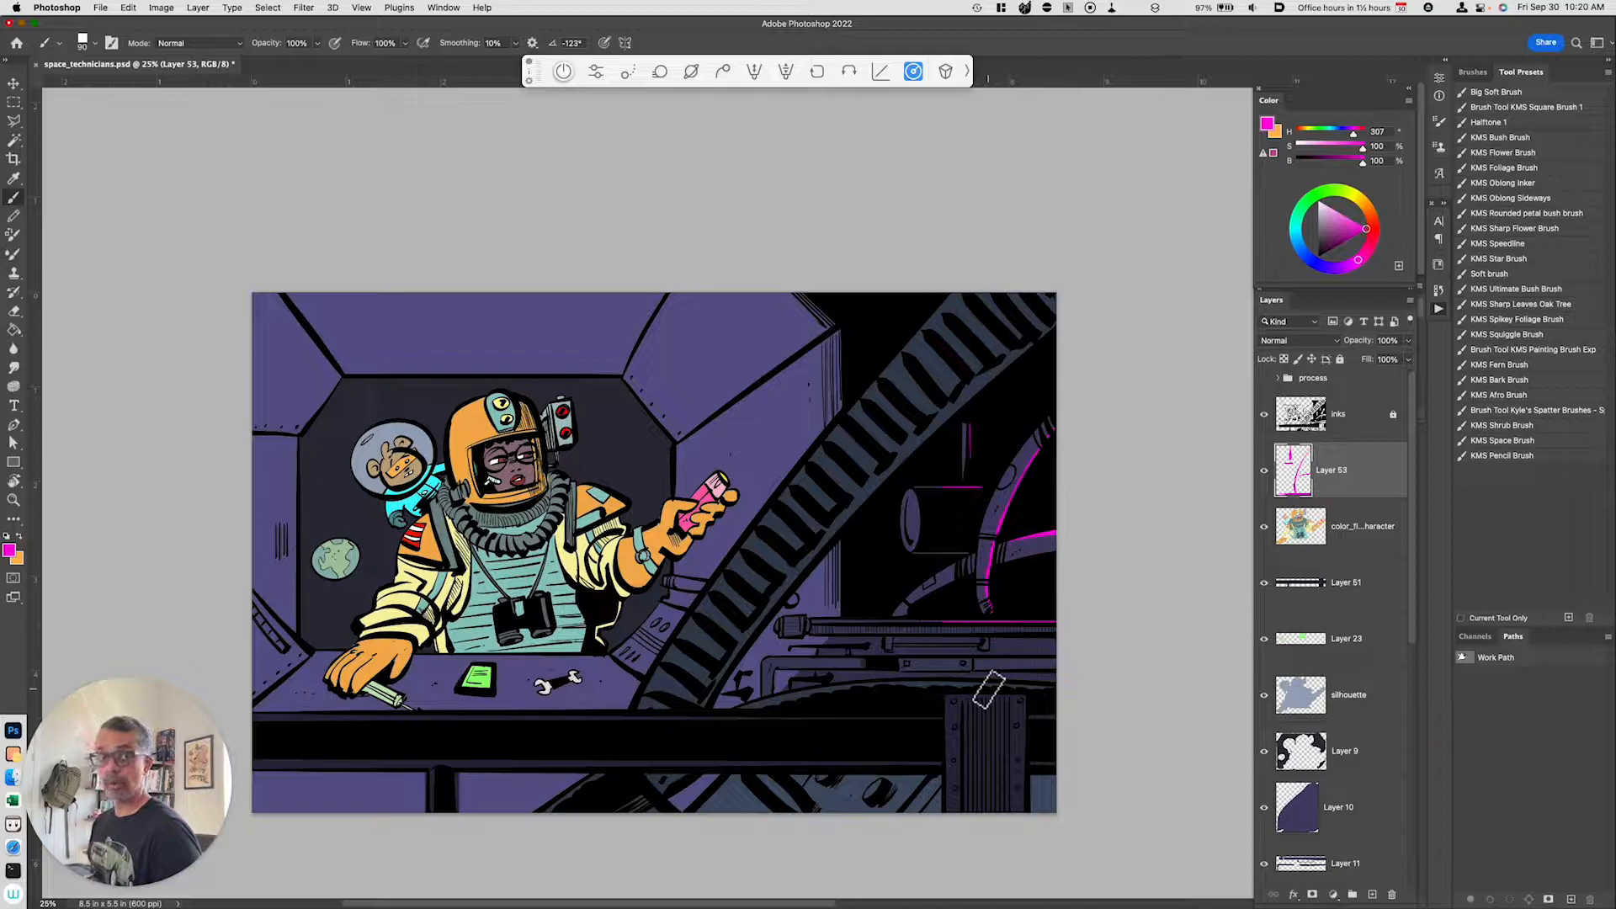
Step: Toggle the character's color flats layer off and back on to compare it with the highlights
left_click_drag(750, 684, 827, 706)
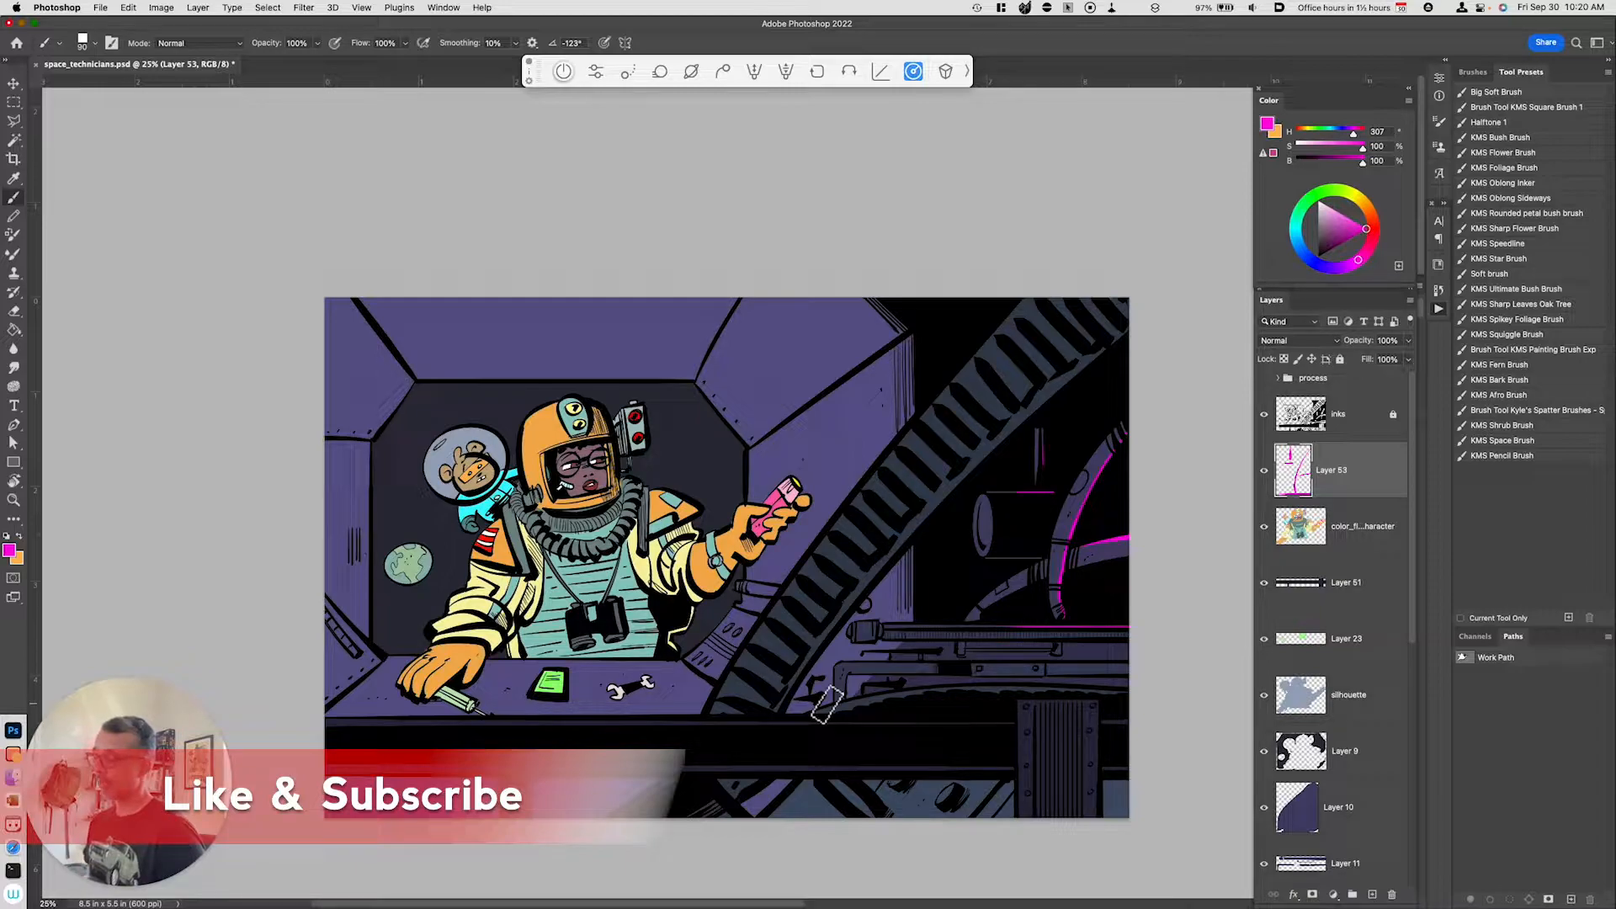
left_click(1353, 537)
left_click(1264, 526)
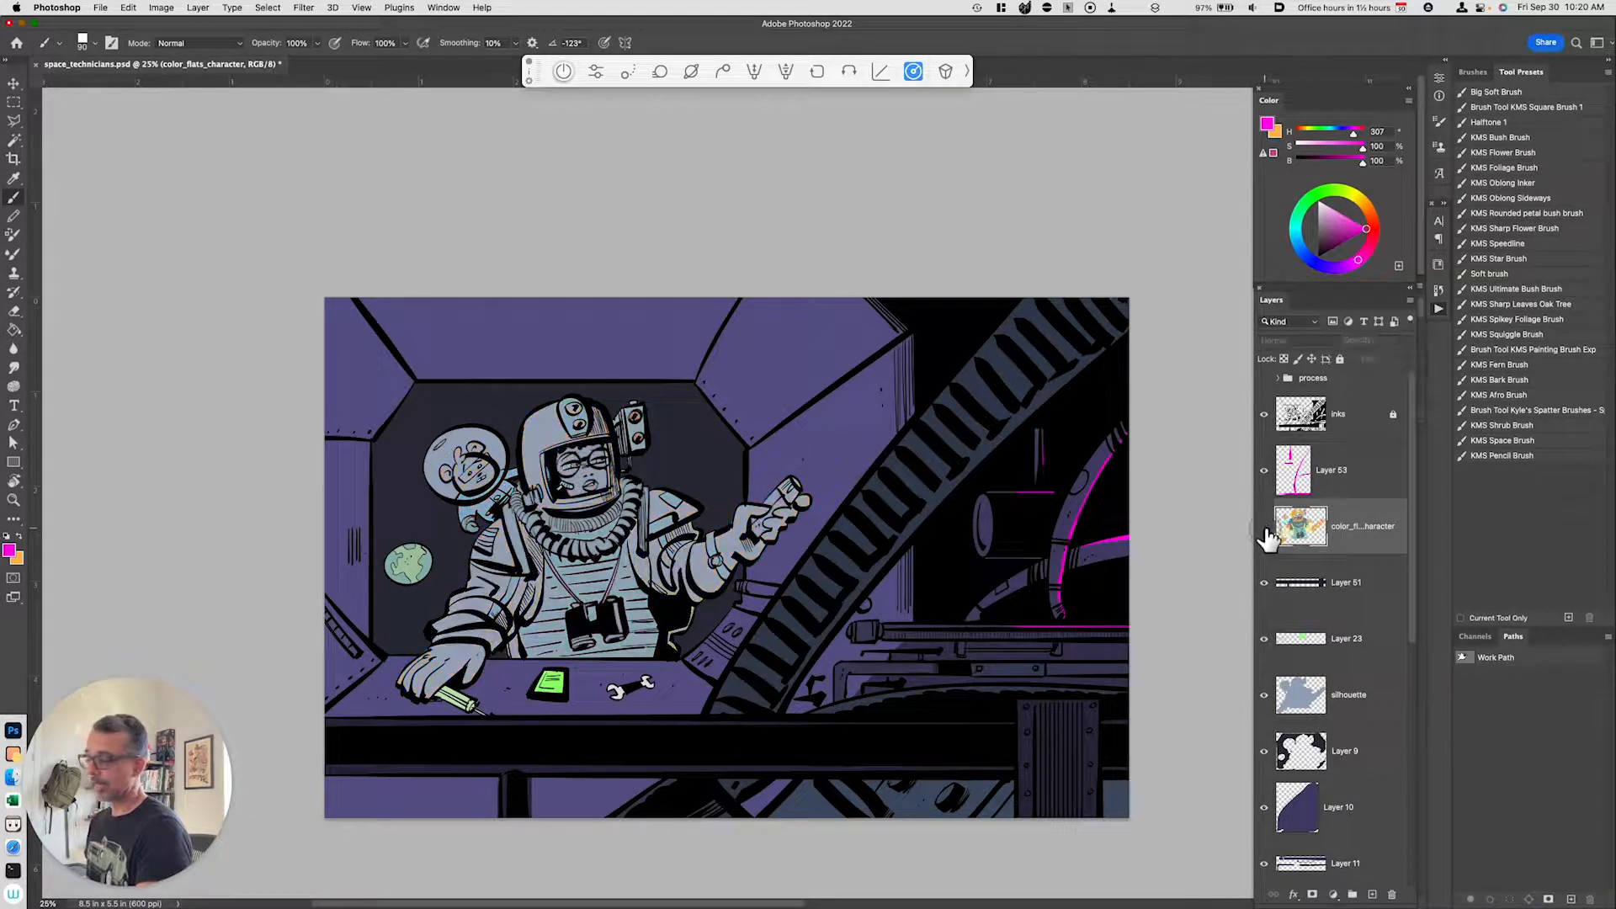
left_click(1263, 526)
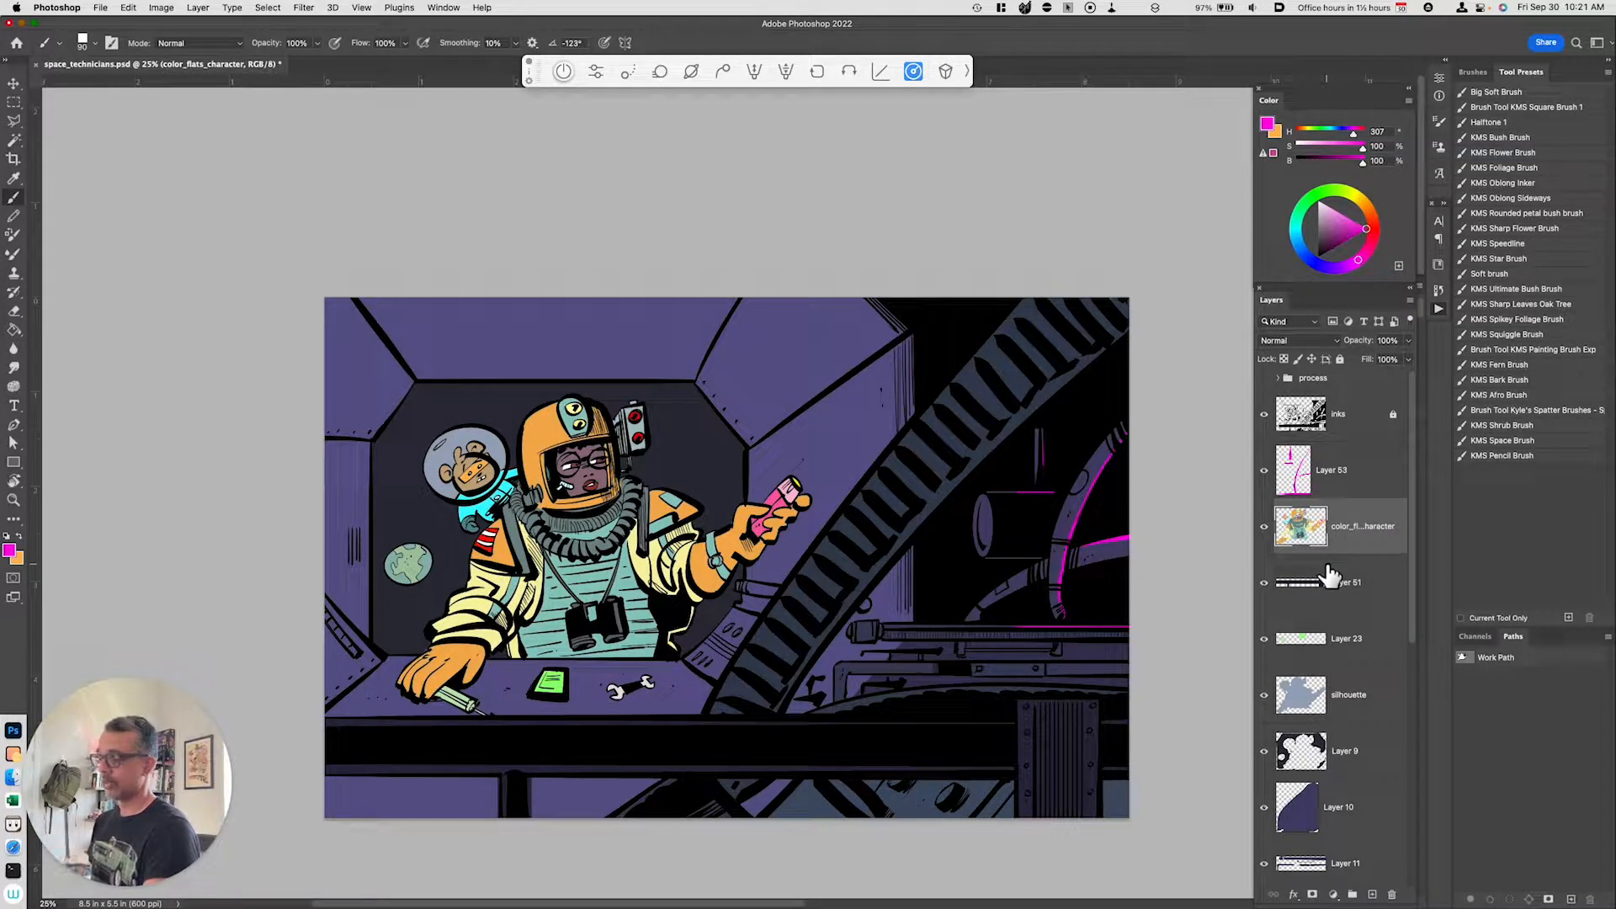
Step: Copy a lassoed part of the character's color flats to a new layer and set its lightness to +28 with Hue/Saturation
key("l")
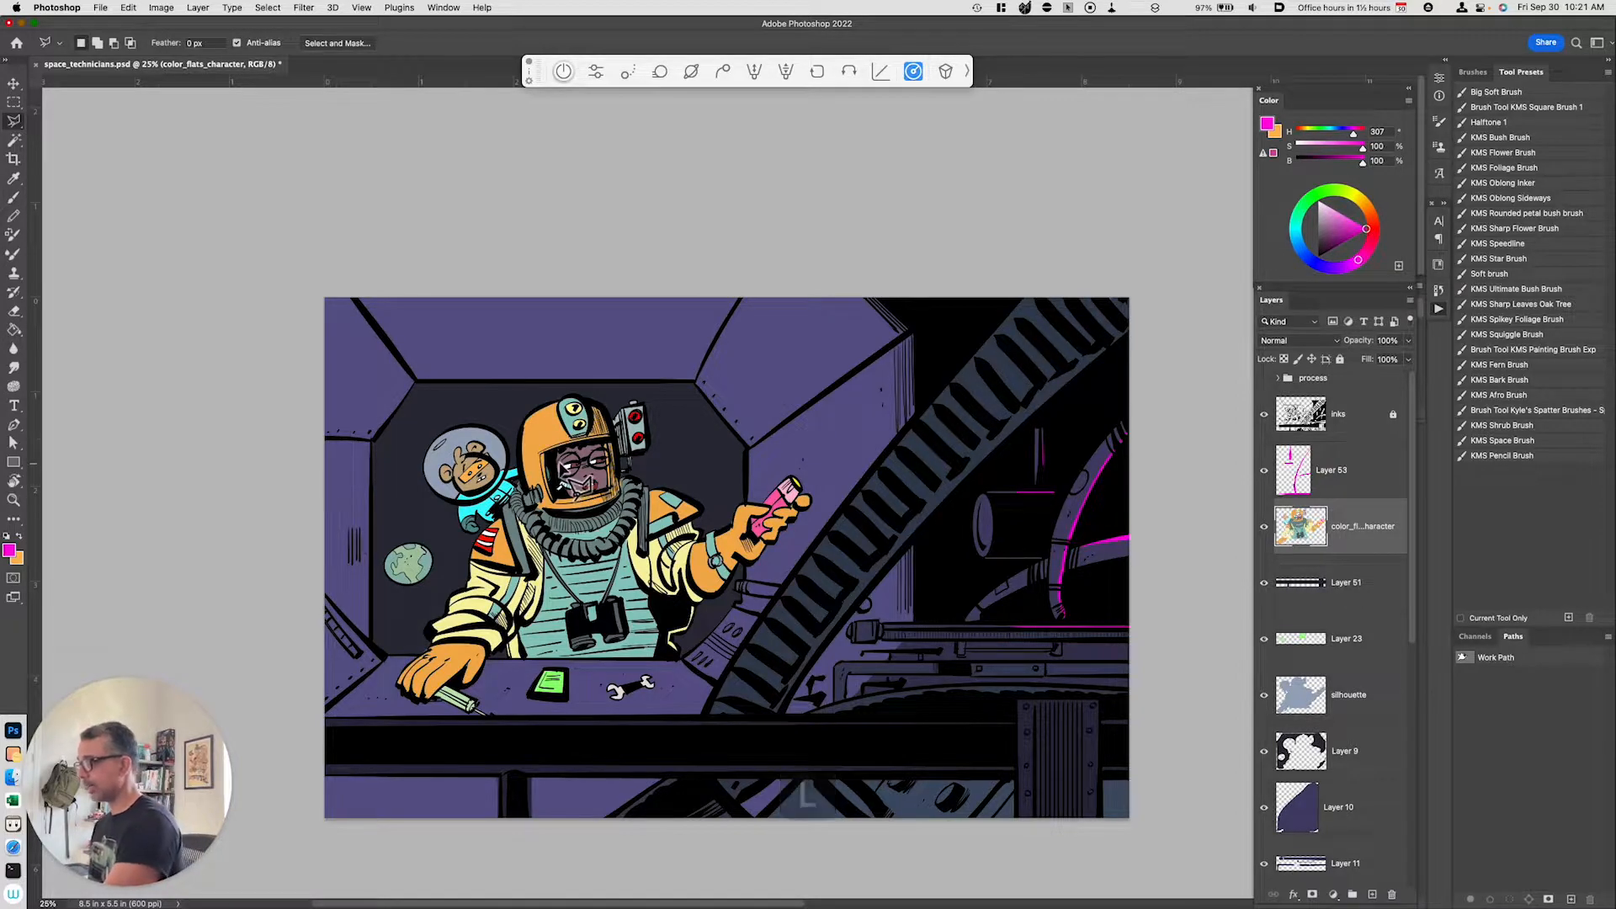
key("shift+l")
key("shift+l")
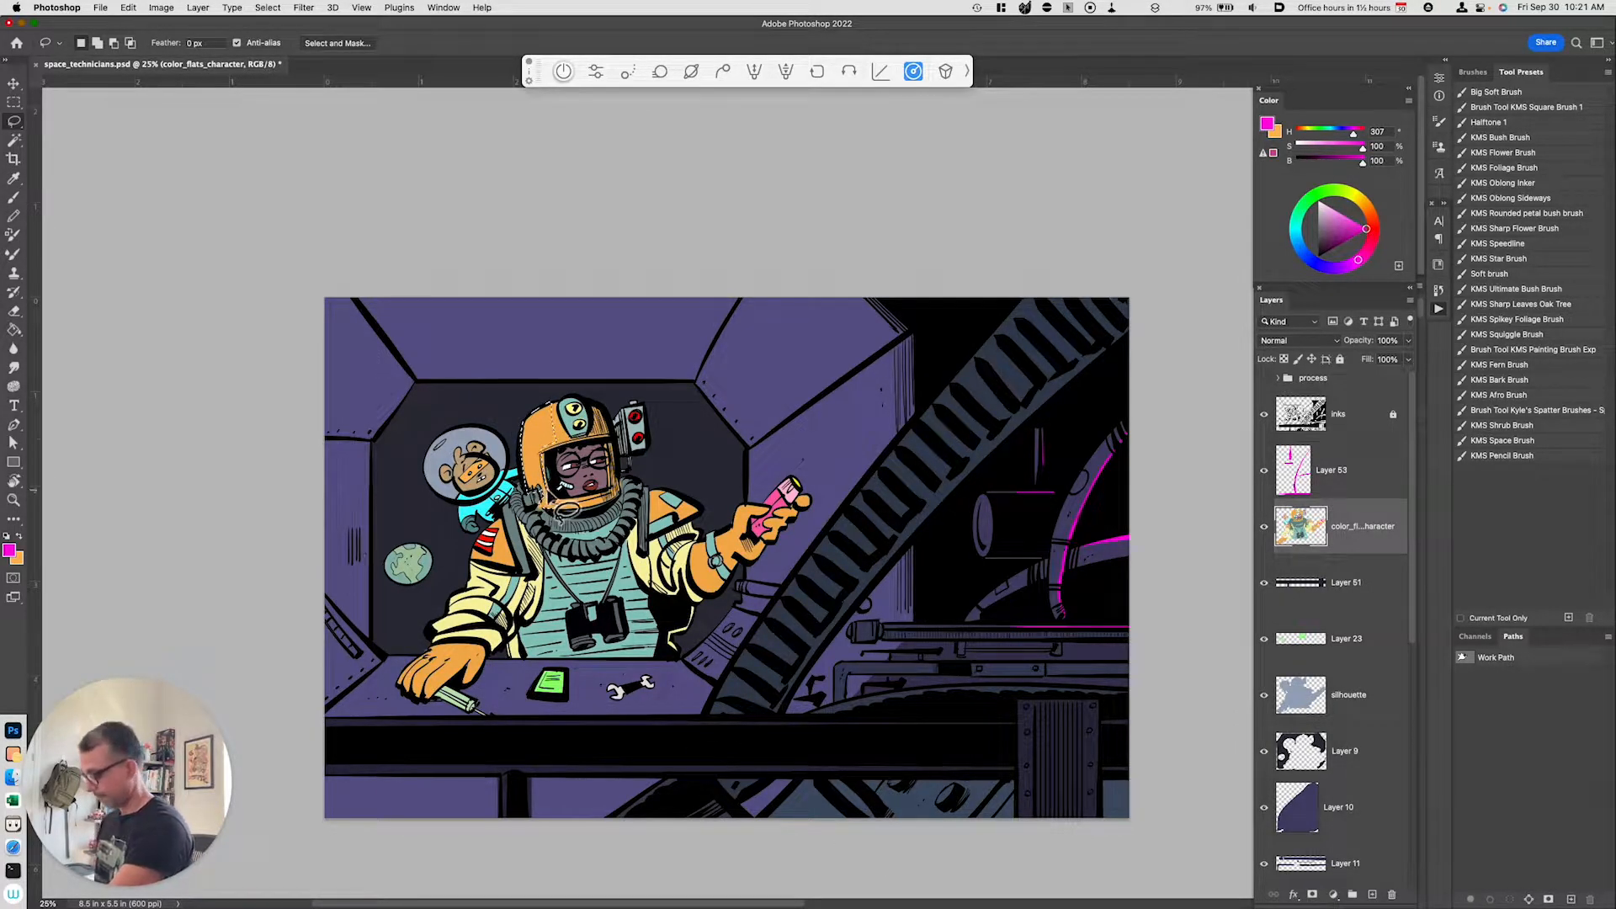
key("super+j")
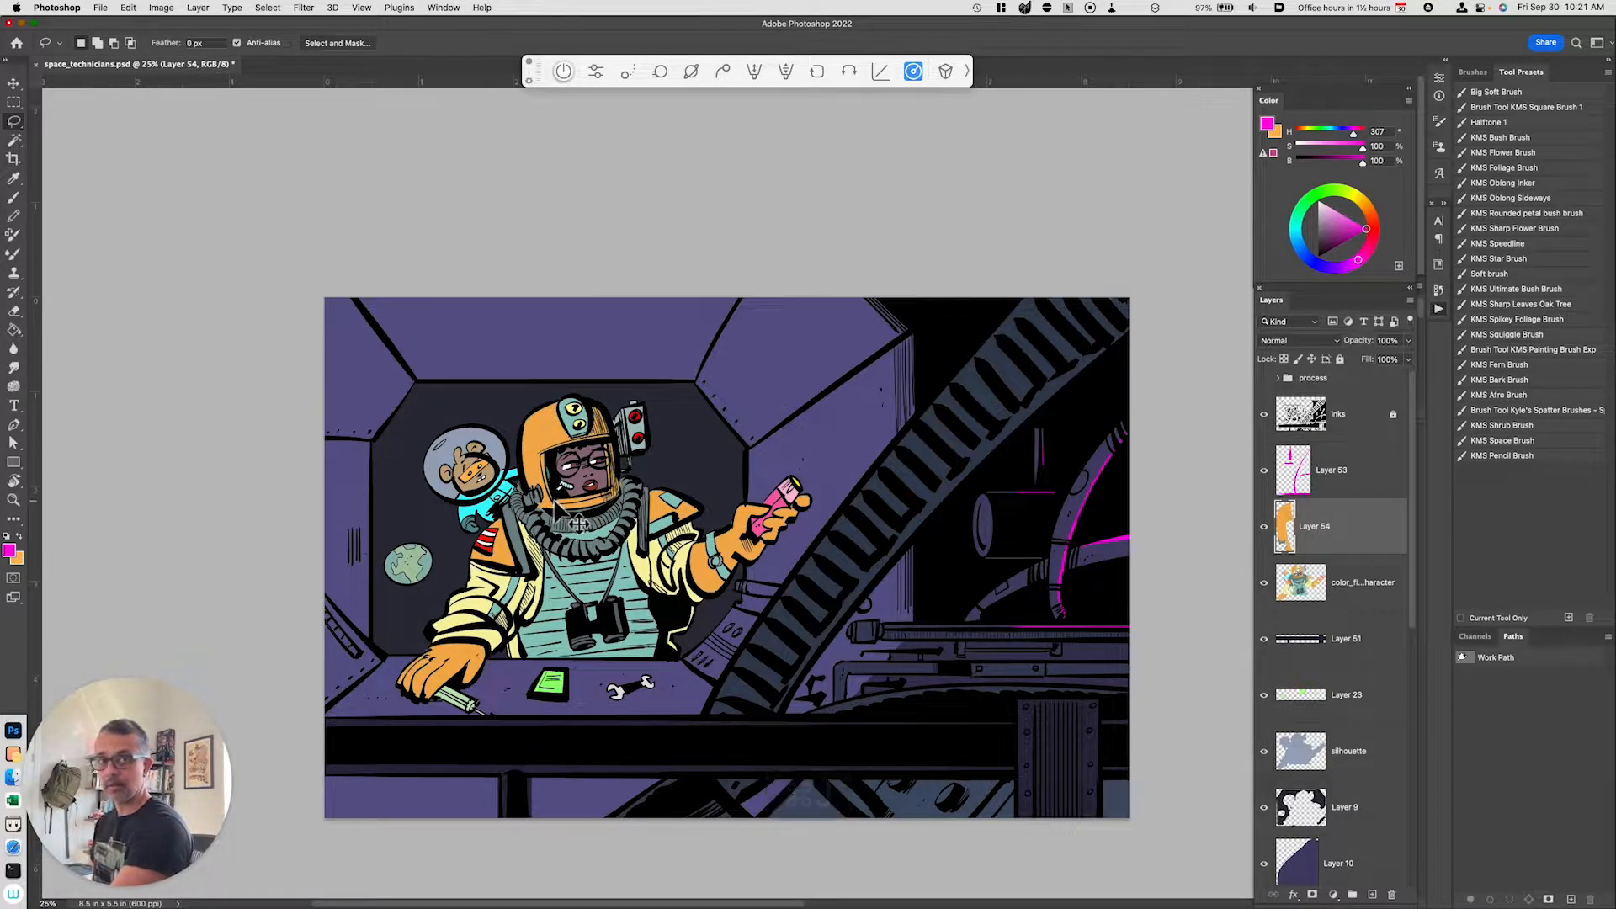
key("super+u")
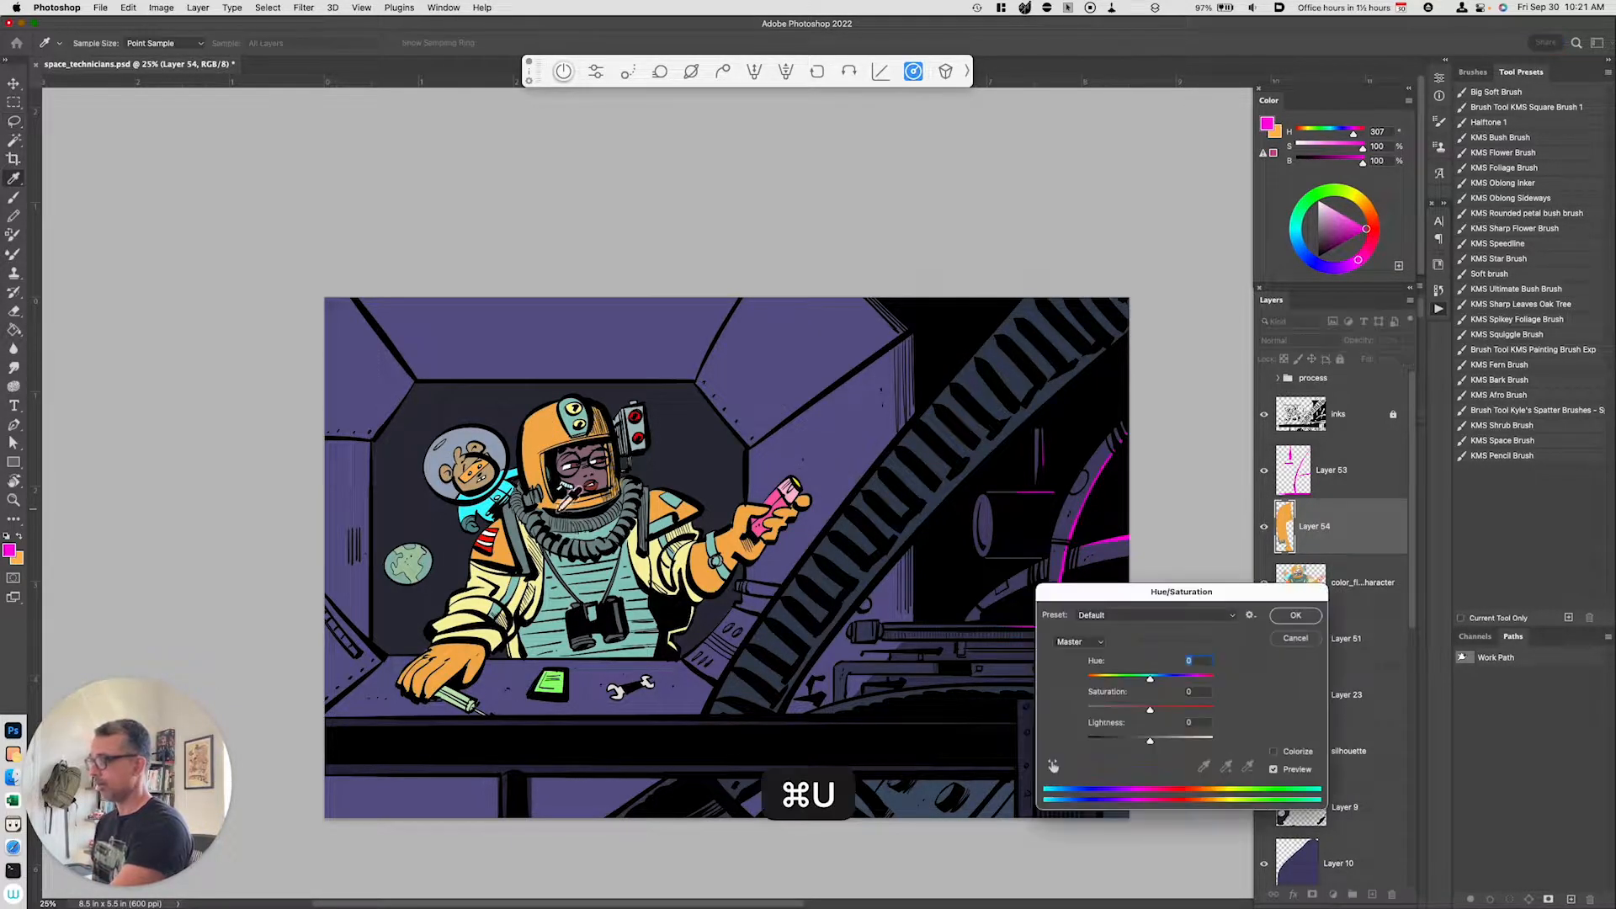
left_click_drag(1150, 740, 1174, 753)
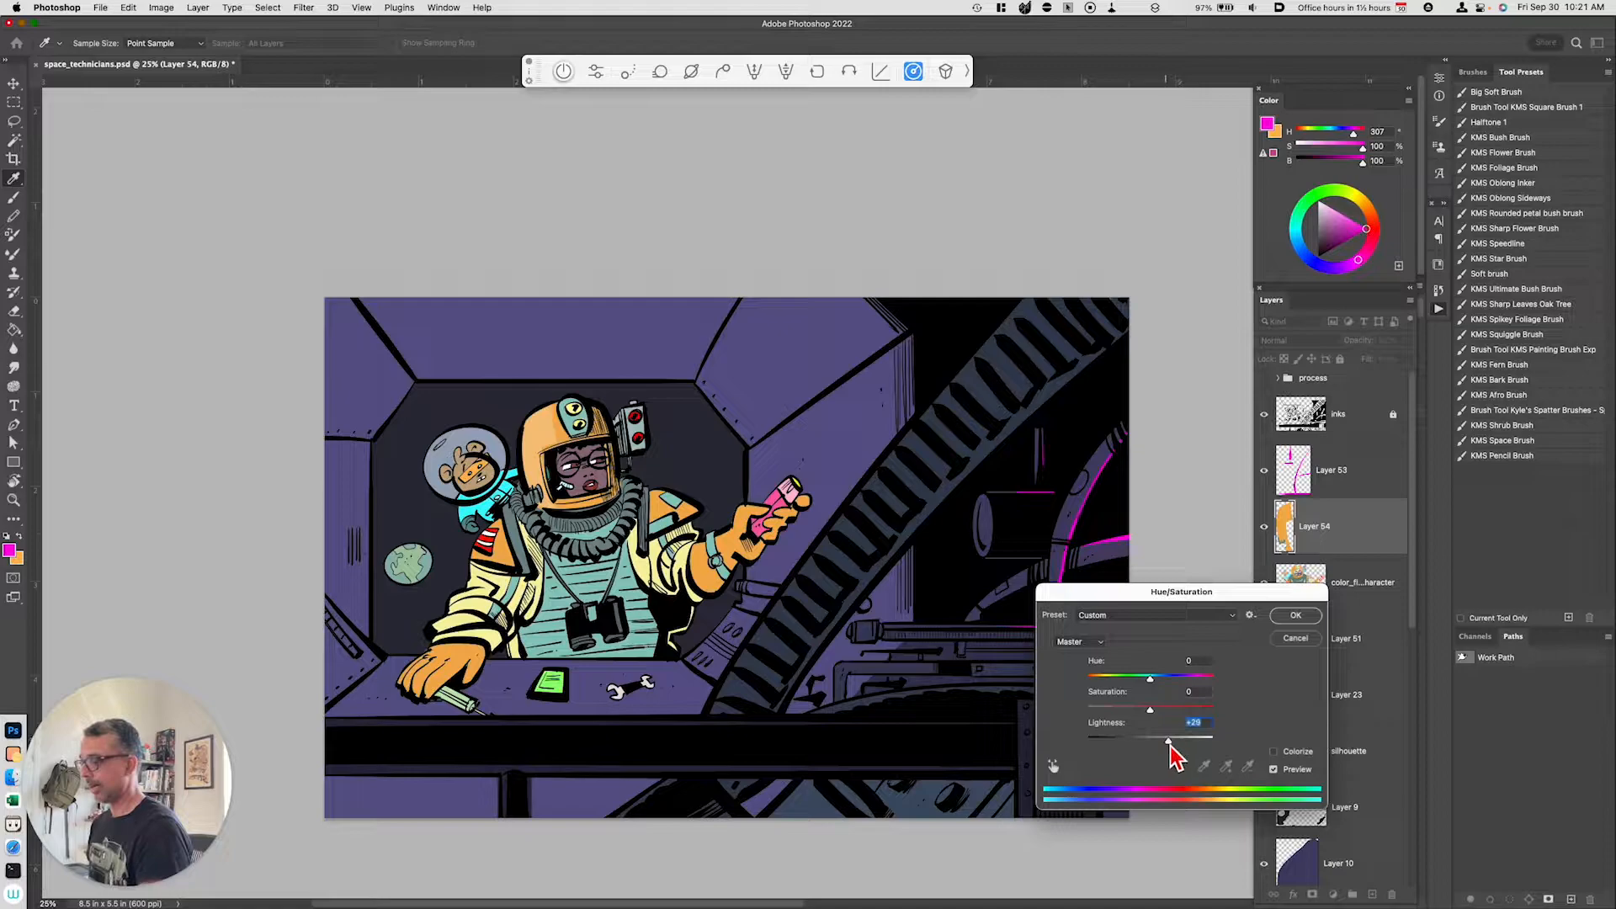
left_click(1293, 619)
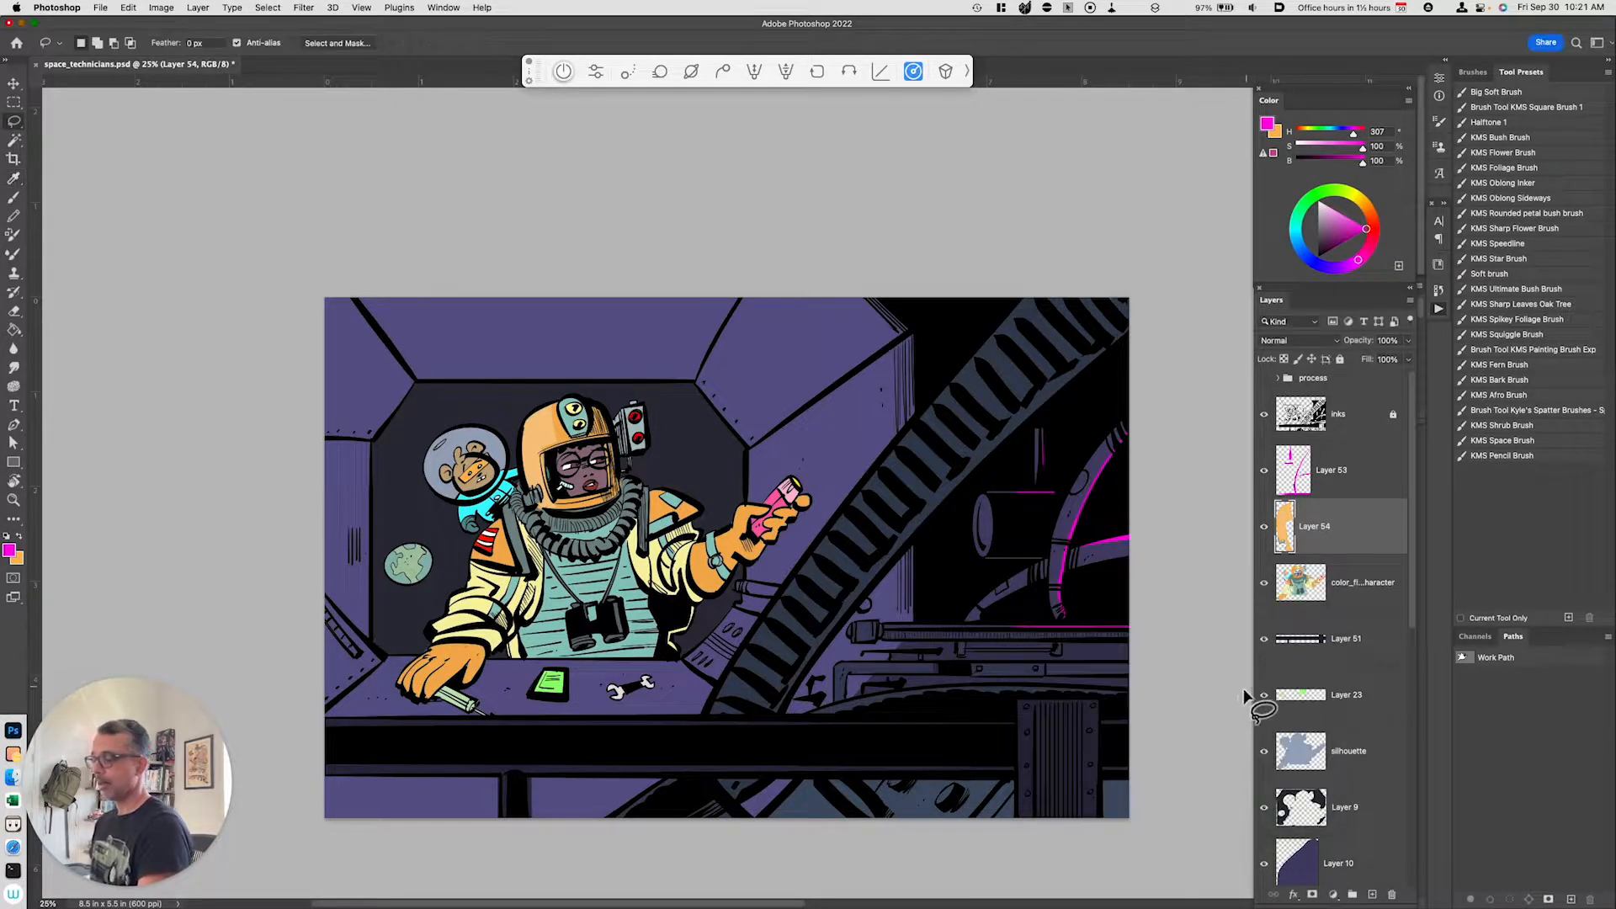
Step: Zoom in on the character, sample the light cyan from the suit with the eyedropper, and return to the brush
key("super+equal")
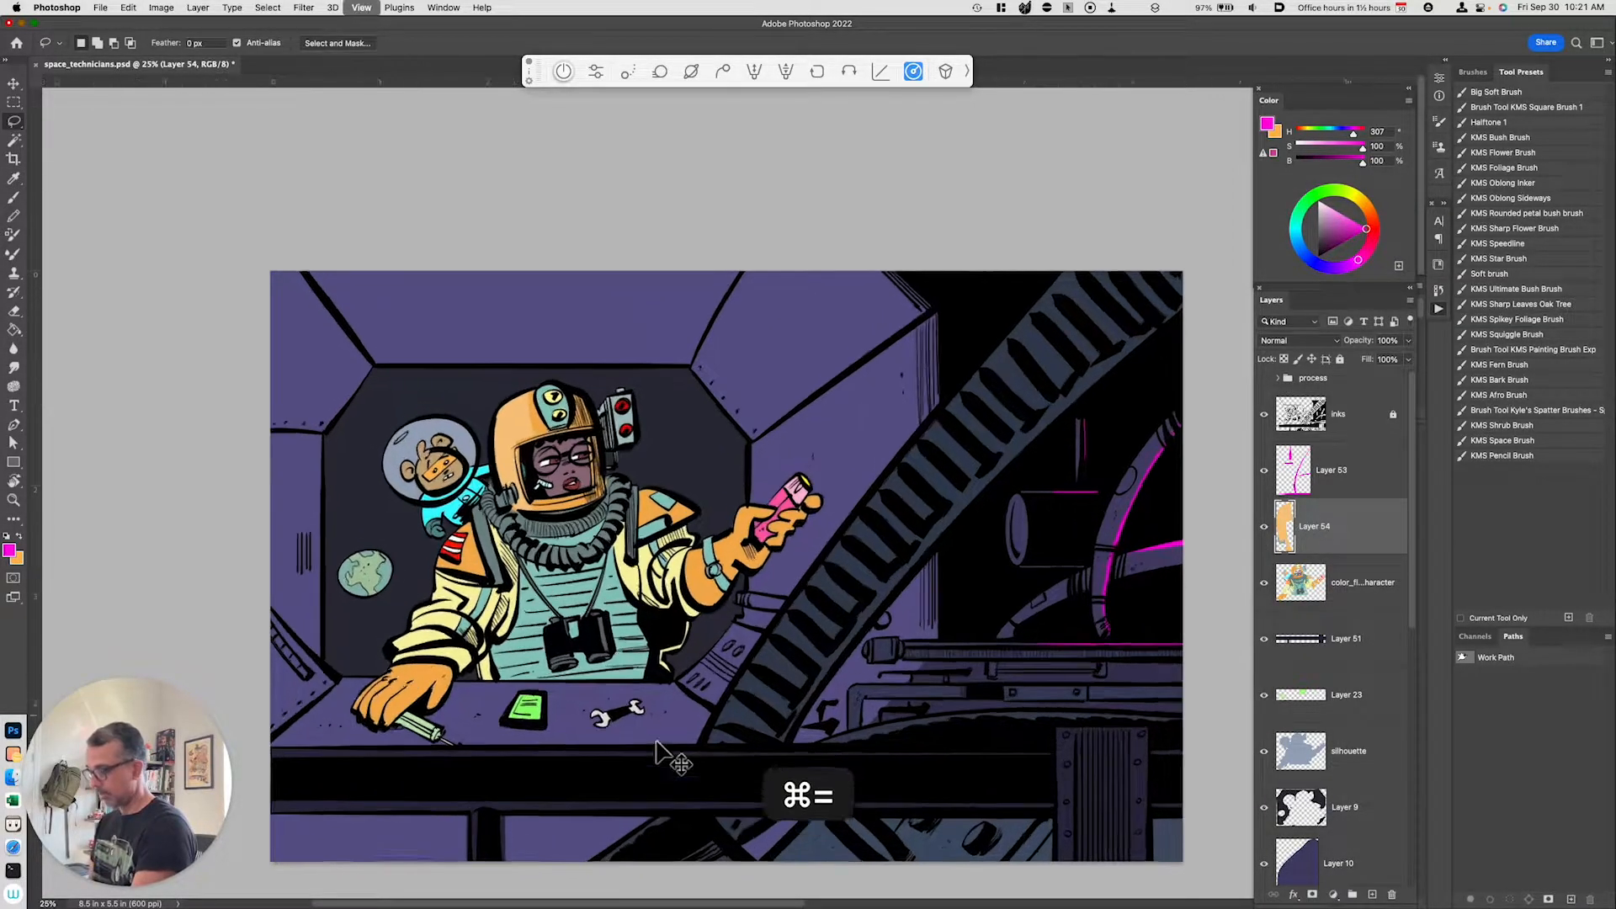
left_click_drag(661, 748, 790, 764)
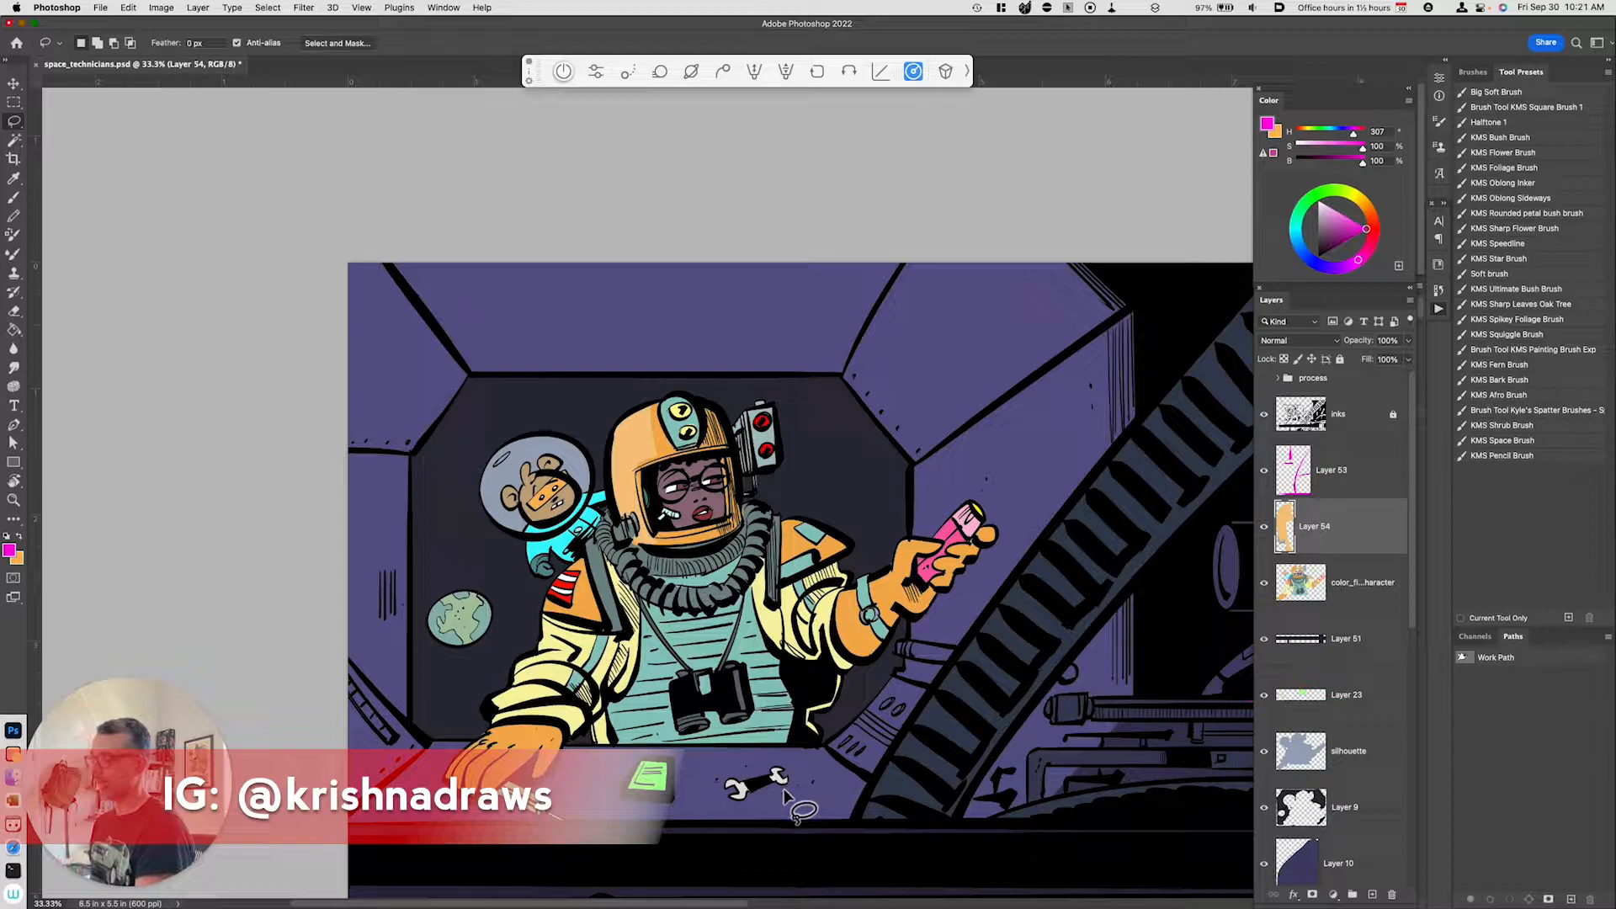
key("i")
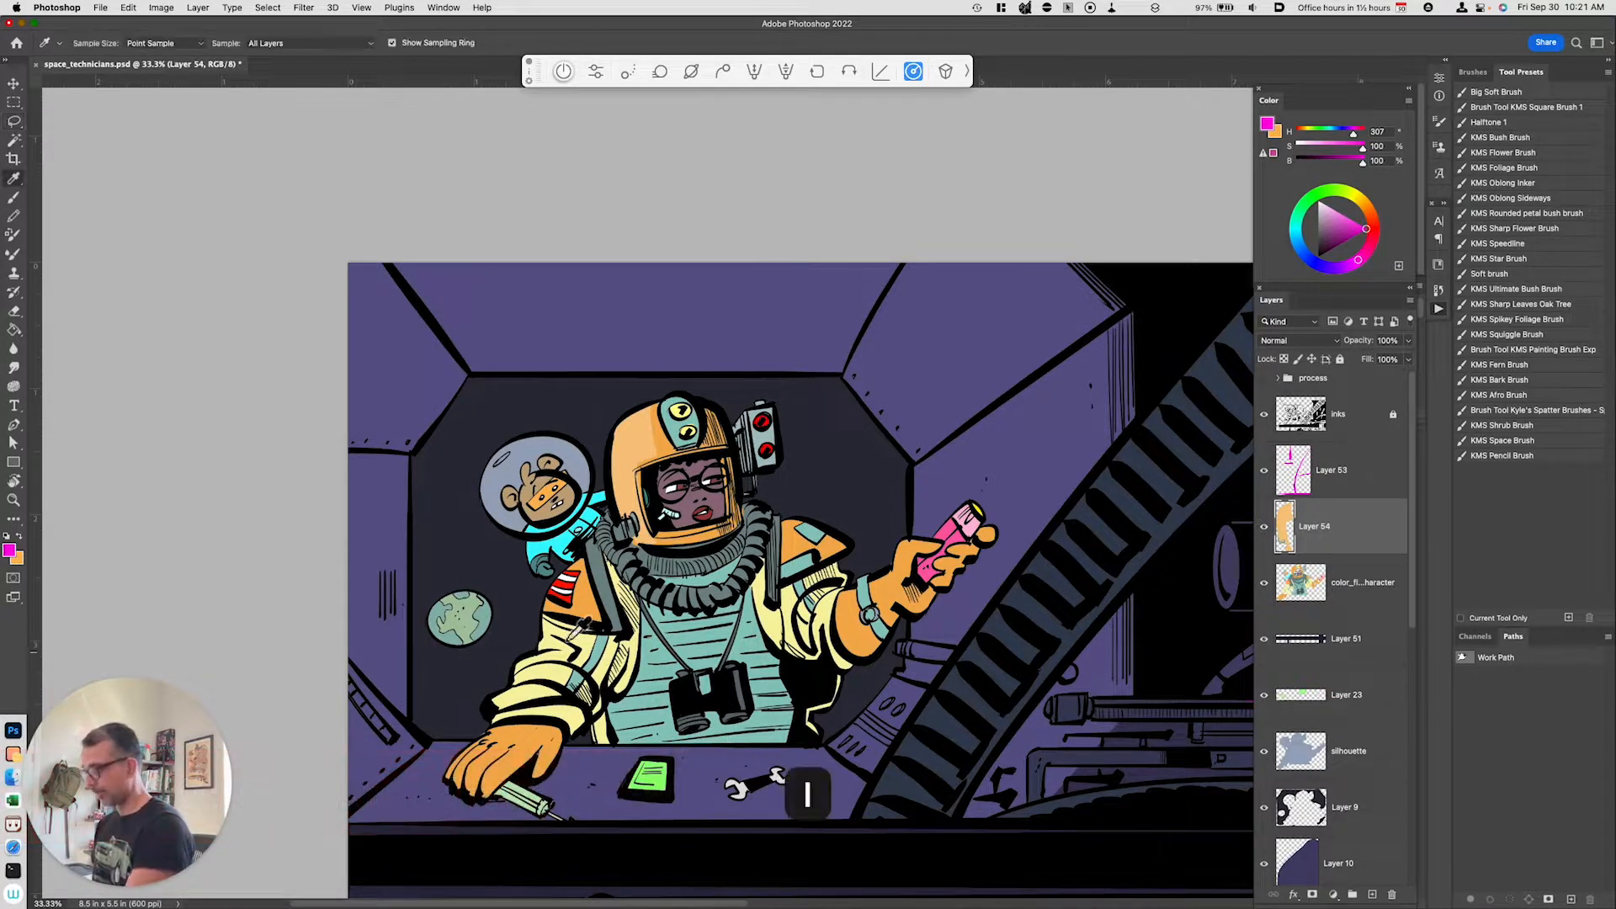
left_click(552, 538)
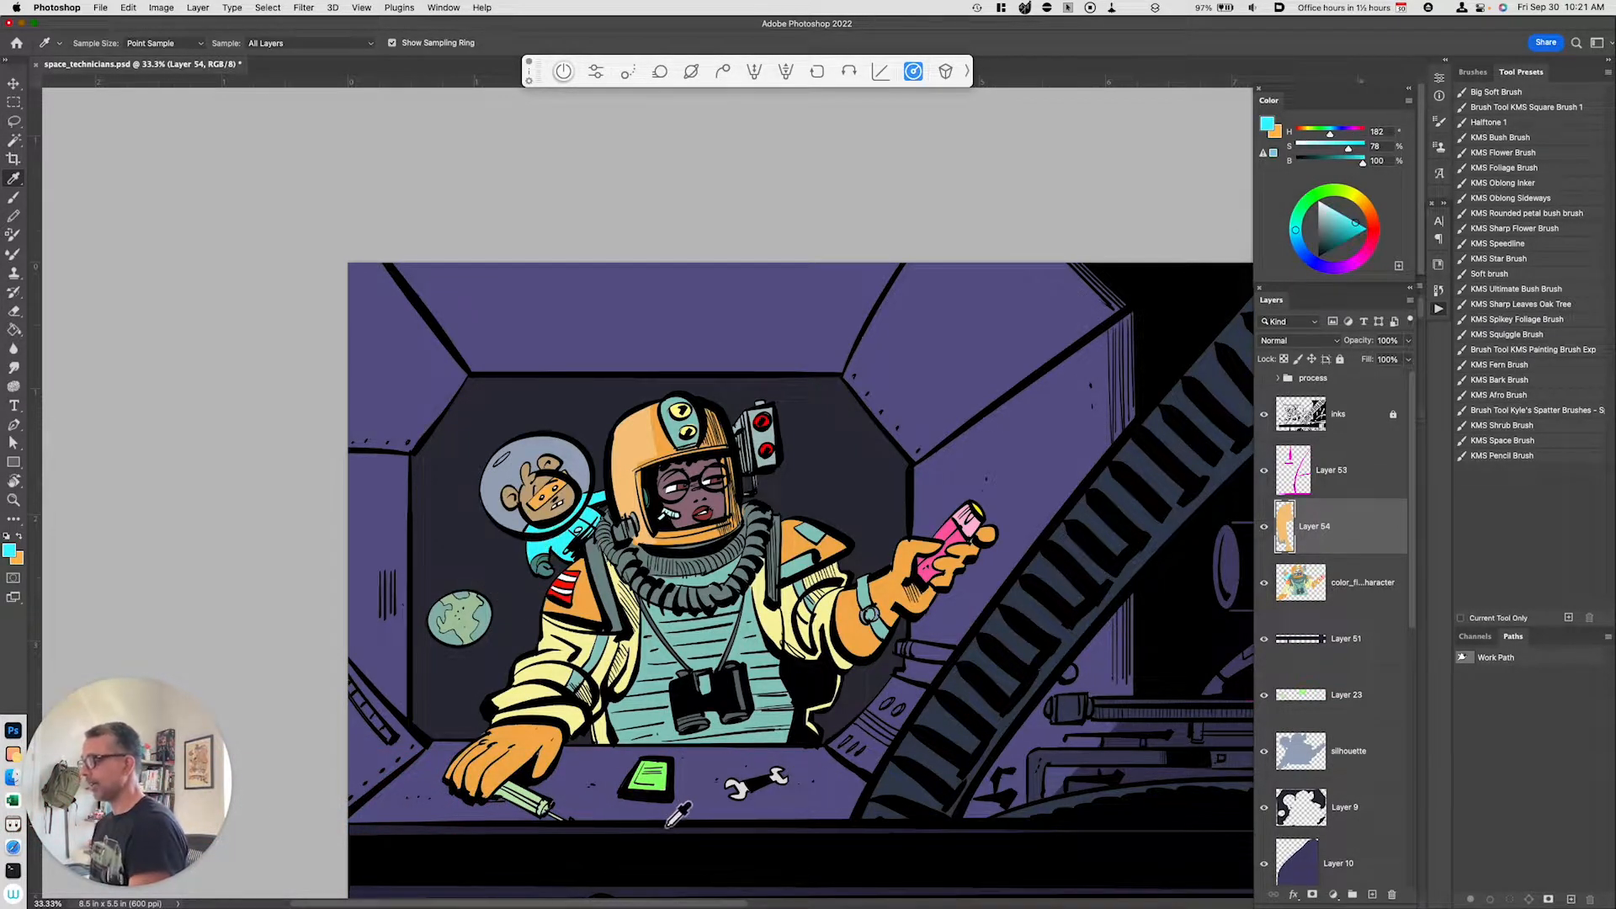
left_click(543, 548)
key("b")
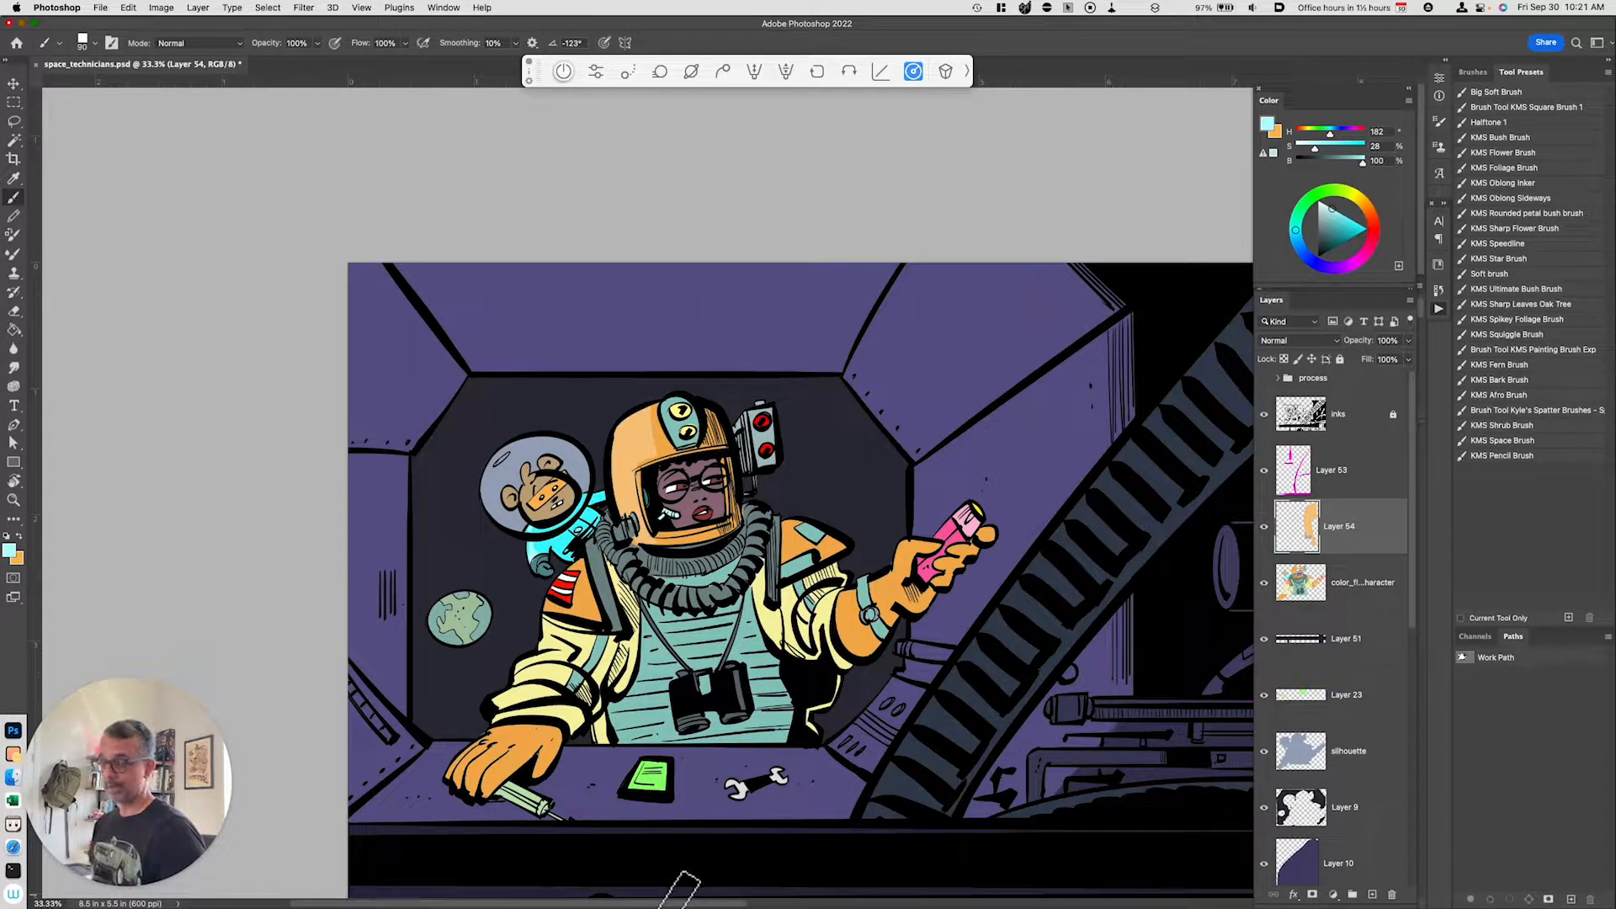
Step: Lasso the character's left arm on the color flats, copy it to a new layer, and raise its lightness to +37 with Hue/Saturation
left_click(1347, 590)
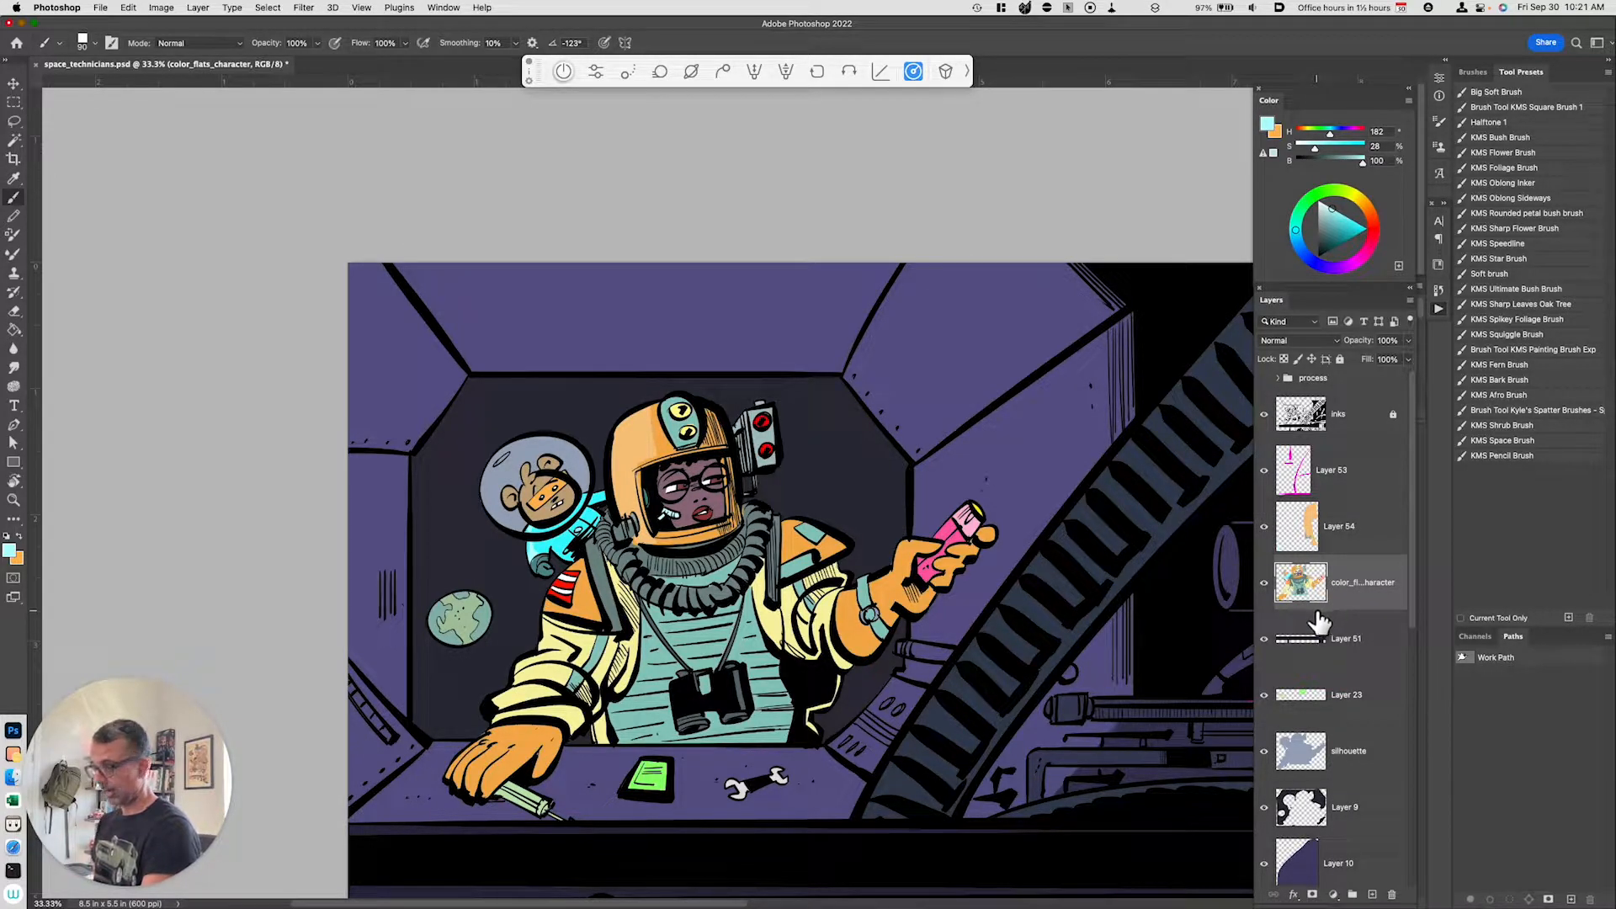
key("l")
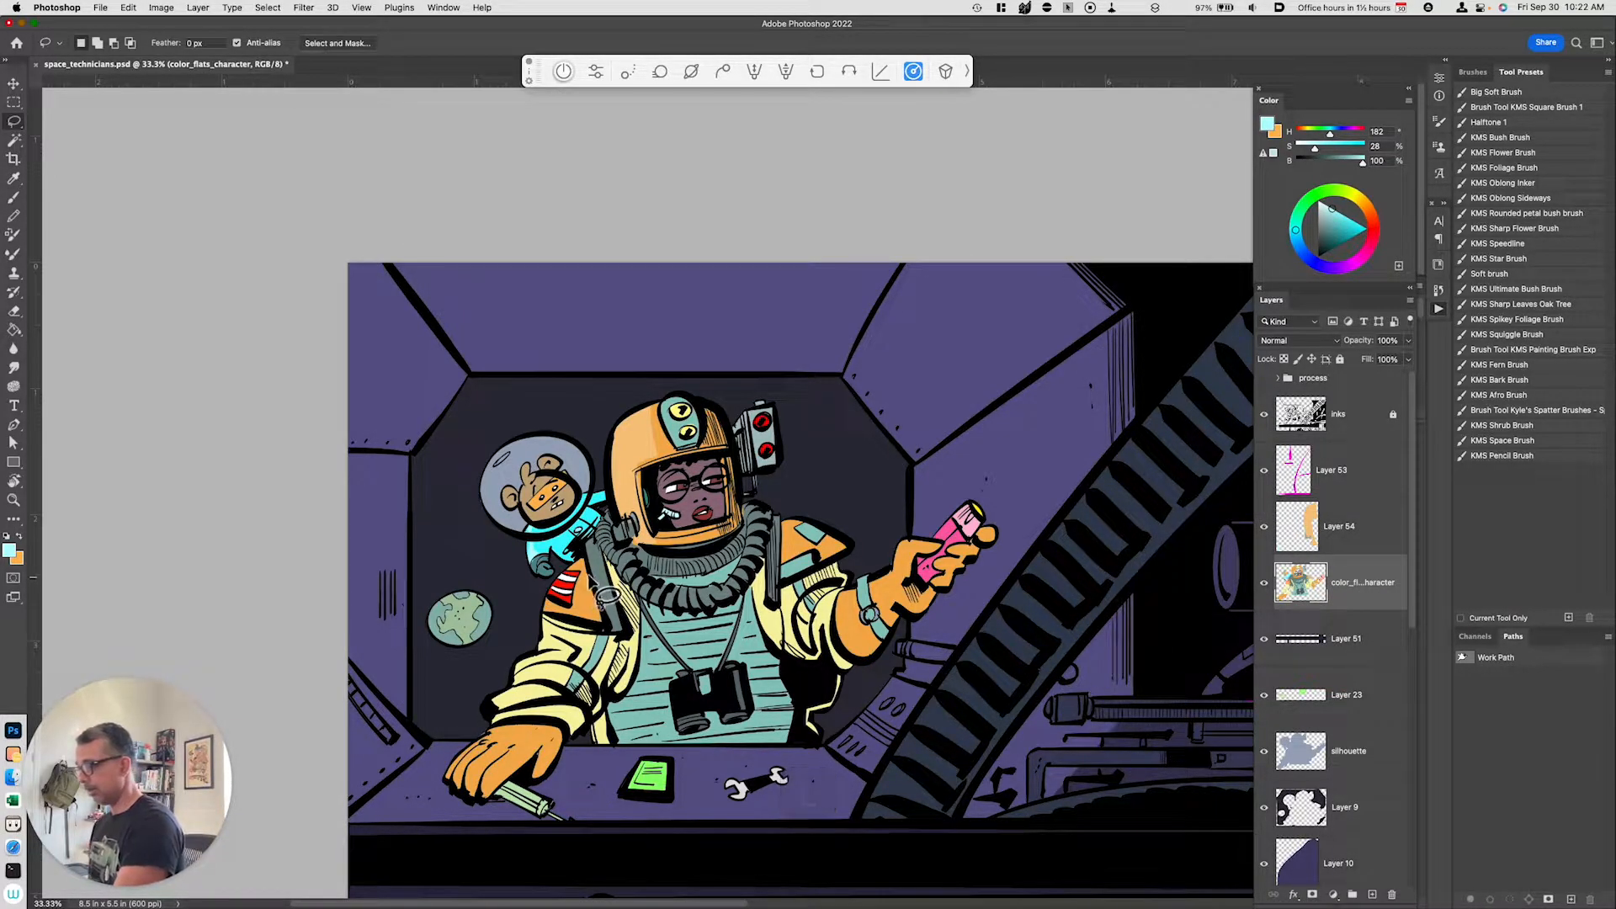
mouse_move(546, 622)
left_mouse_down()
mouse_move(581, 553)
mouse_move(633, 641)
mouse_move(461, 790)
mouse_move(517, 648)
mouse_move(600, 572)
left_mouse_up()
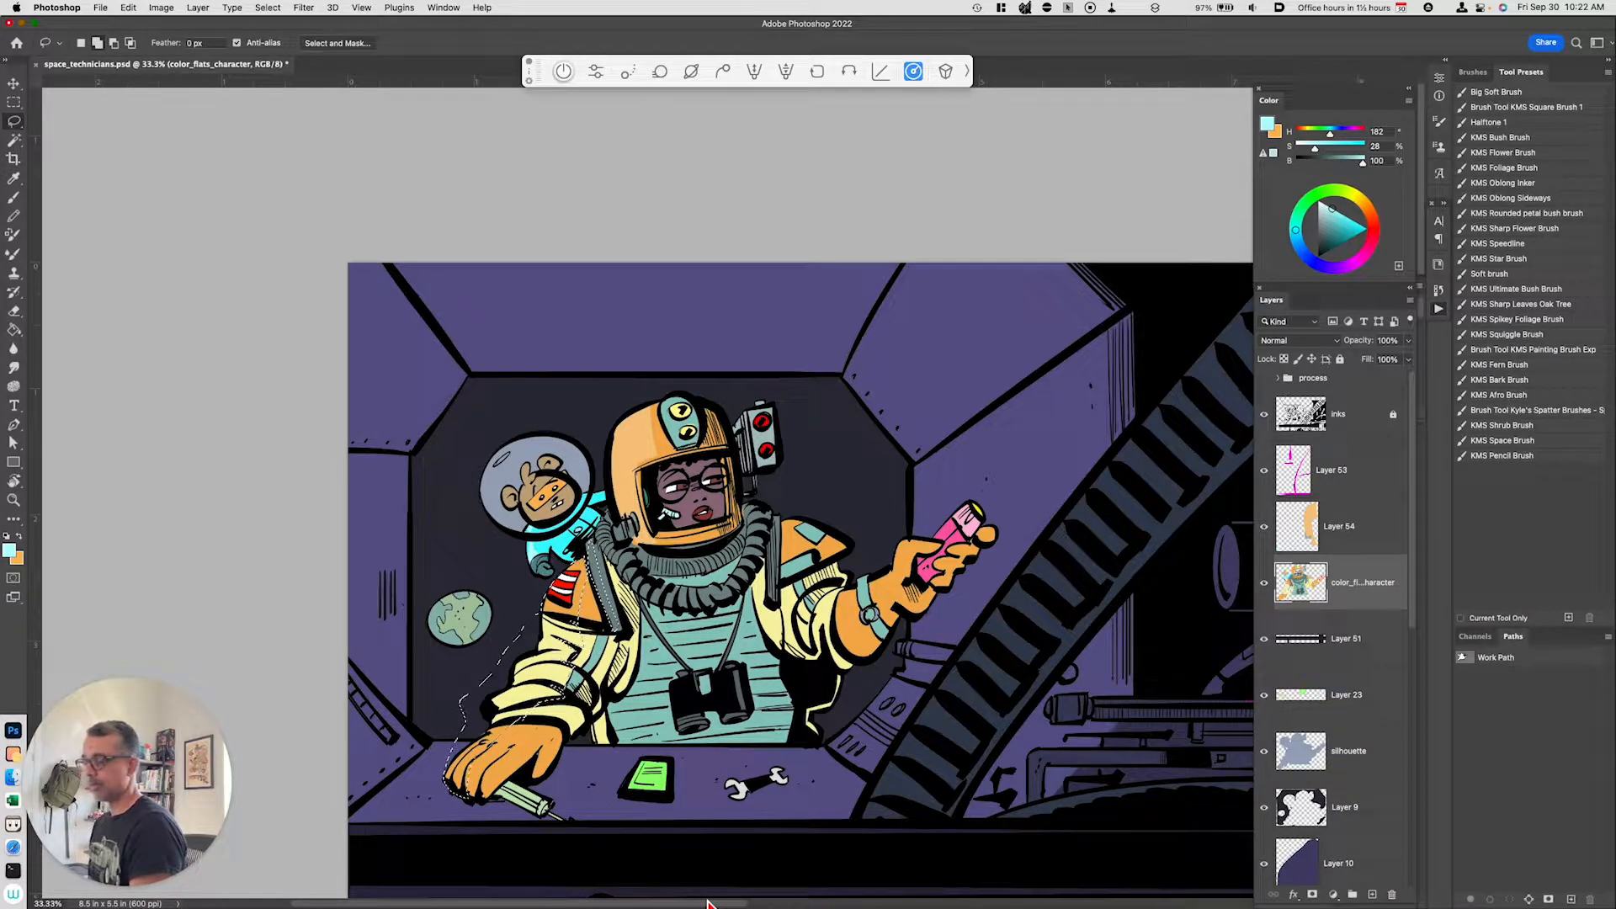
key("super+j")
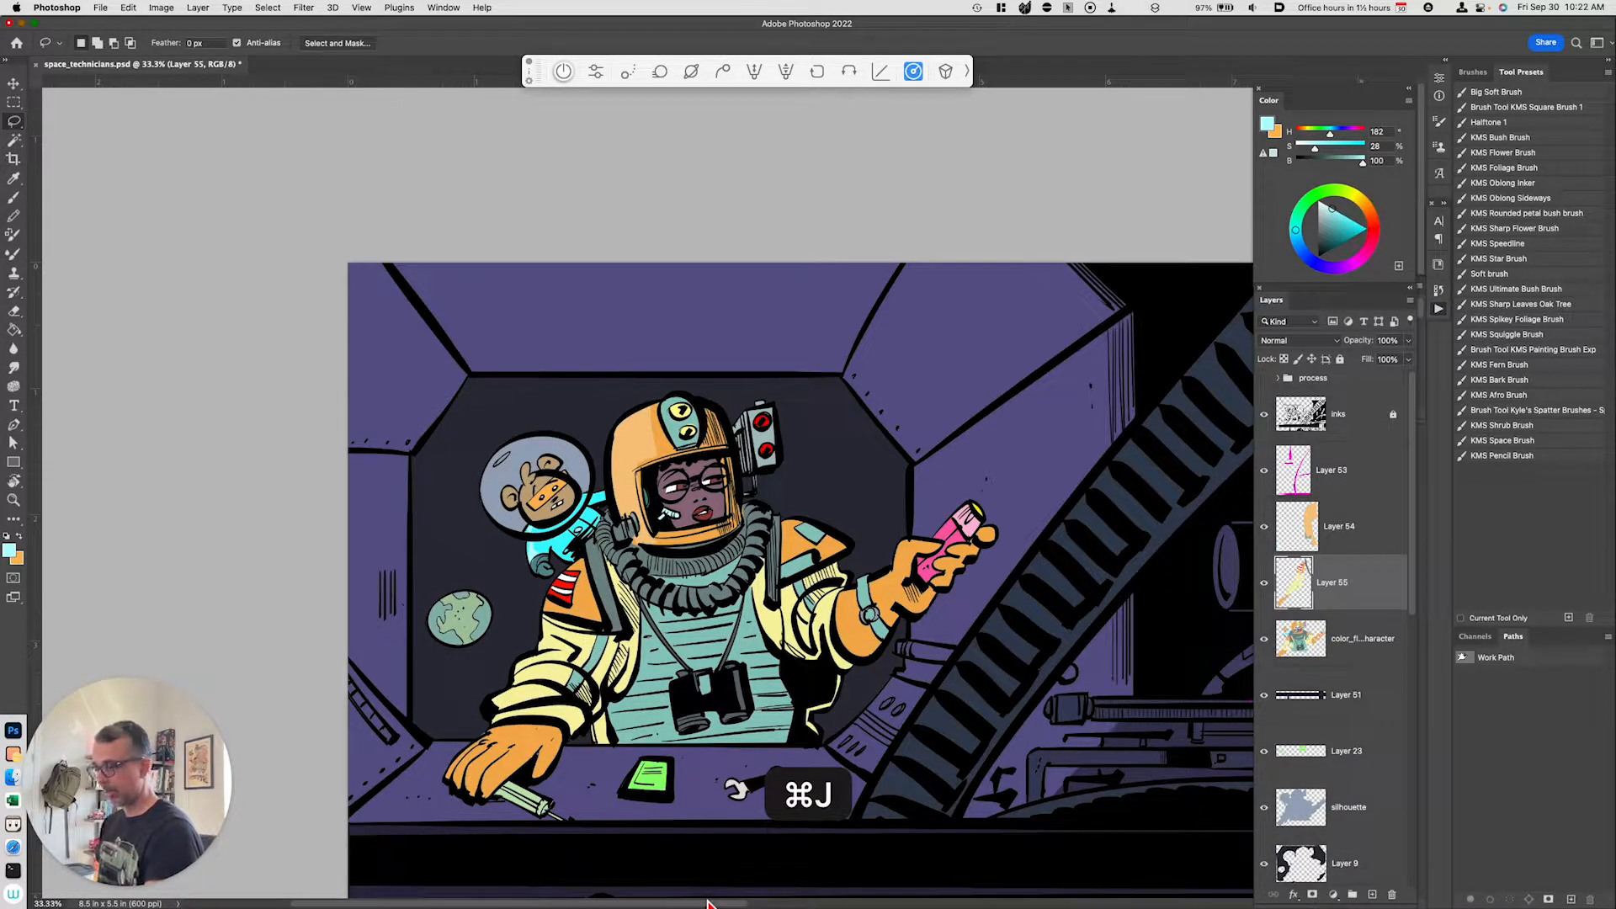
key("super+u")
left_click_drag(1181, 746, 1178, 744)
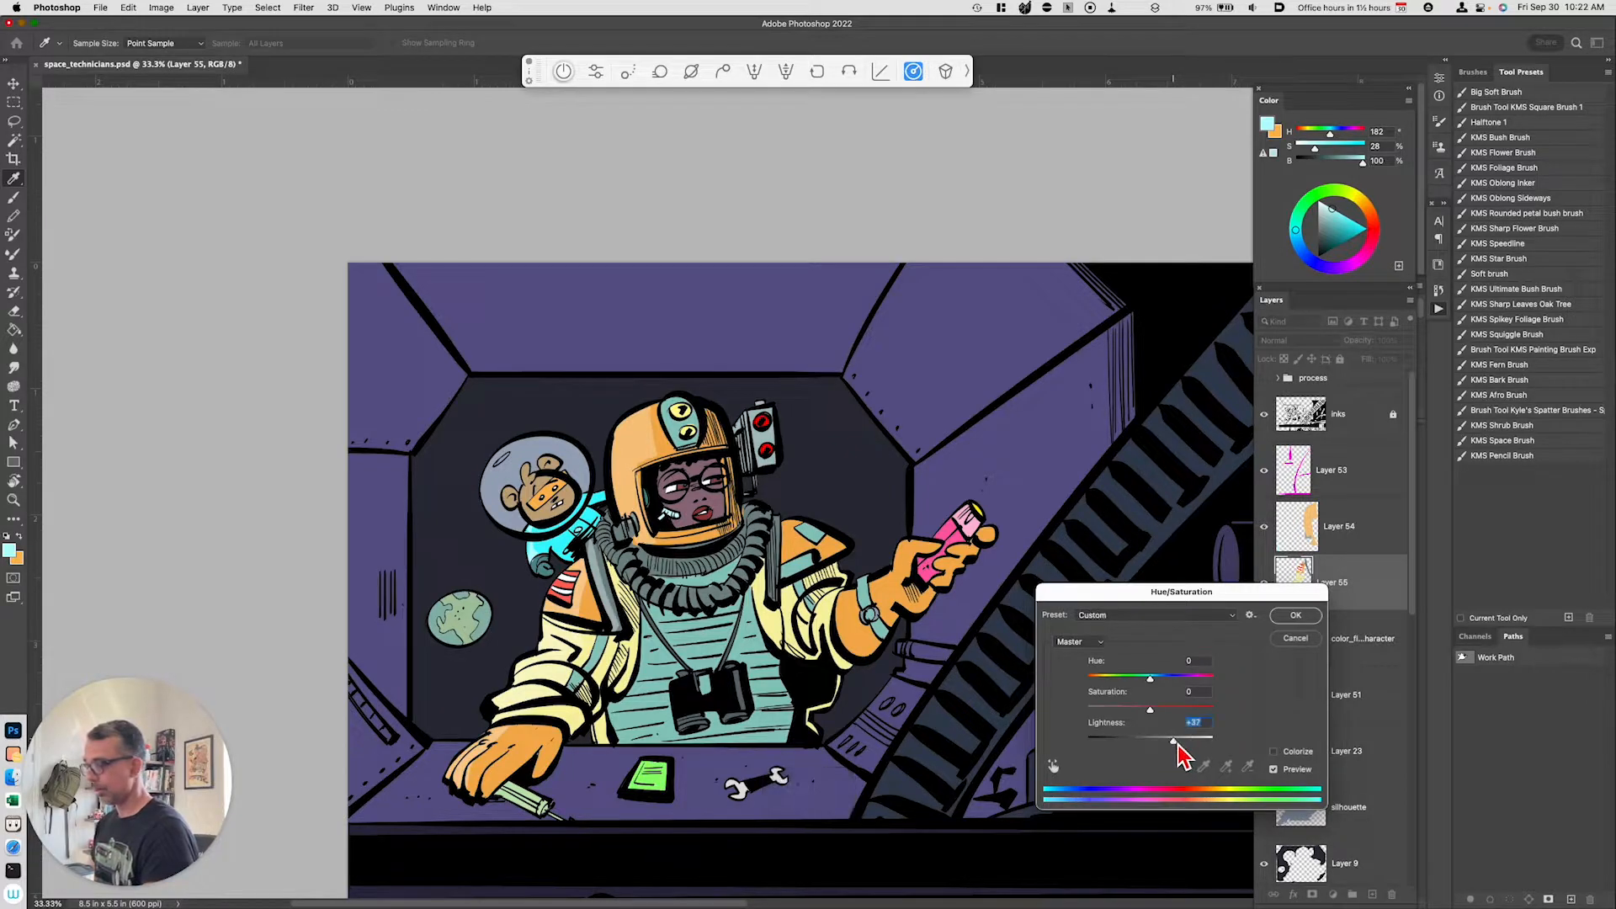
left_click(1295, 615)
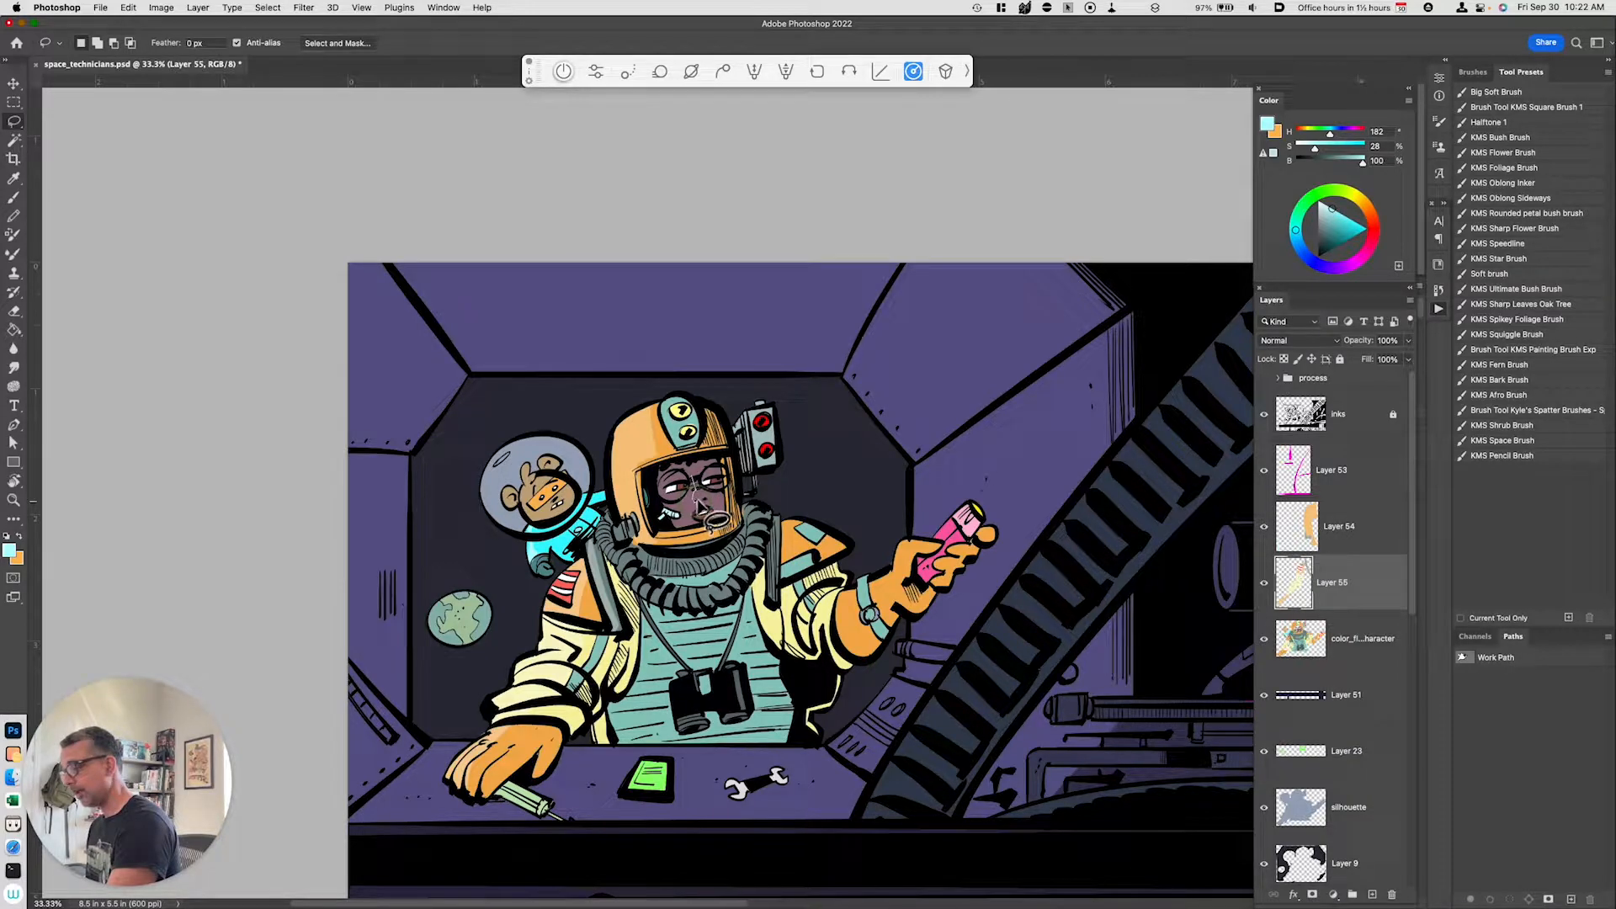
Step: Copy the lassoed face from the color flats to a new layer and try saturation +28 and lightness +26 in Hue/Saturation
mouse_move(701, 526)
left_mouse_down()
mouse_move(665, 513)
mouse_move(677, 521)
mouse_move(655, 479)
mouse_move(697, 471)
mouse_move(687, 462)
mouse_move(754, 512)
mouse_move(699, 497)
left_mouse_up()
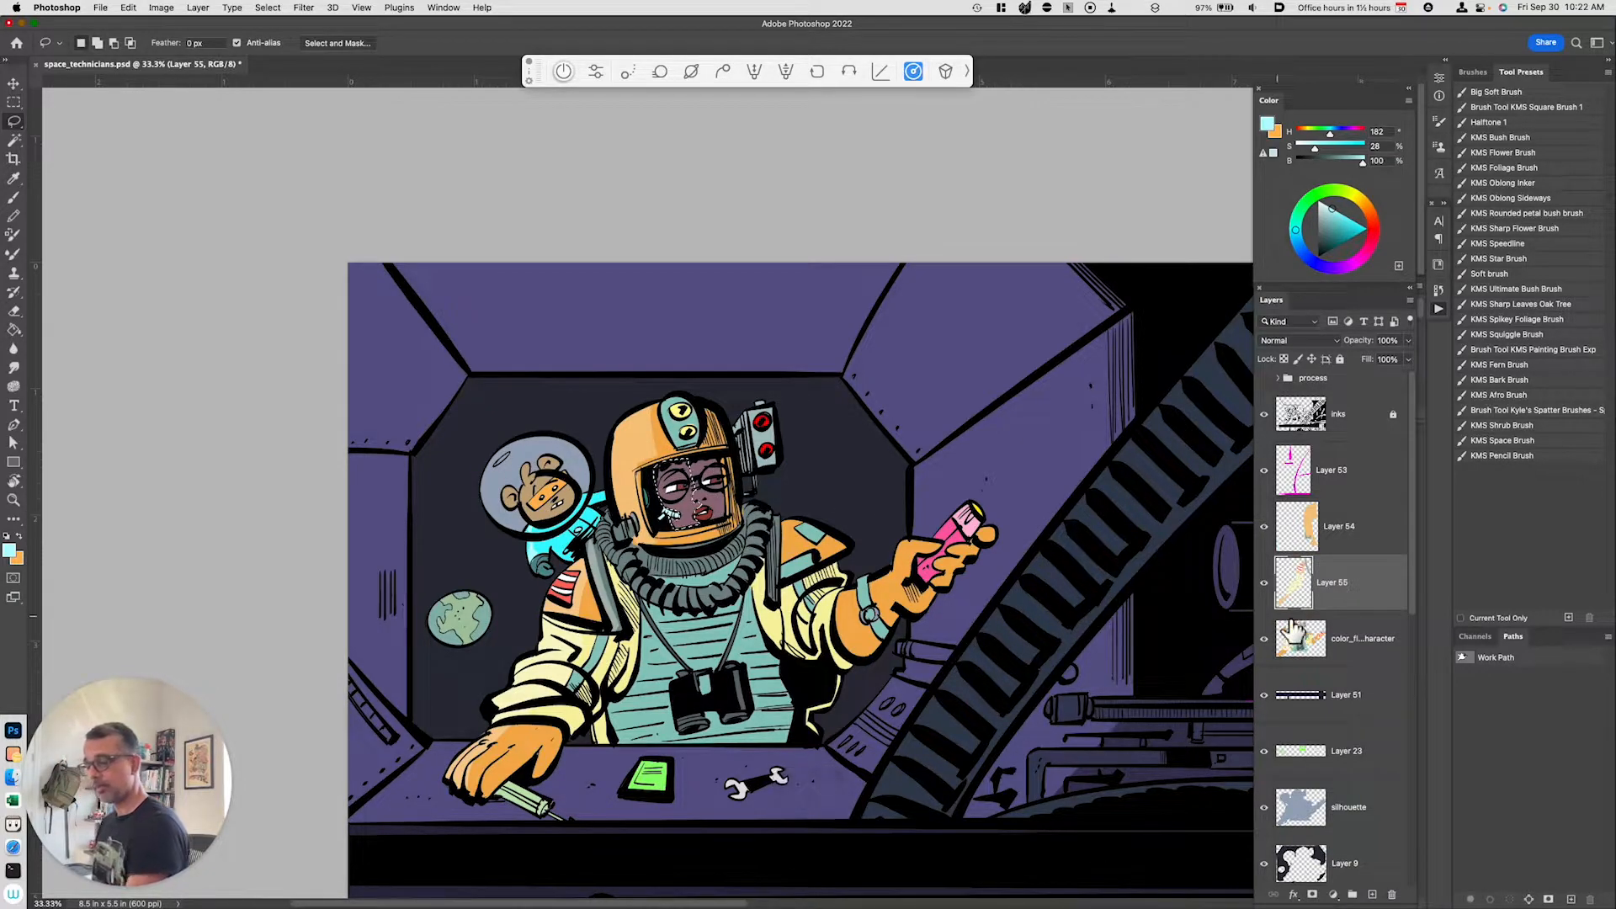
left_click(1351, 644)
key("super+j")
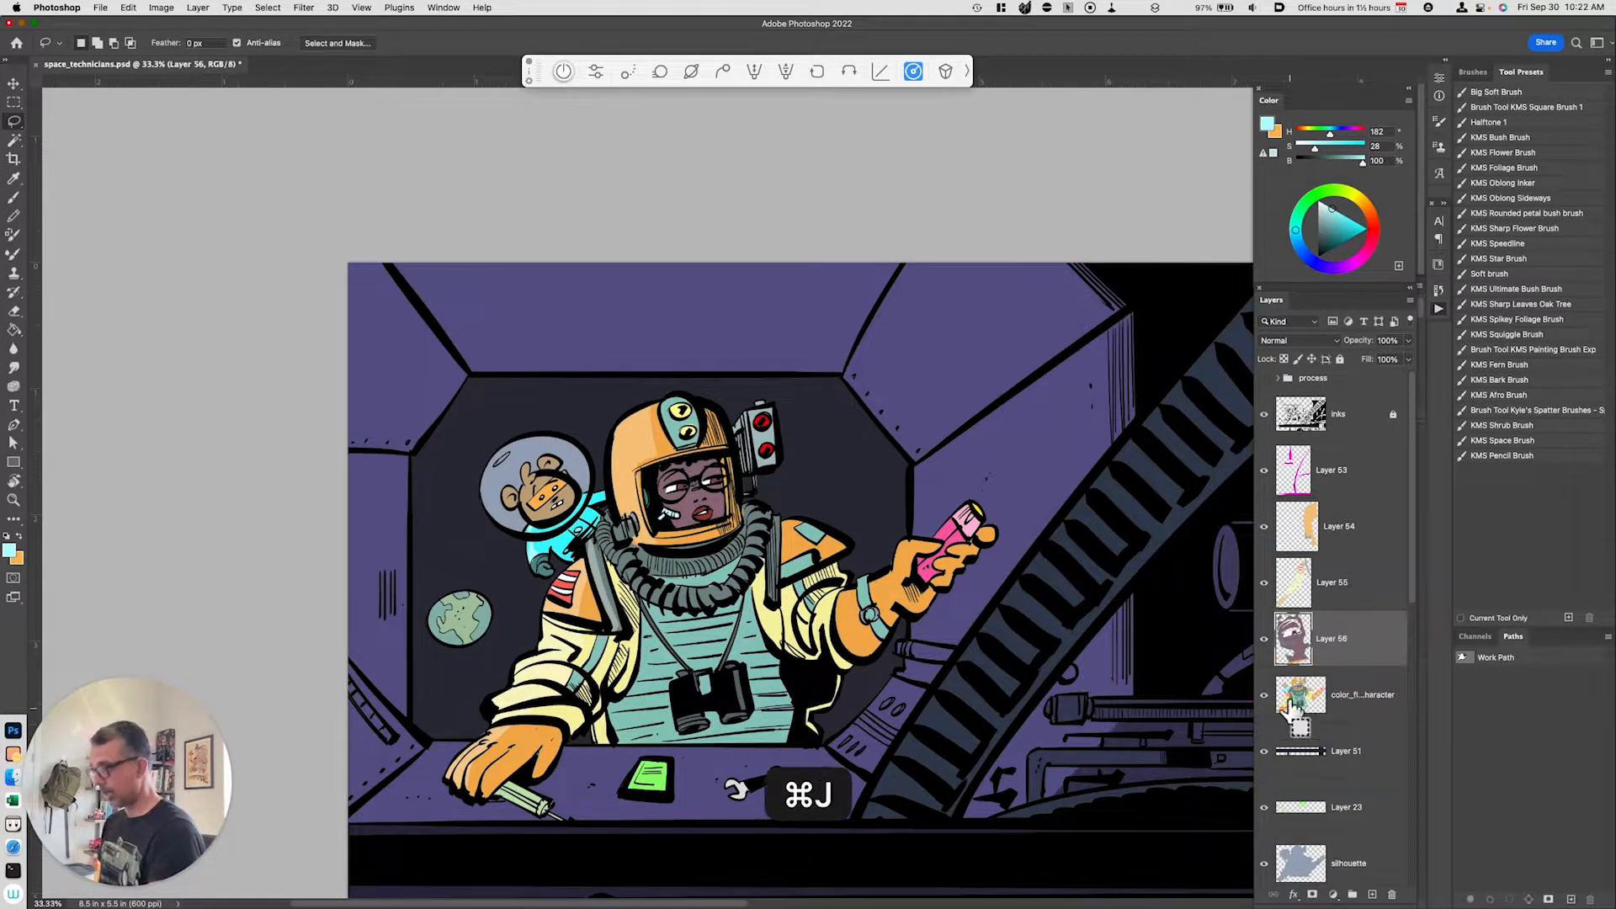
key("super+u")
left_click_drag(1150, 738, 1172, 741)
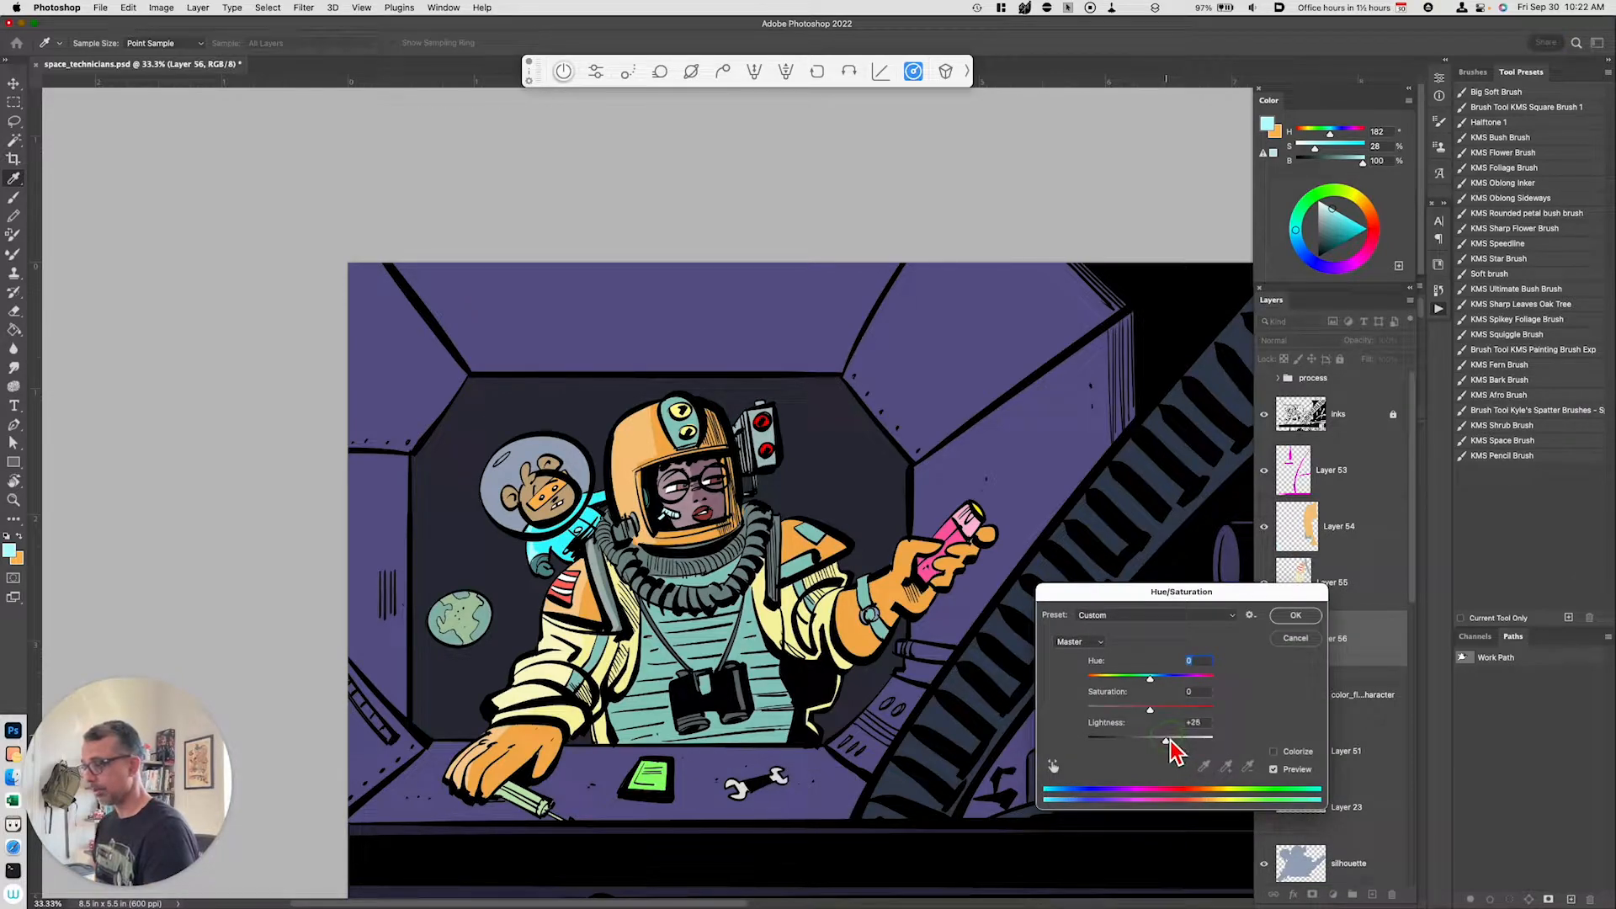
left_click(1281, 643)
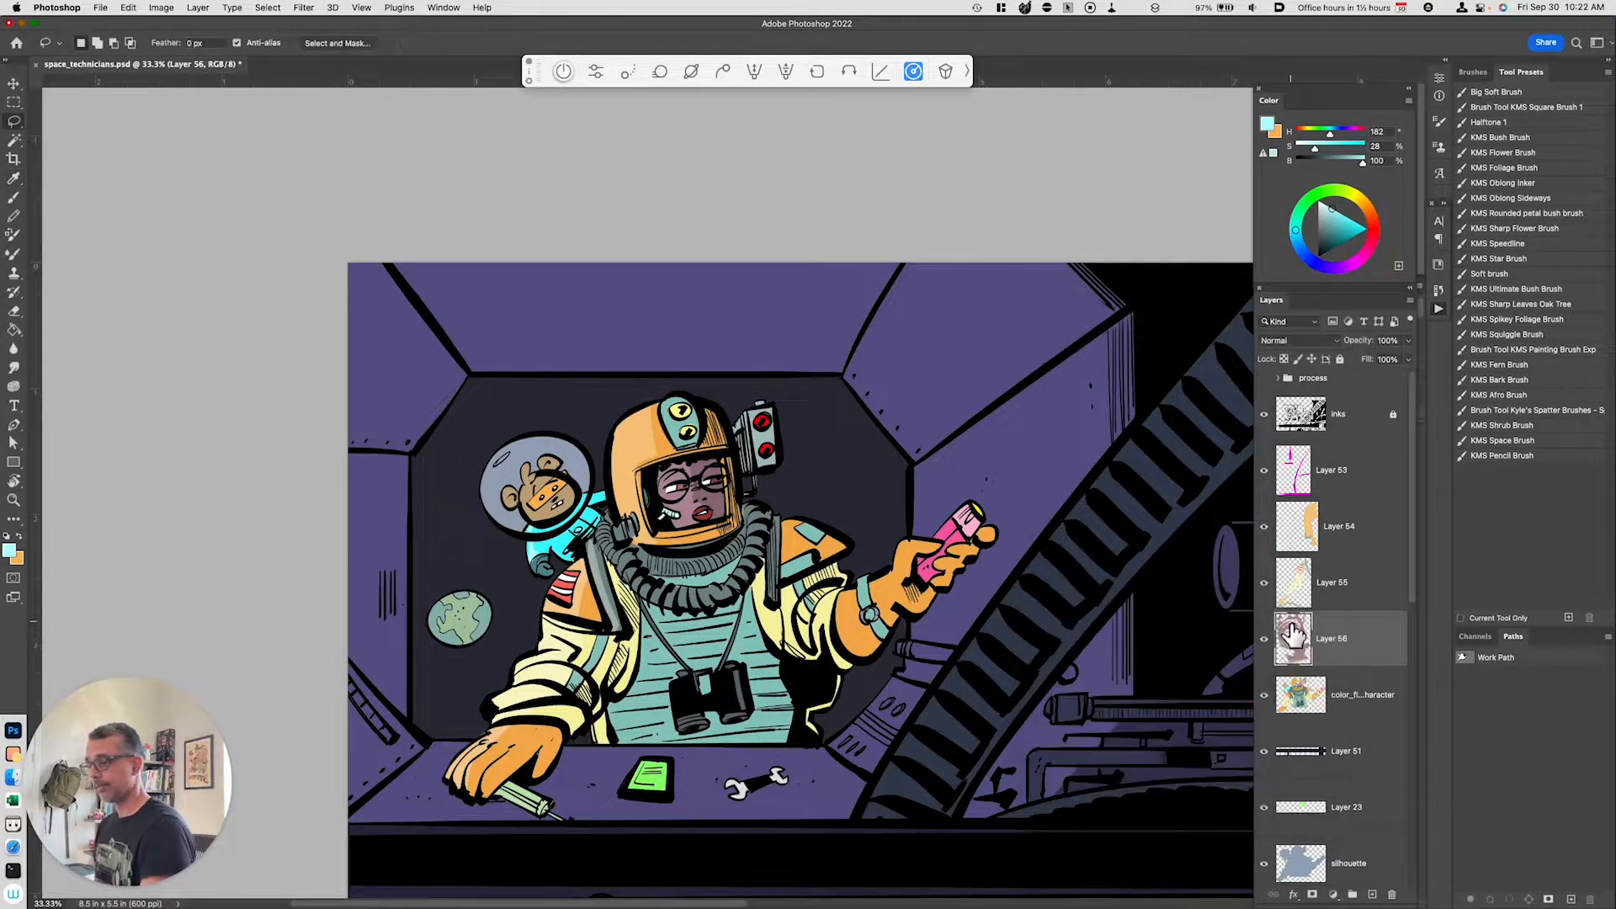
Step: Lasso part of the character's right forearm on the color flats, copy it to a new layer, and apply Hue/Saturation
left_click(1351, 697)
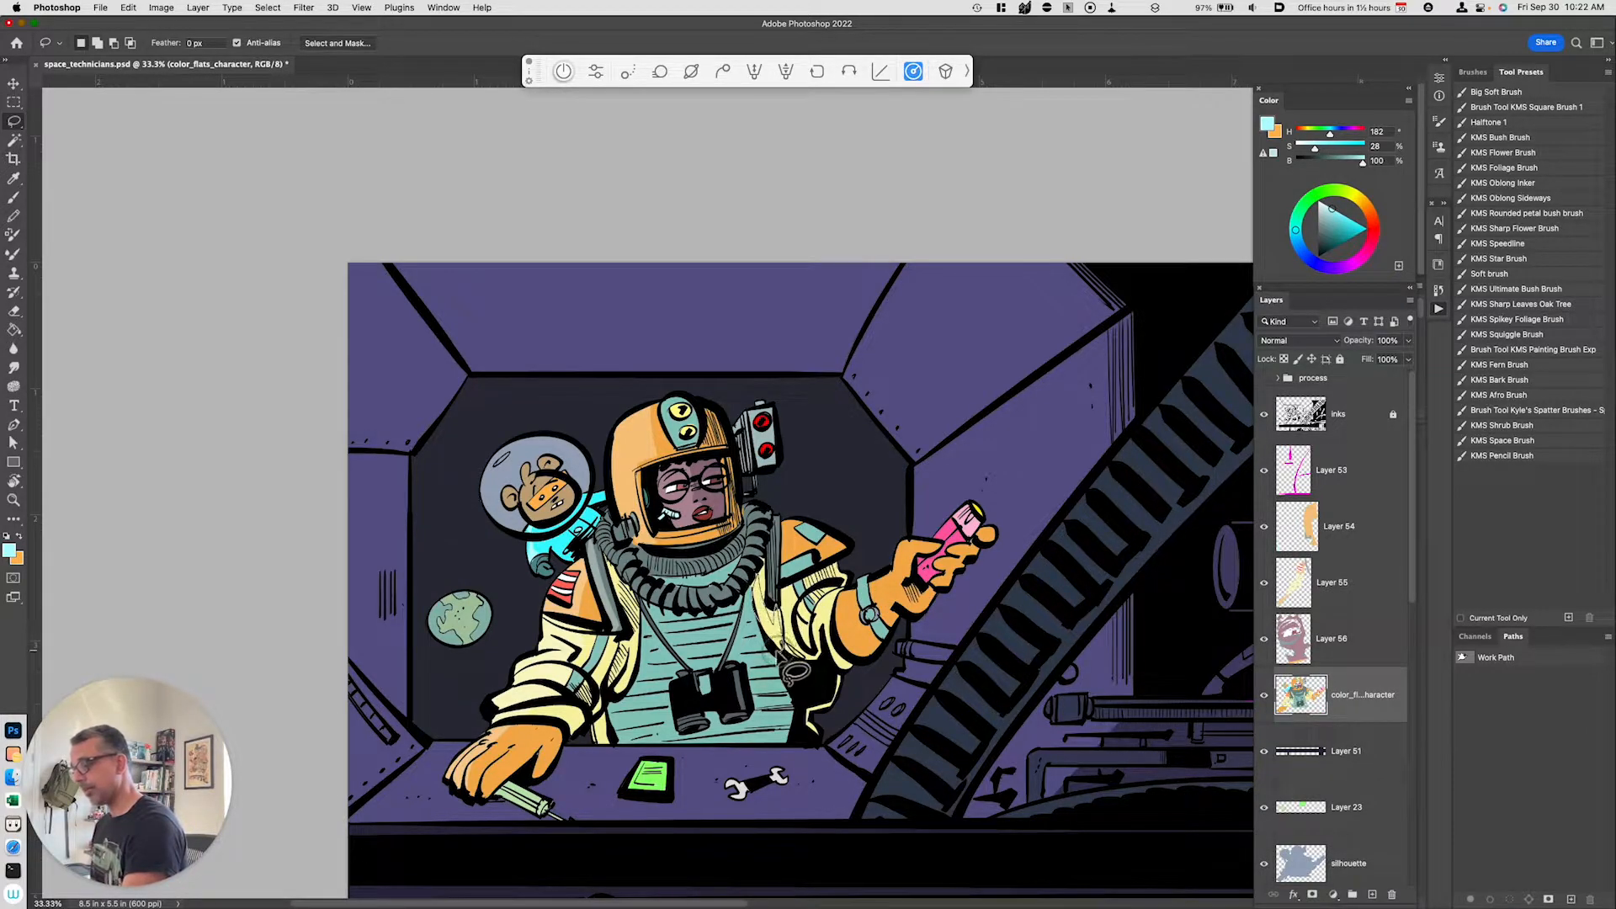
key("shift")
mouse_move(816, 653)
left_mouse_down()
mouse_move(851, 666)
mouse_move(857, 688)
mouse_move(833, 685)
mouse_move(814, 667)
mouse_move(926, 666)
mouse_move(876, 648)
mouse_move(857, 686)
mouse_move(832, 624)
mouse_move(864, 612)
mouse_move(862, 671)
left_mouse_up()
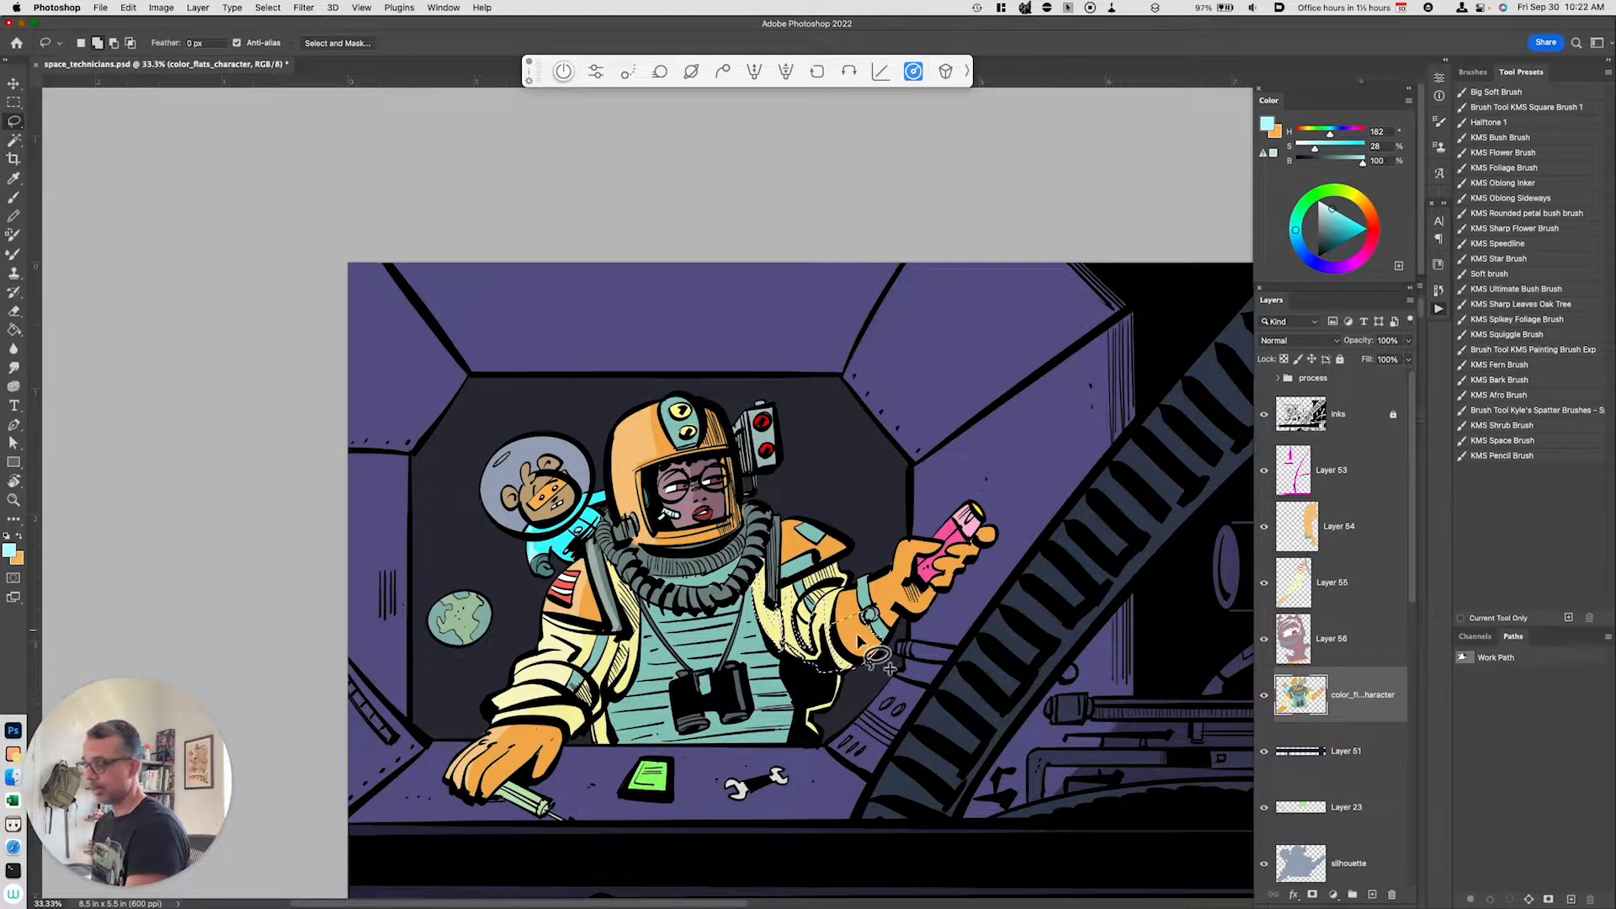
key("super+j")
key("super+u")
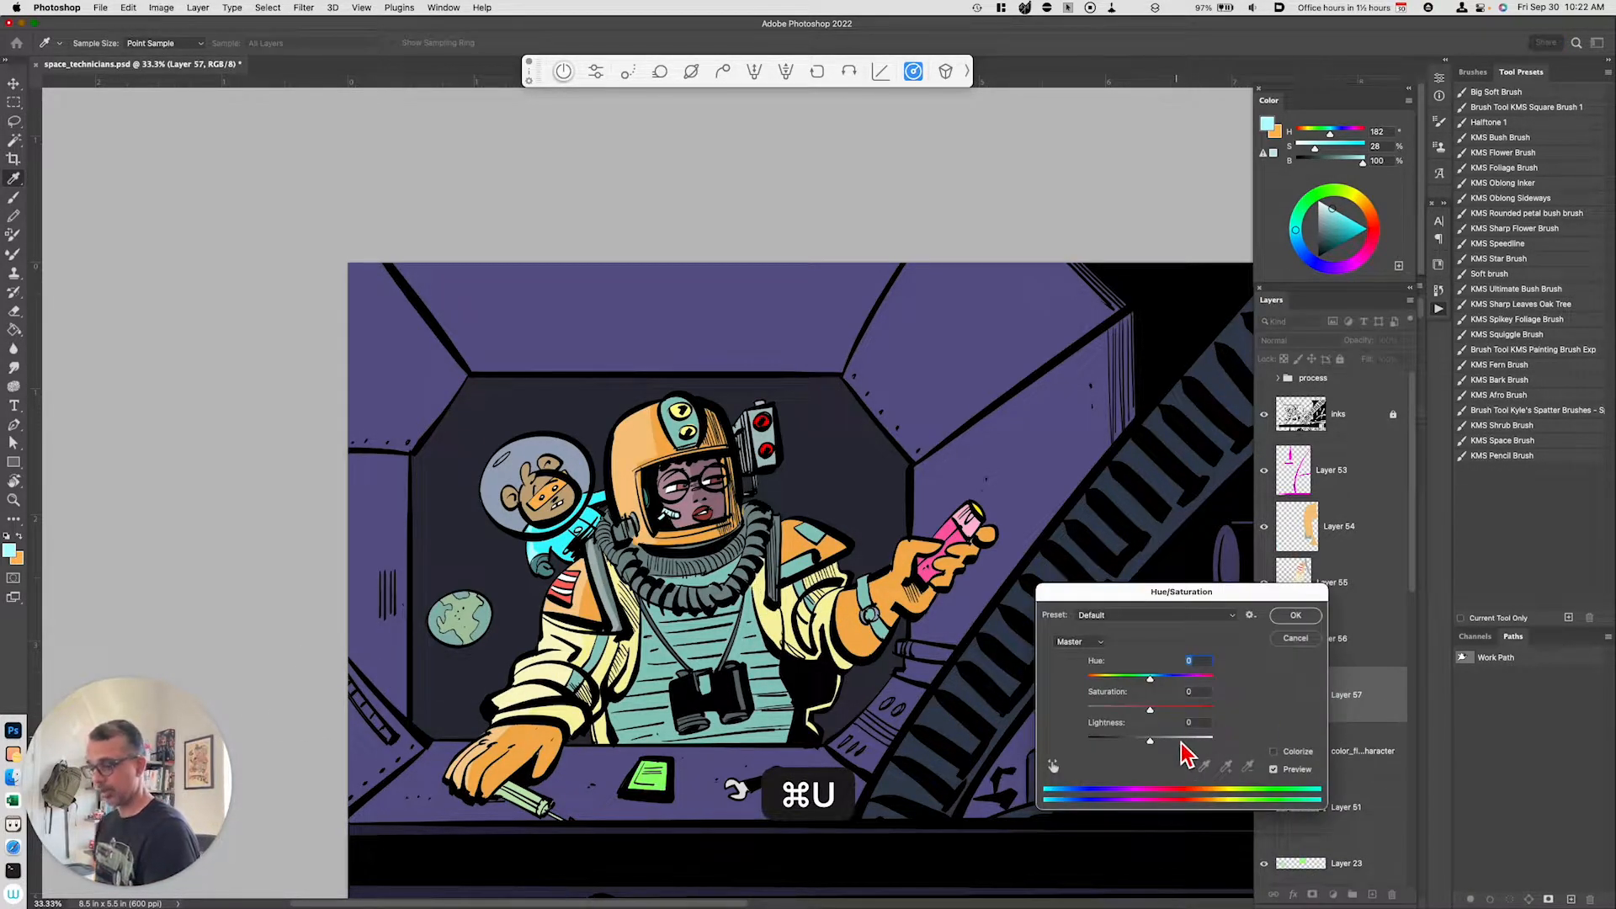
left_click(1295, 615)
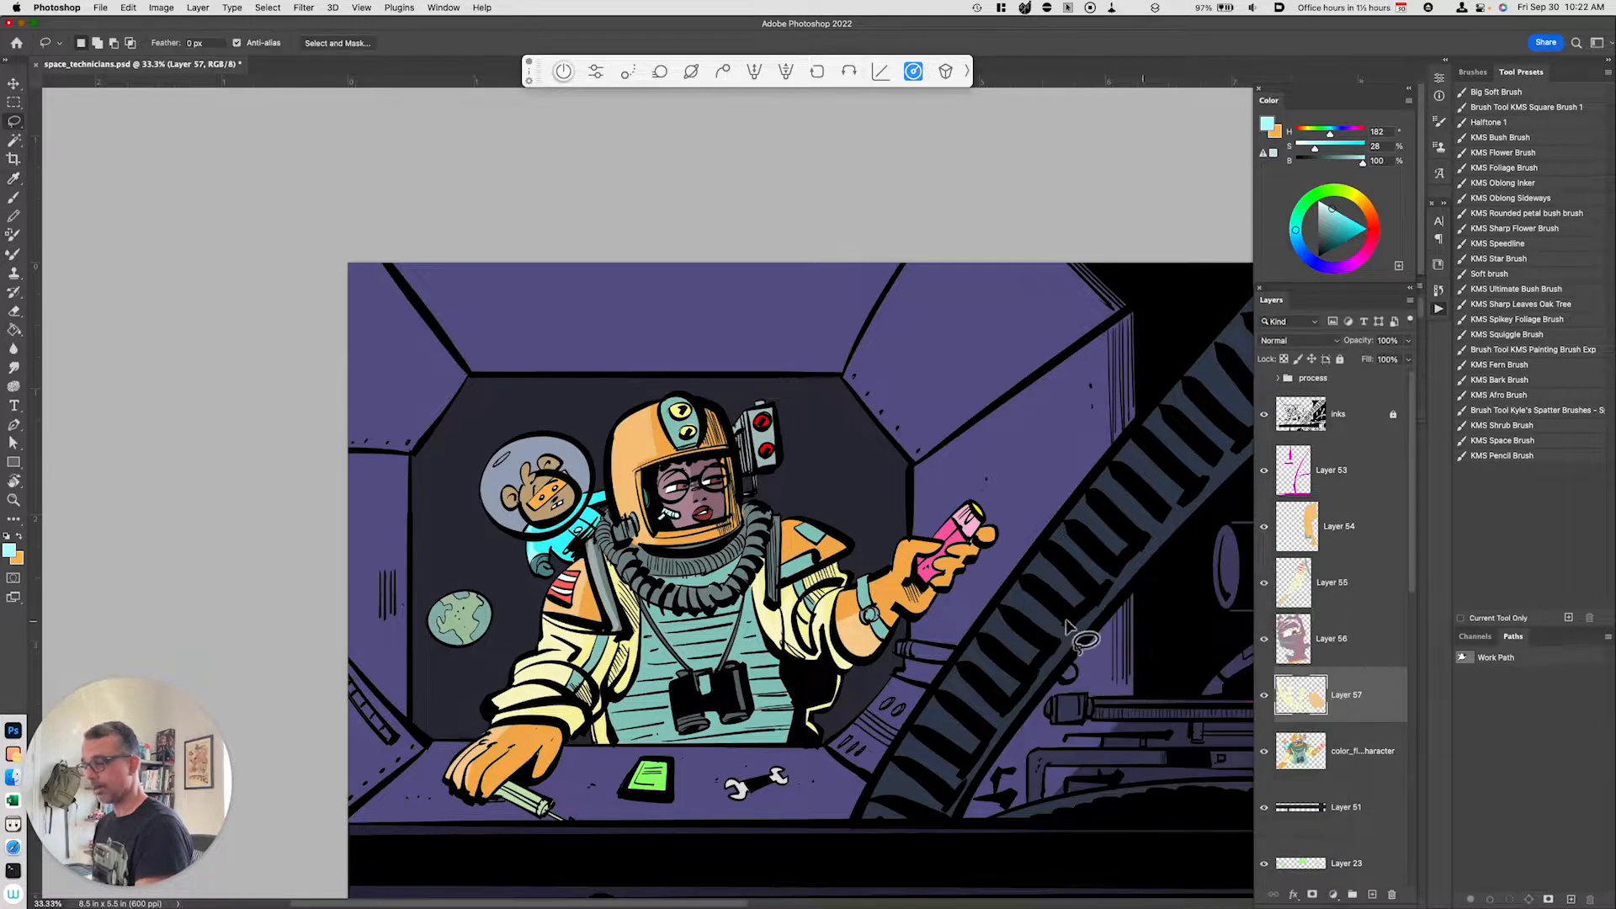
Step: Lasso the right wrist area on the color flats, copy it to a new layer, and raise its lightness with Hue/Saturation
key("shift")
mouse_move(911, 576)
left_mouse_down()
mouse_move(914, 619)
mouse_move(893, 629)
mouse_move(894, 574)
left_mouse_up()
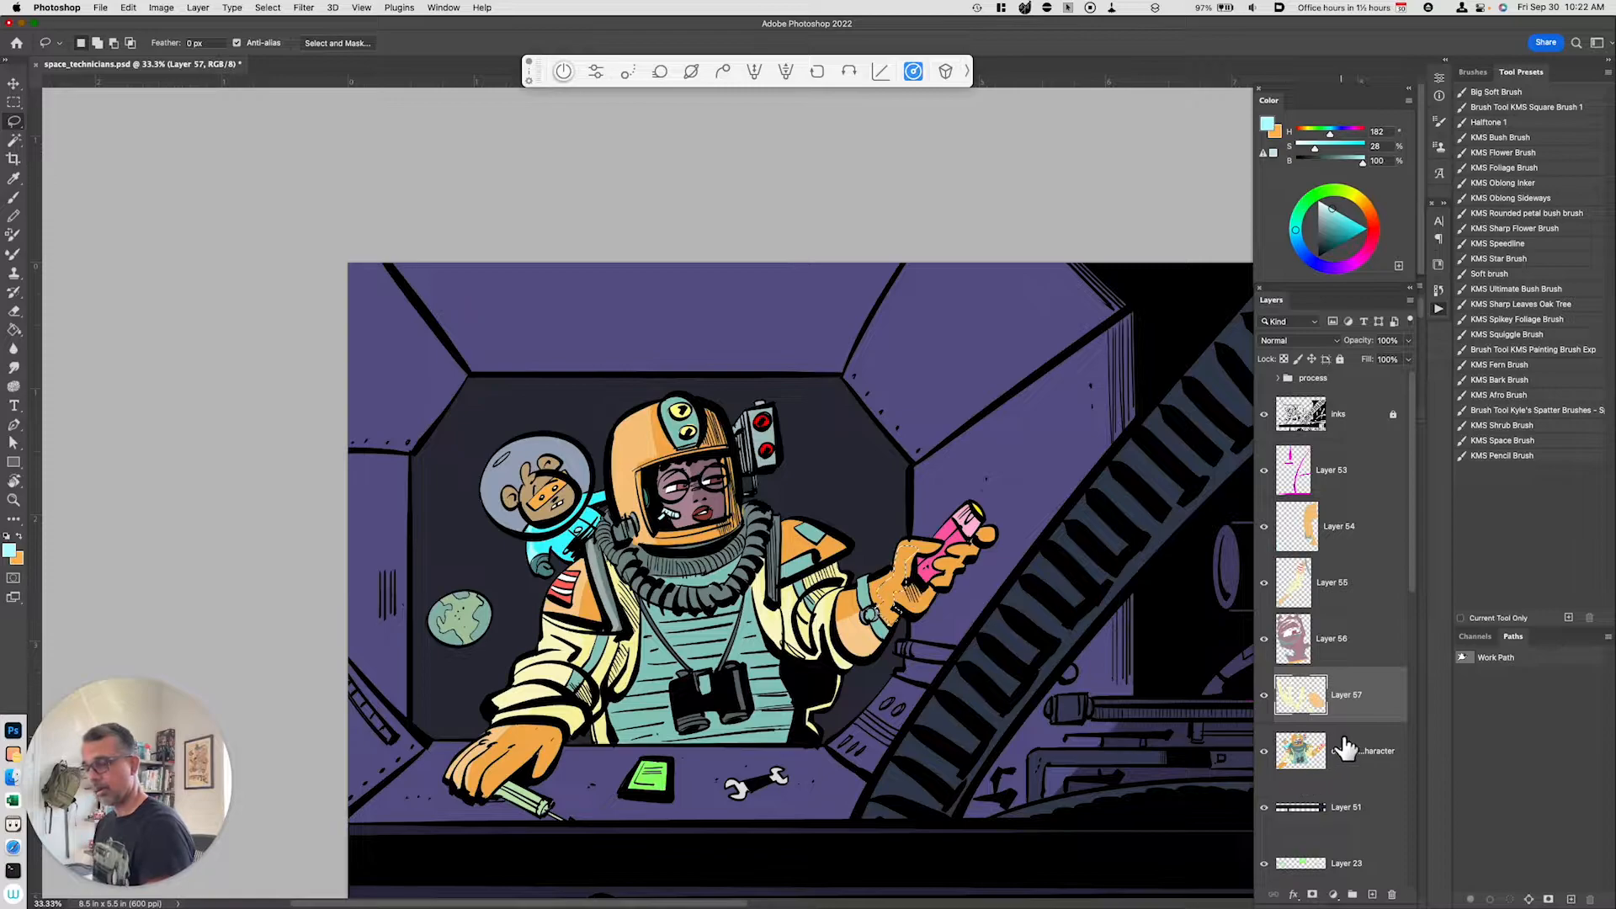
key("super+j")
key("super+u")
left_click_drag(1149, 739, 1178, 745)
left_click(1293, 615)
Step: Undo the last change and paint a short orange stroke sampled from the glove near the elbow
key("b")
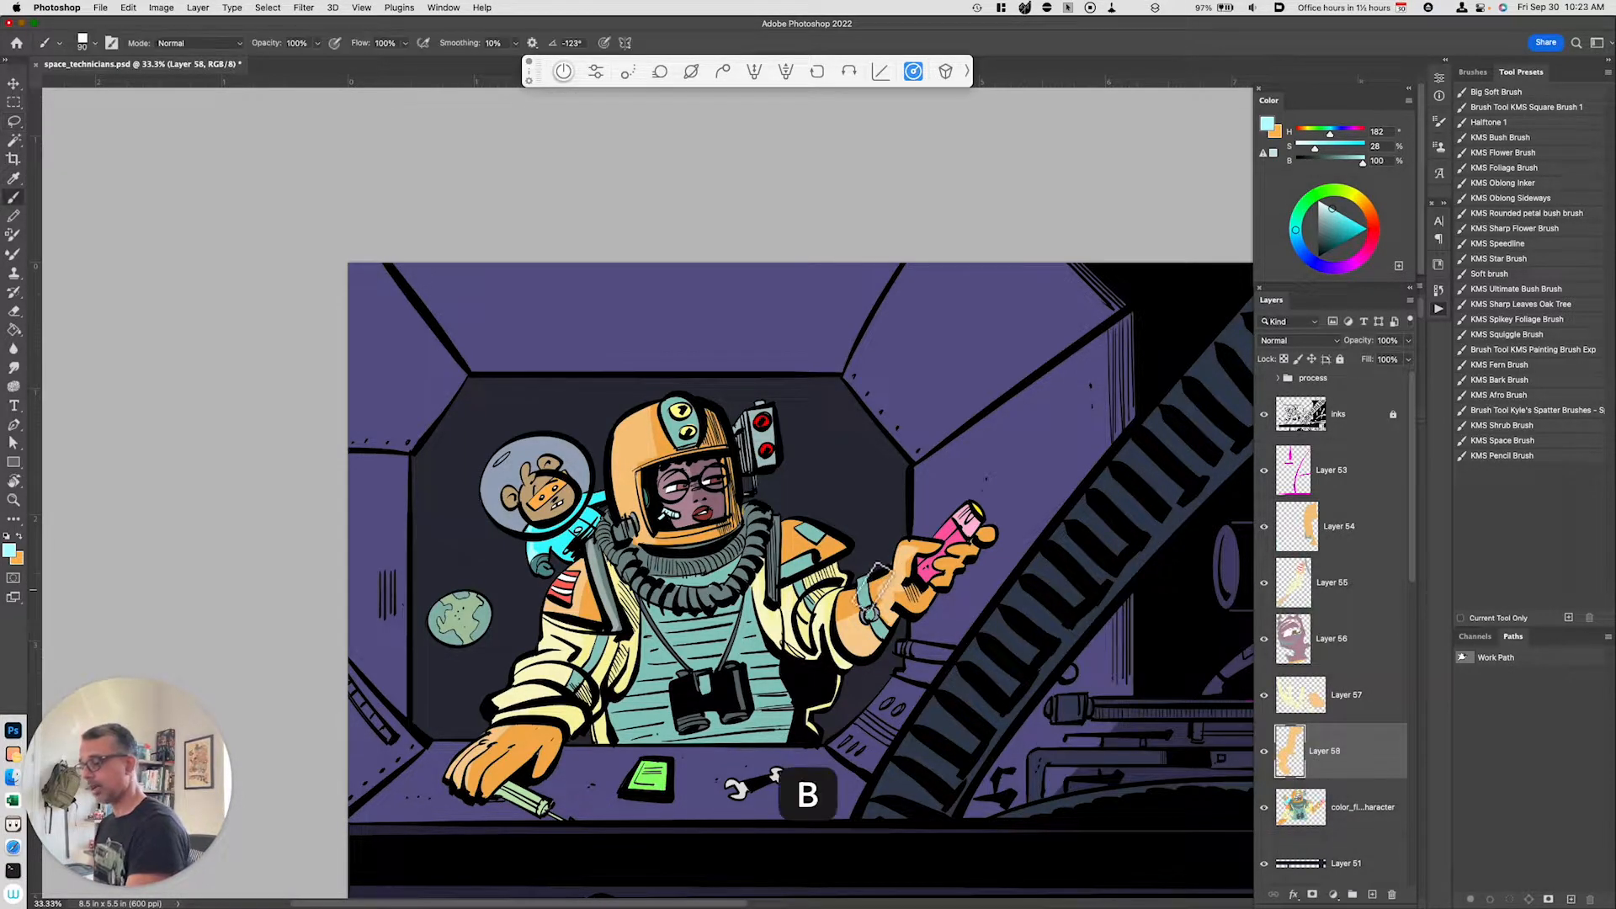
key("super+z")
left_click(889, 590, "alt")
key("b")
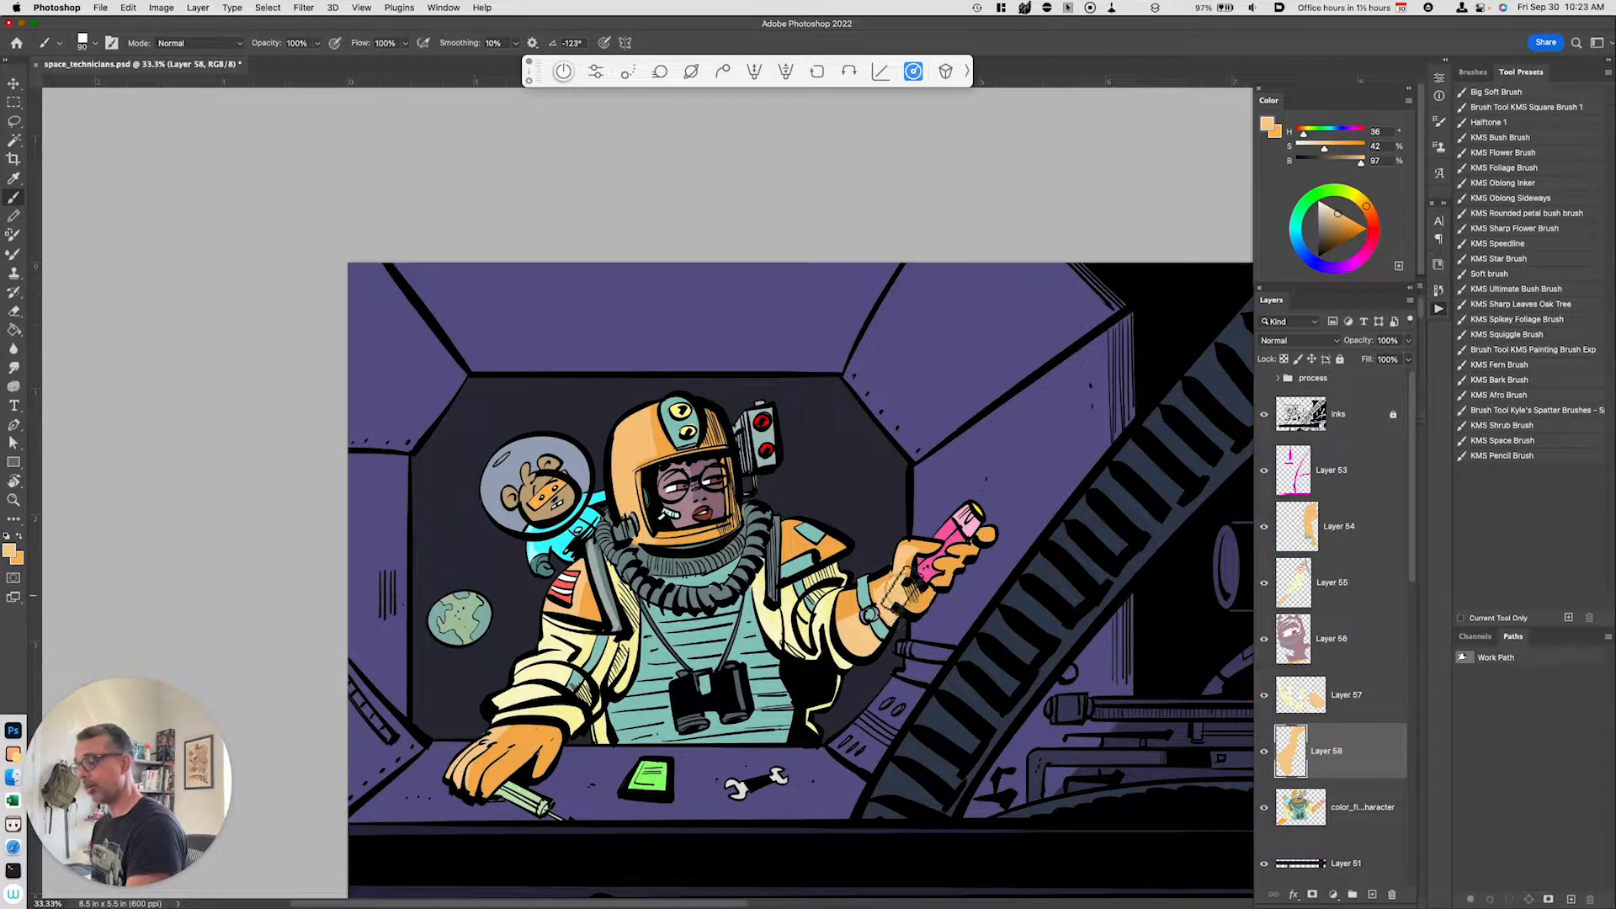
left_click_drag(849, 604, 842, 616)
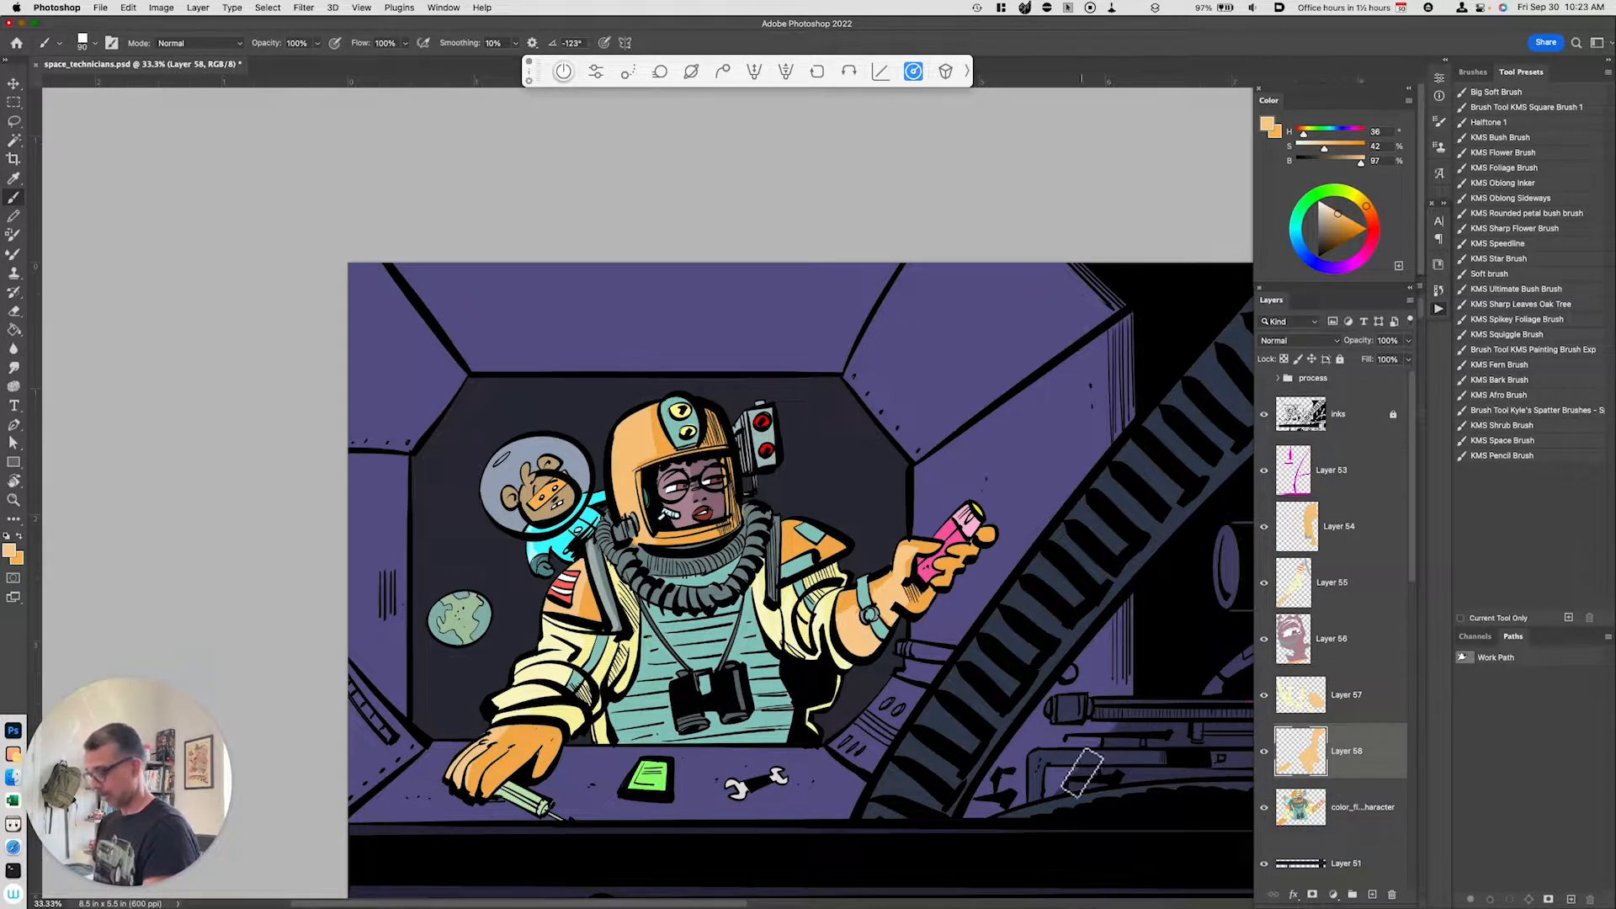
Step: Sample the teal from the suit and paint a stroke down the suit's chest with the brush
key("i")
left_click(763, 722)
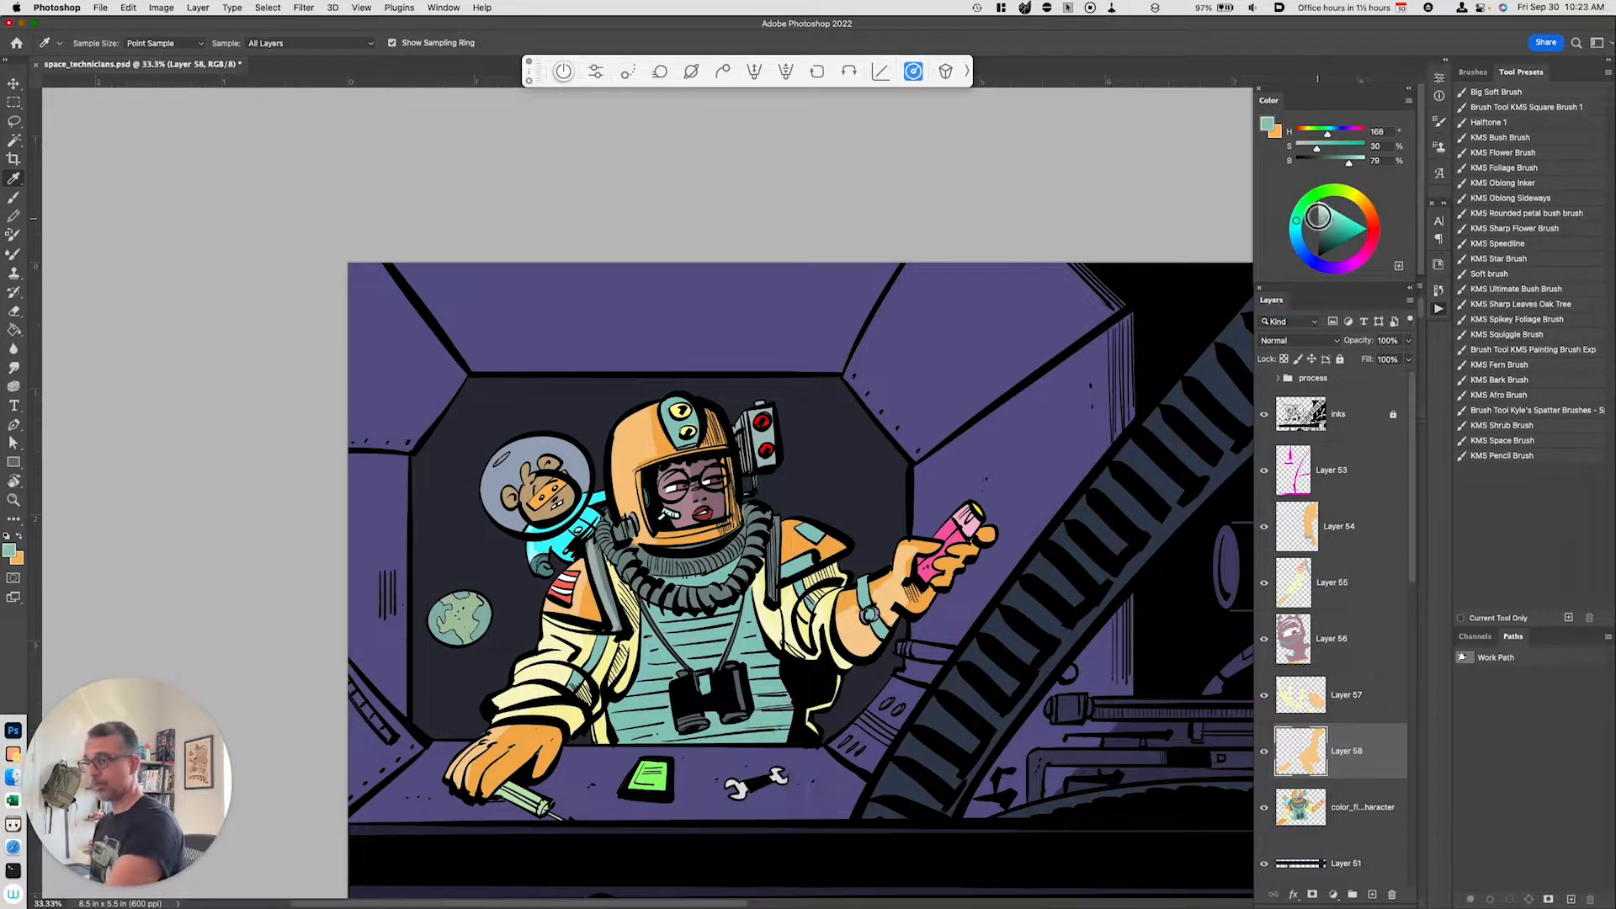
key("b")
mouse_move(663, 625)
left_mouse_down()
mouse_move(704, 624)
mouse_move(656, 687)
mouse_move(677, 701)
mouse_move(673, 725)
left_mouse_up()
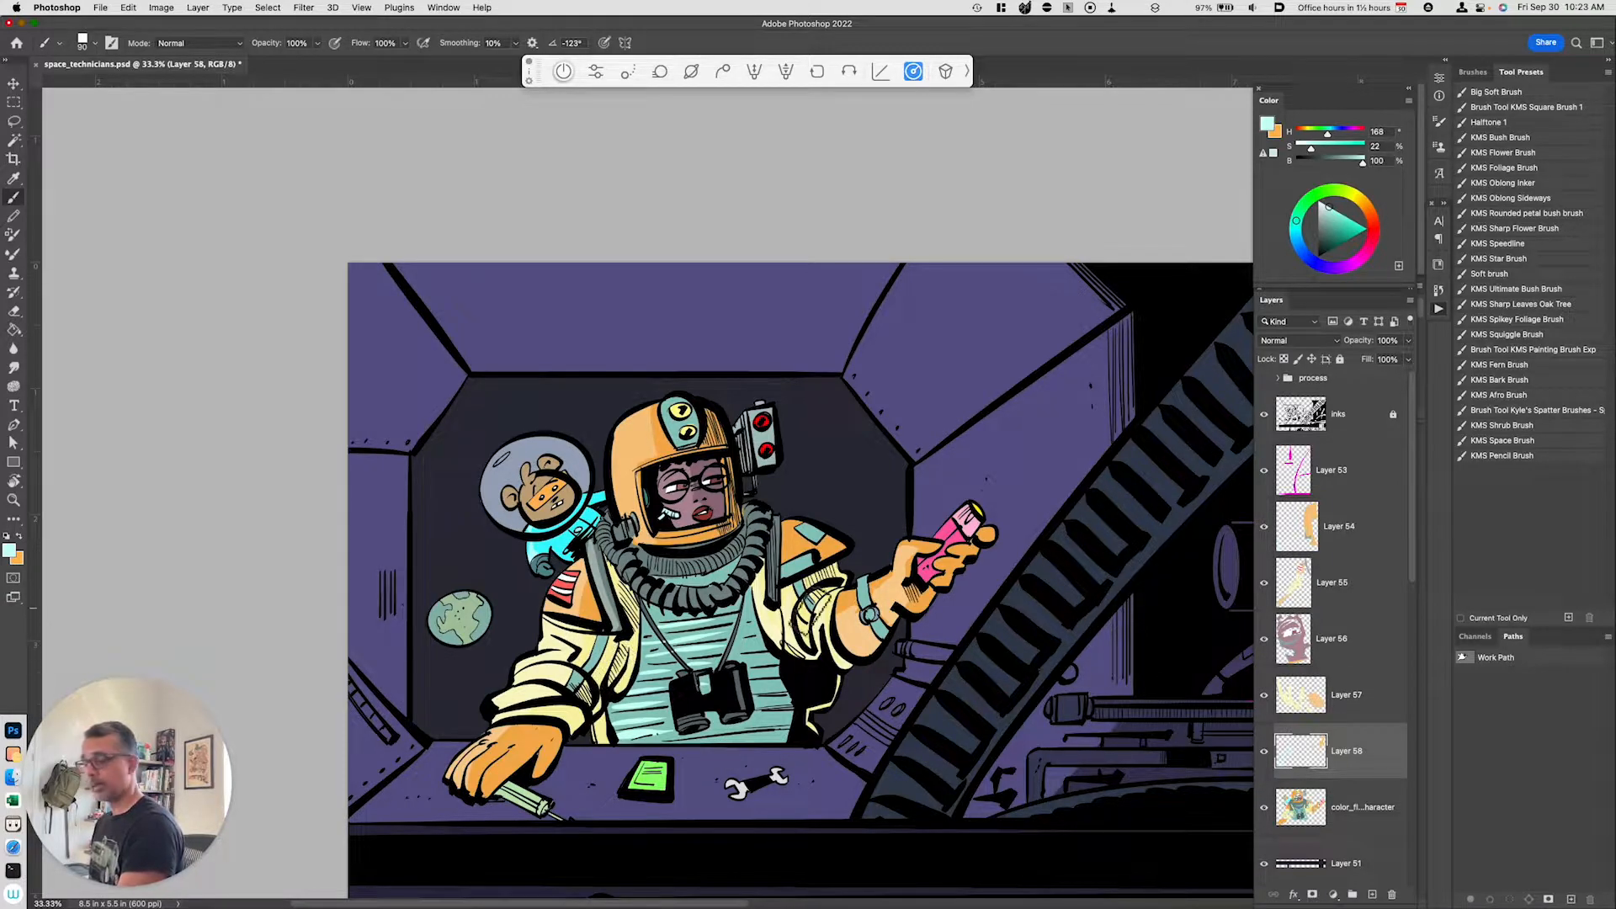
Step: Lasso the left shoulder area on the color flats, copy it to a new layer, and set lightness to +36
left_click(1314, 796)
key("l")
mouse_move(524, 465)
left_mouse_down()
mouse_move(551, 532)
mouse_move(537, 538)
mouse_move(523, 479)
mouse_move(539, 541)
mouse_move(508, 509)
mouse_move(551, 581)
left_mouse_up()
key("super+j")
key("super+u")
left_click(1177, 744)
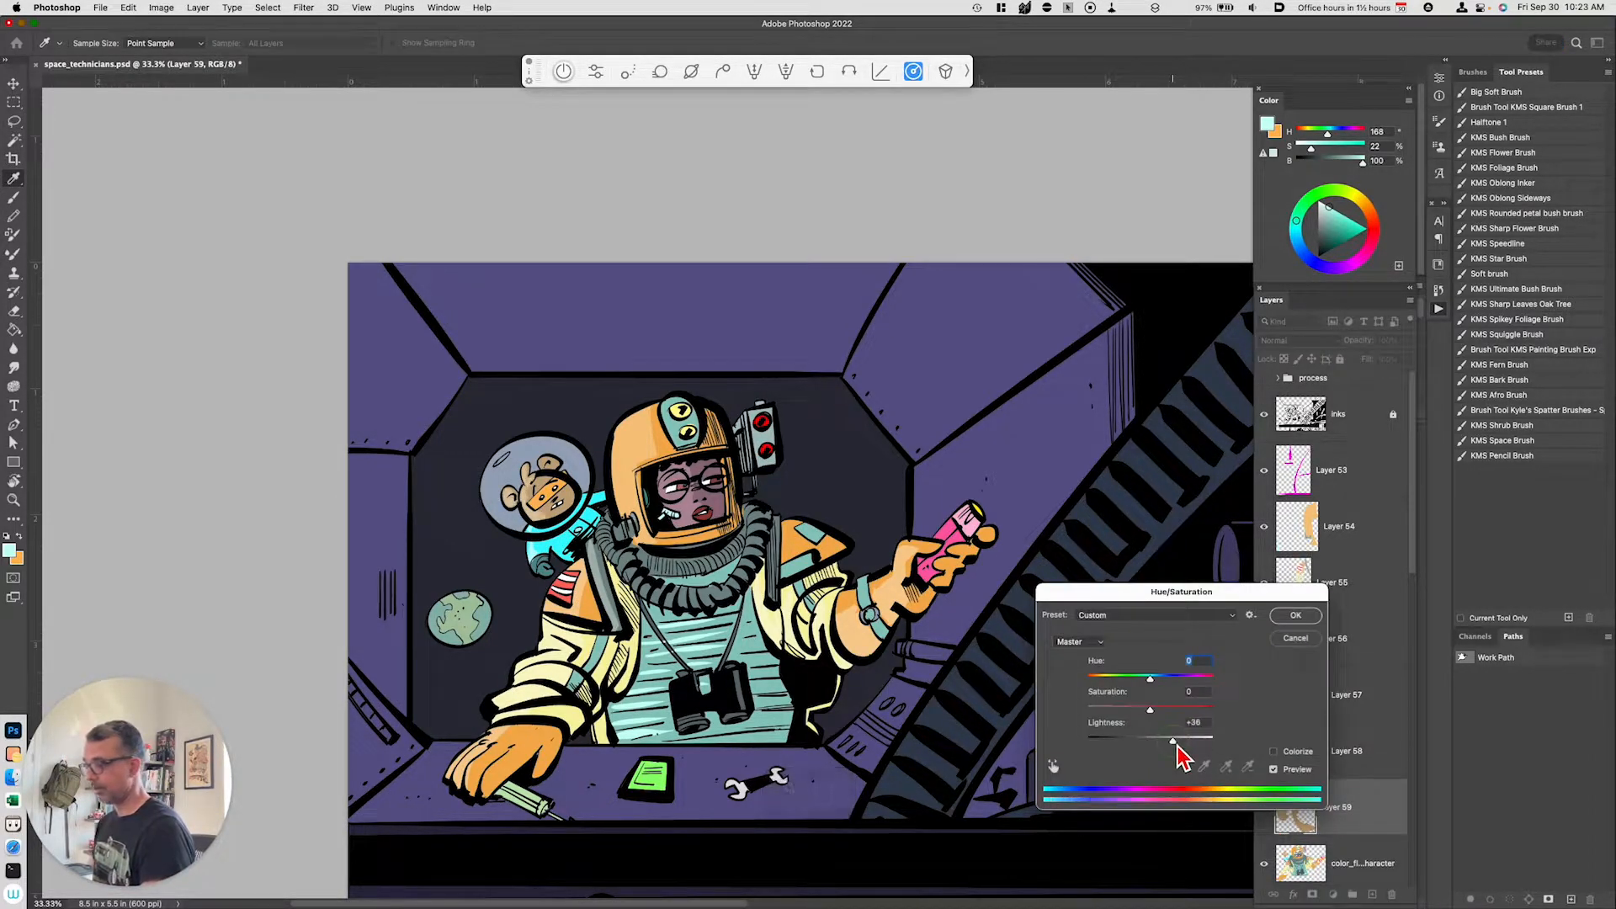
left_click(1287, 617)
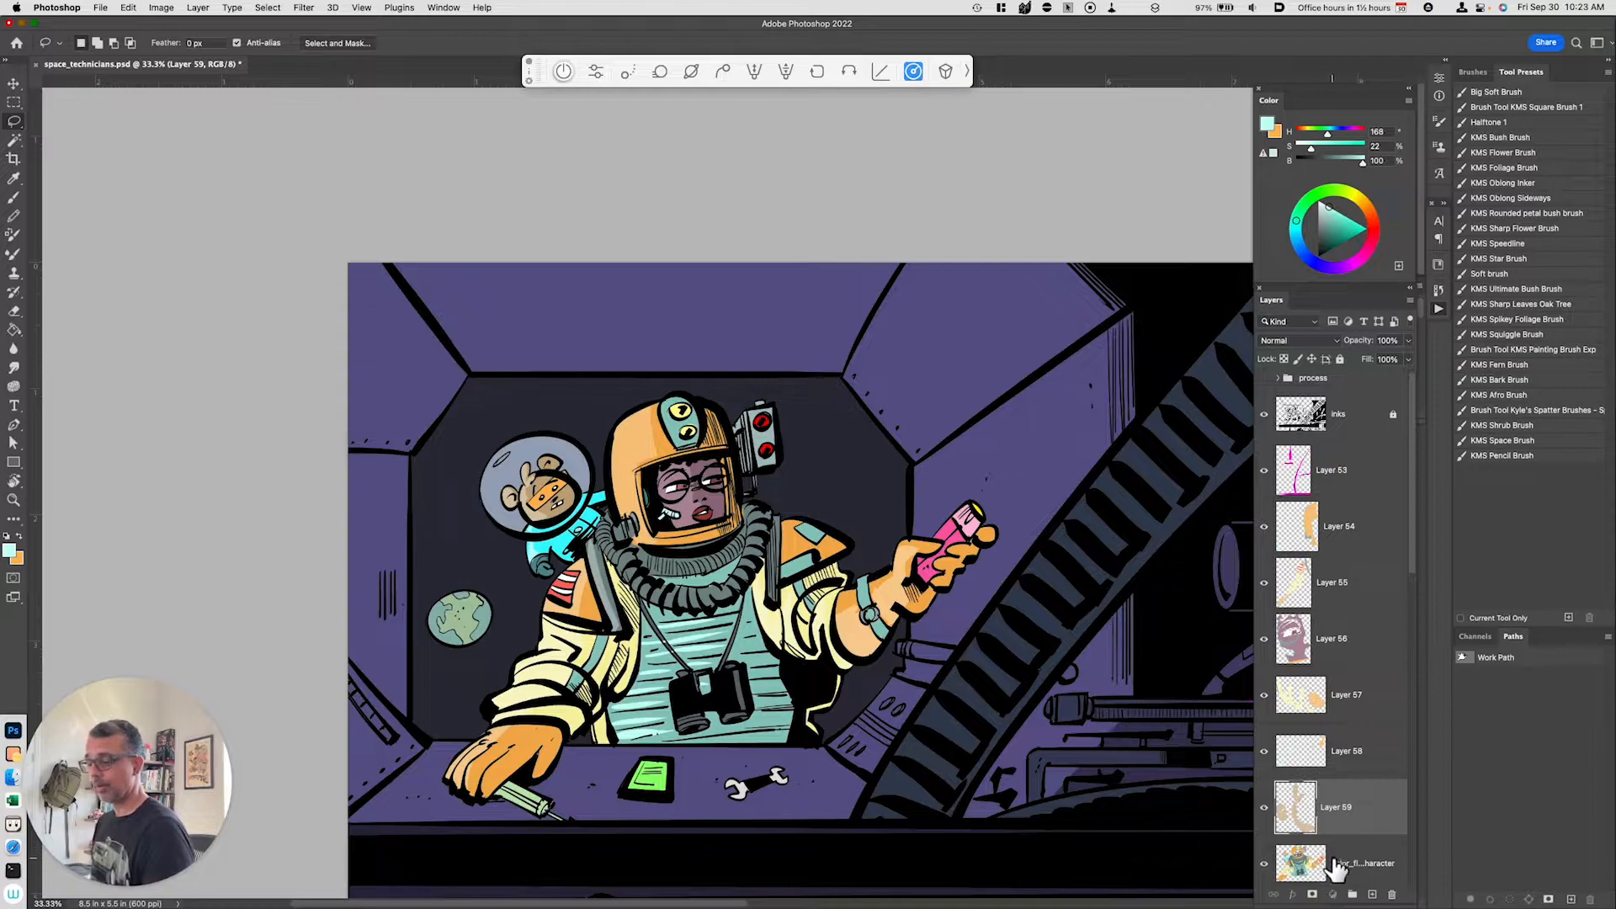
Step: Lasso the lower left side of the suit on the color flats, copy it to a new layer, and set lightness to -31
left_click(1336, 867)
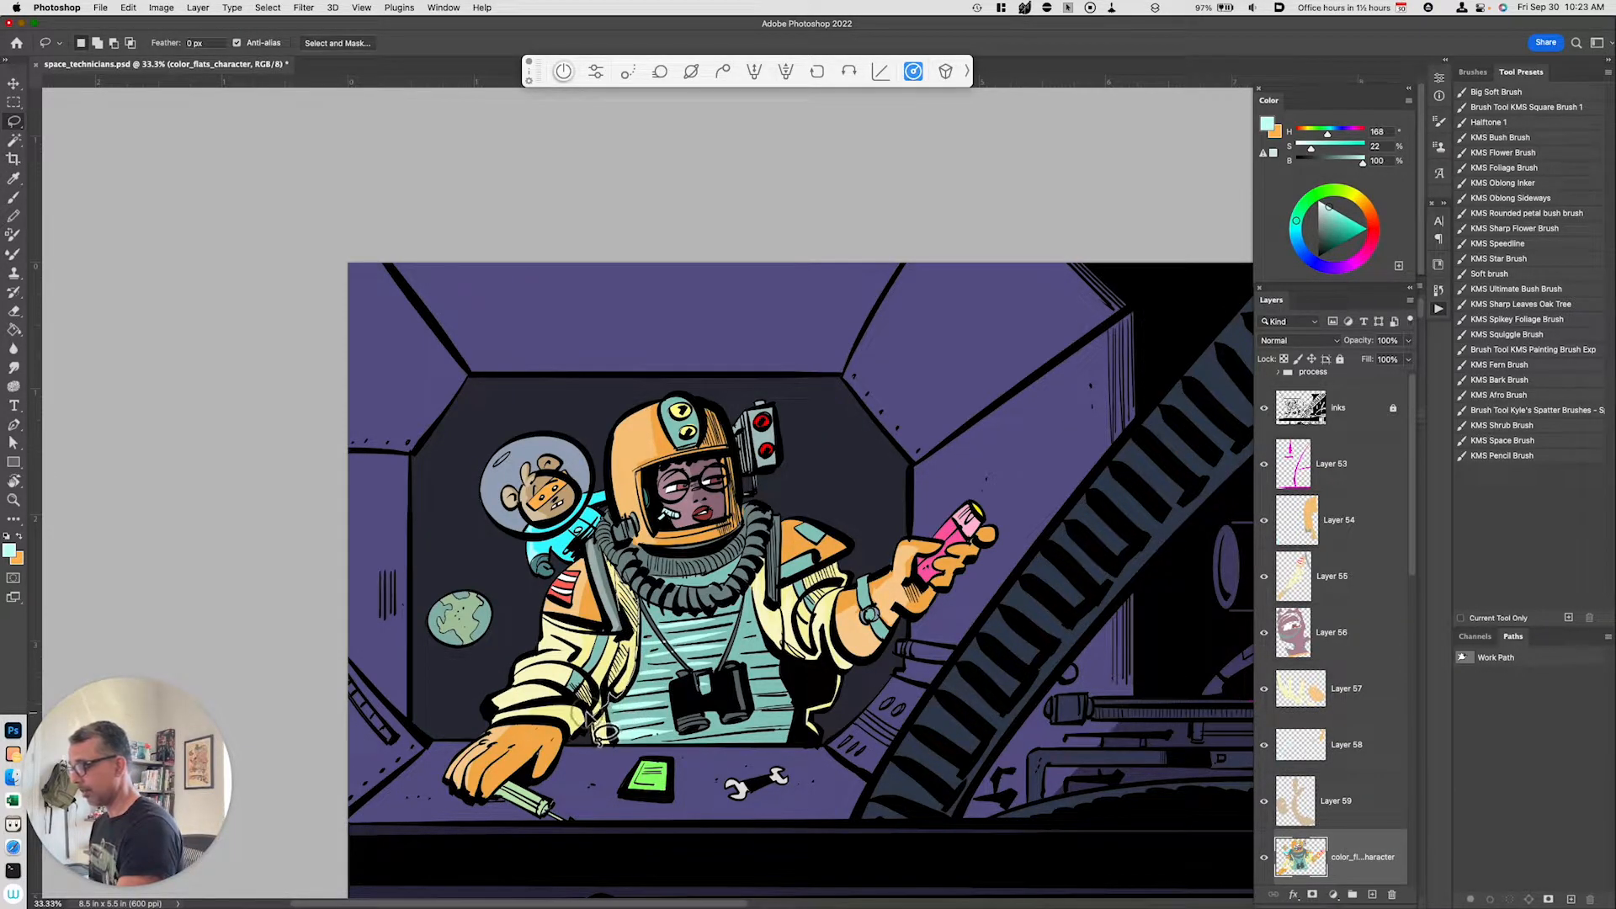
mouse_move(571, 735)
left_mouse_down()
mouse_move(545, 776)
mouse_move(551, 731)
mouse_move(644, 623)
left_mouse_up()
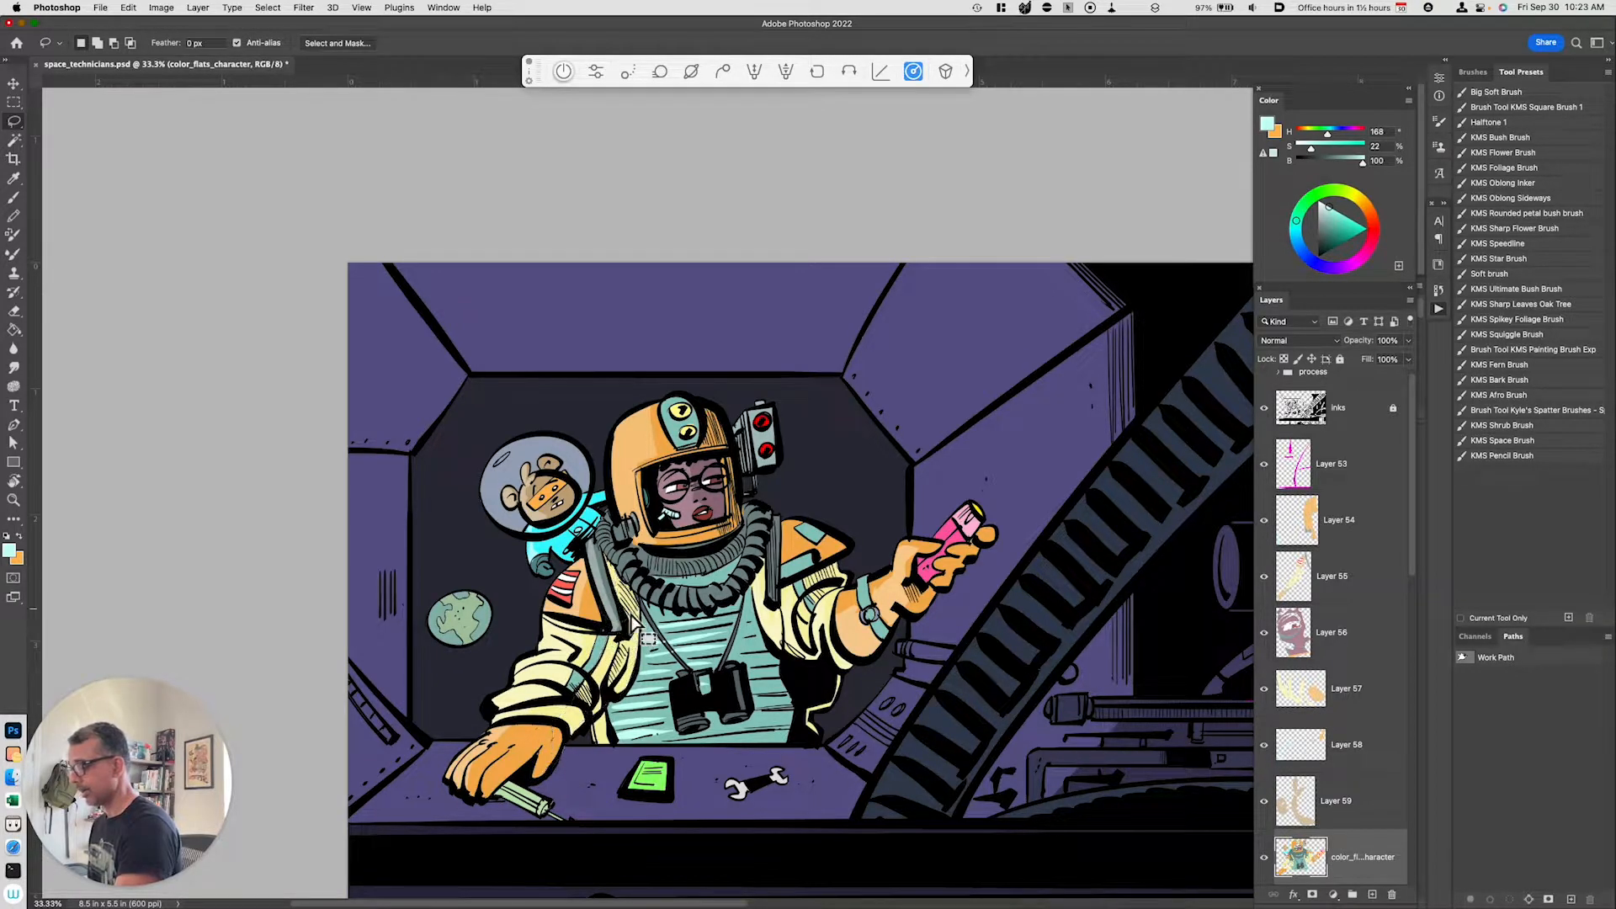
key("super")
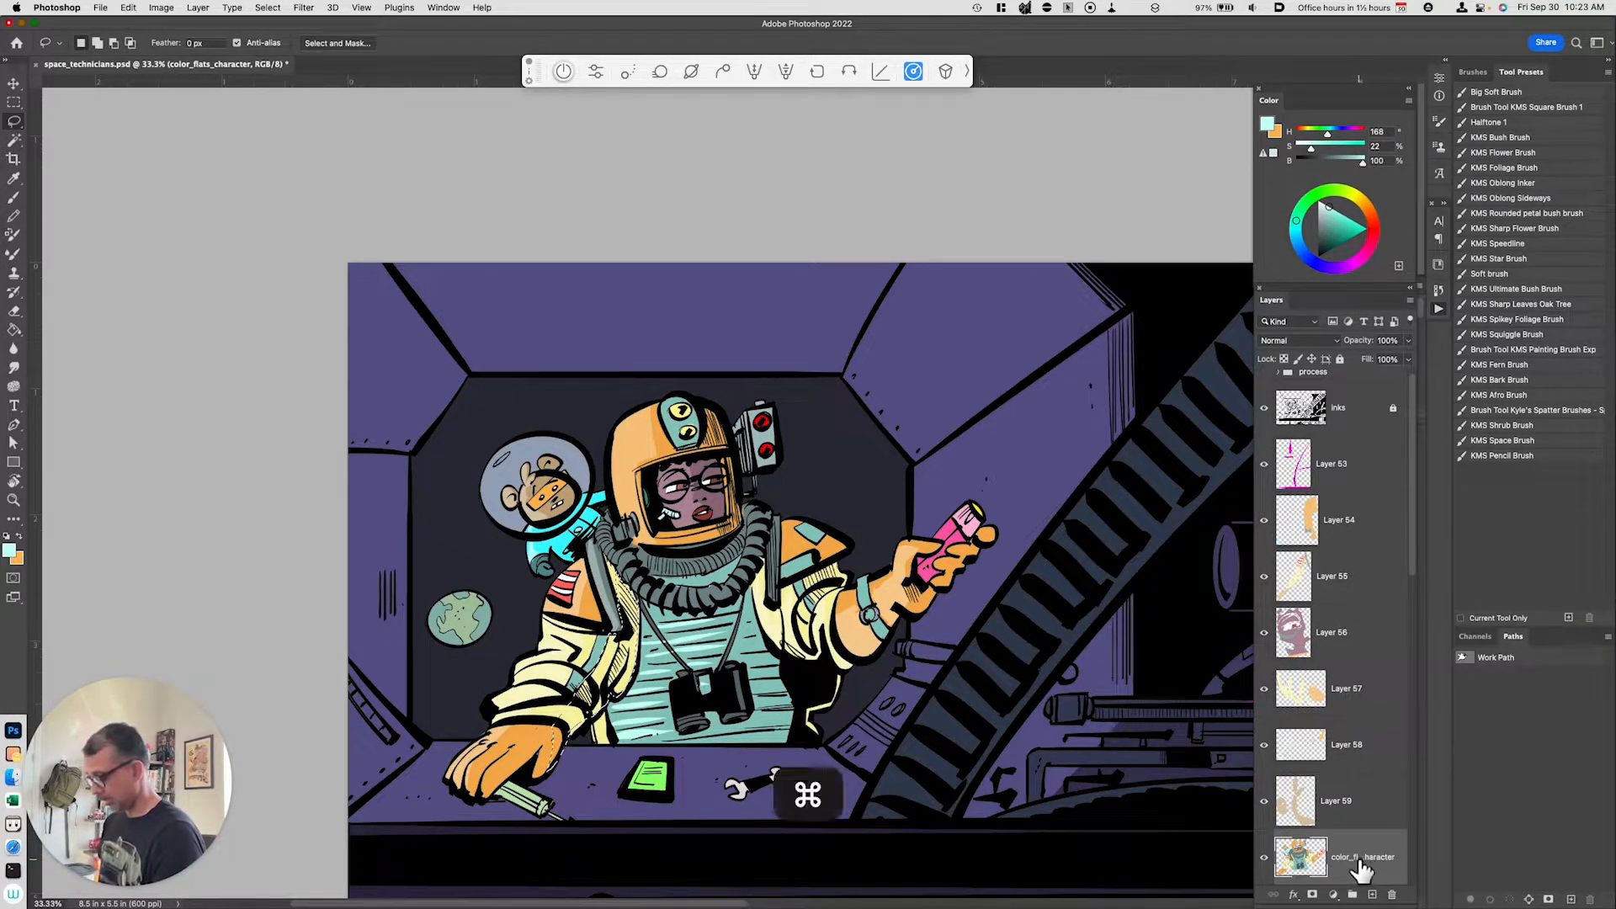
key("super+j")
key("super+u")
left_click_drag(1143, 742, 1135, 742)
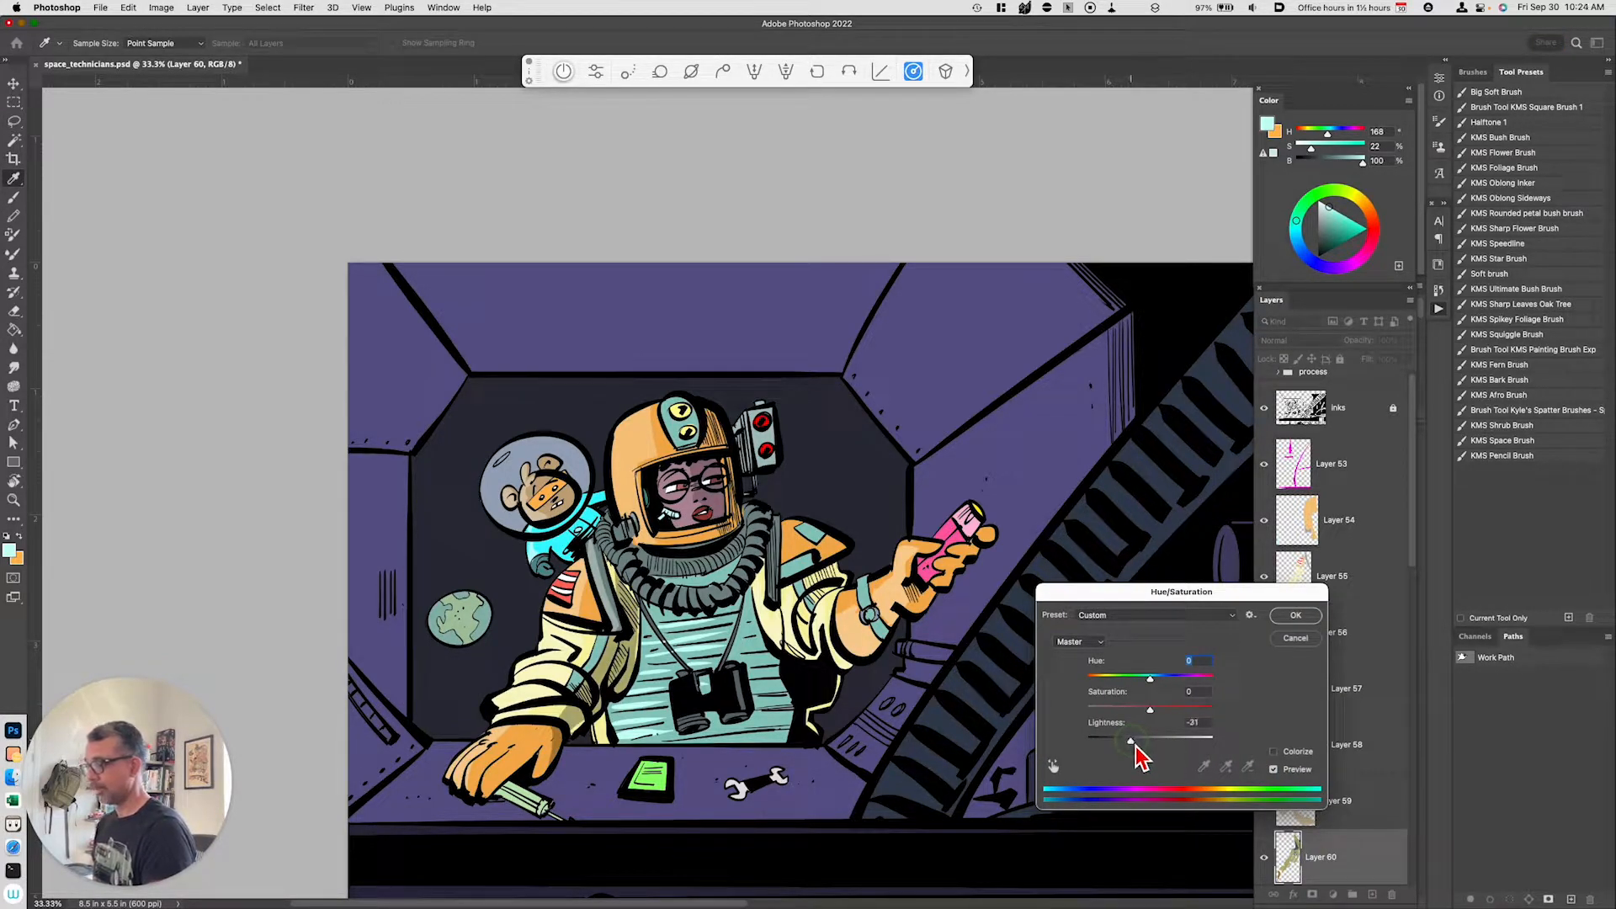
left_click(1297, 620)
Step: Sample the yellow-olive from the suit and paint strokes over the left chest on the darkened layer
key("i")
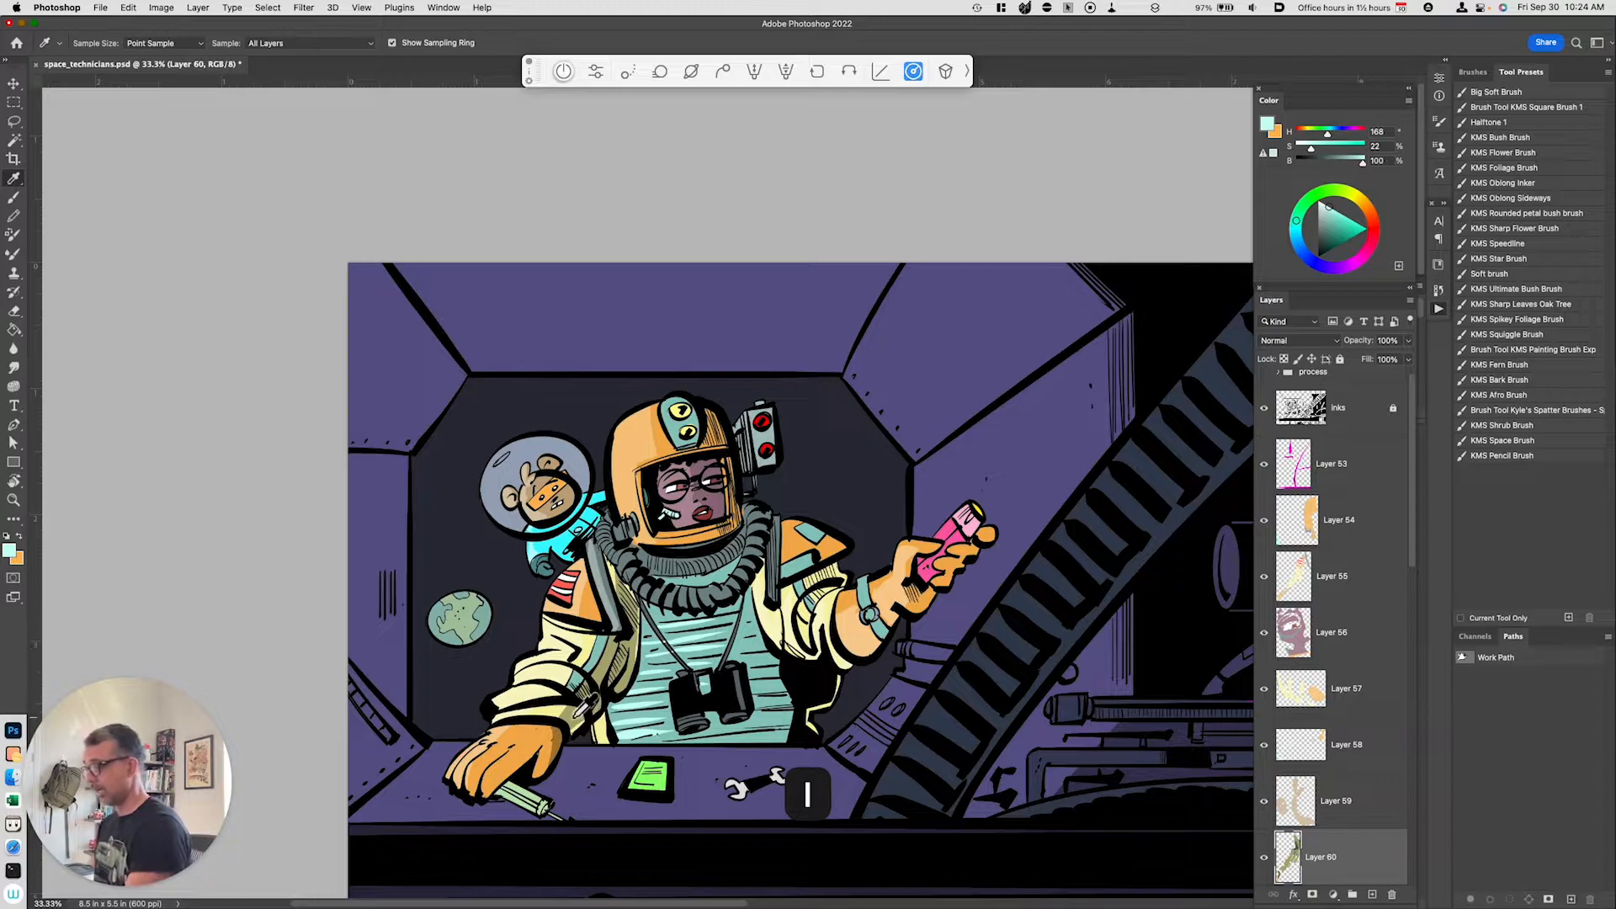
left_click(580, 714)
key("b")
left_click_drag(633, 604, 628, 679)
left_click_drag(620, 576, 636, 606)
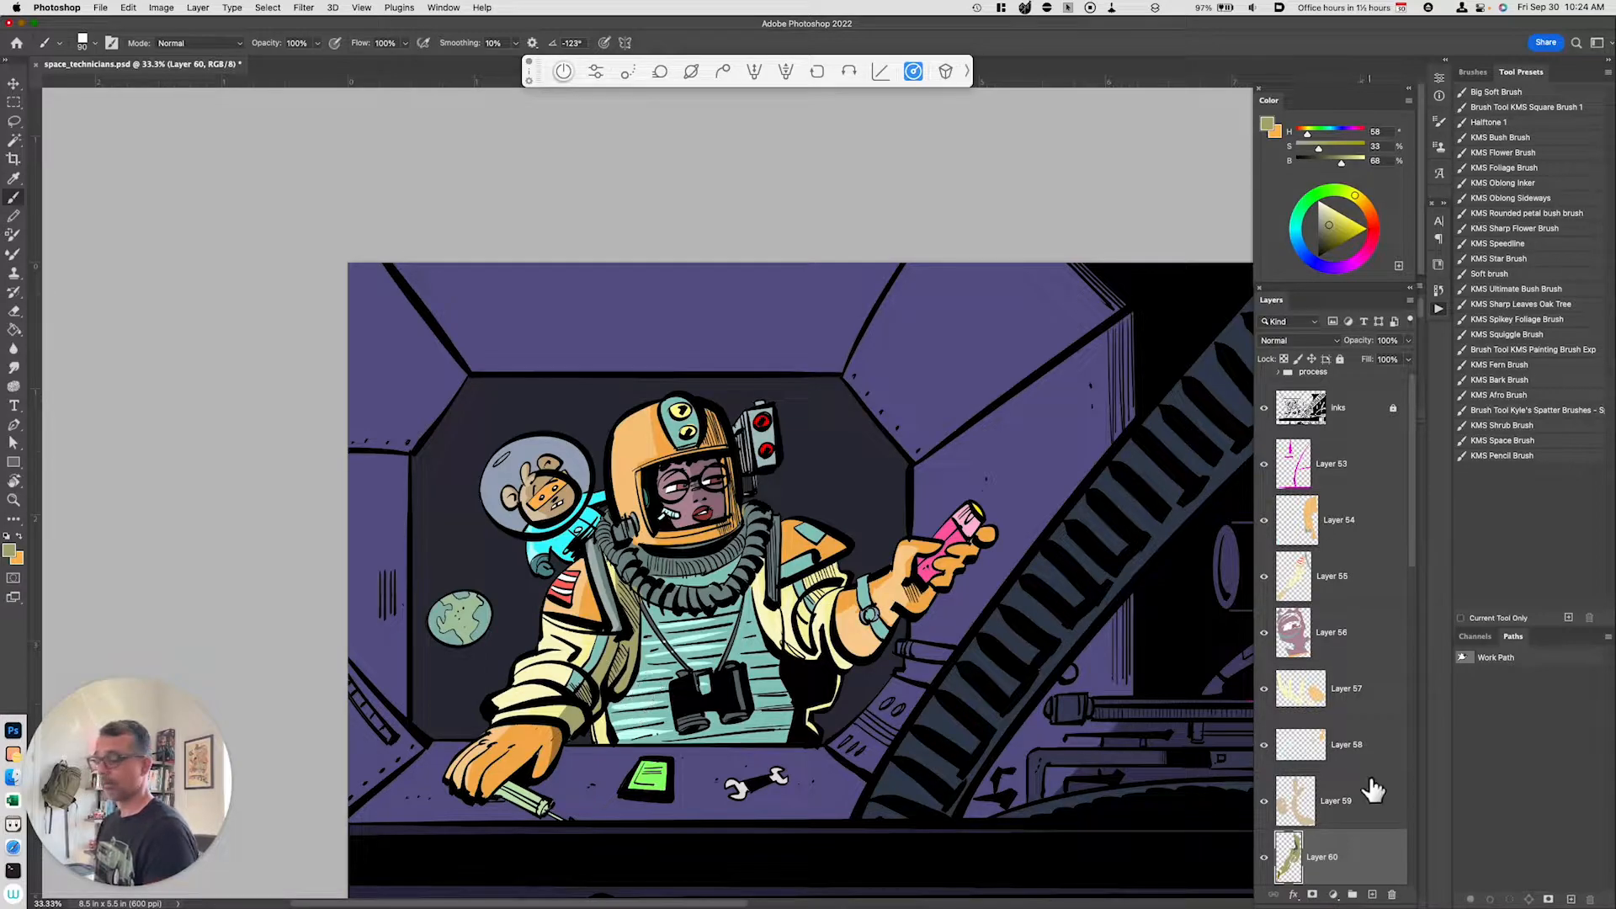
Step: Group the layers from Layer 54 to Layer 59 and name the group highlights
left_click(1339, 802)
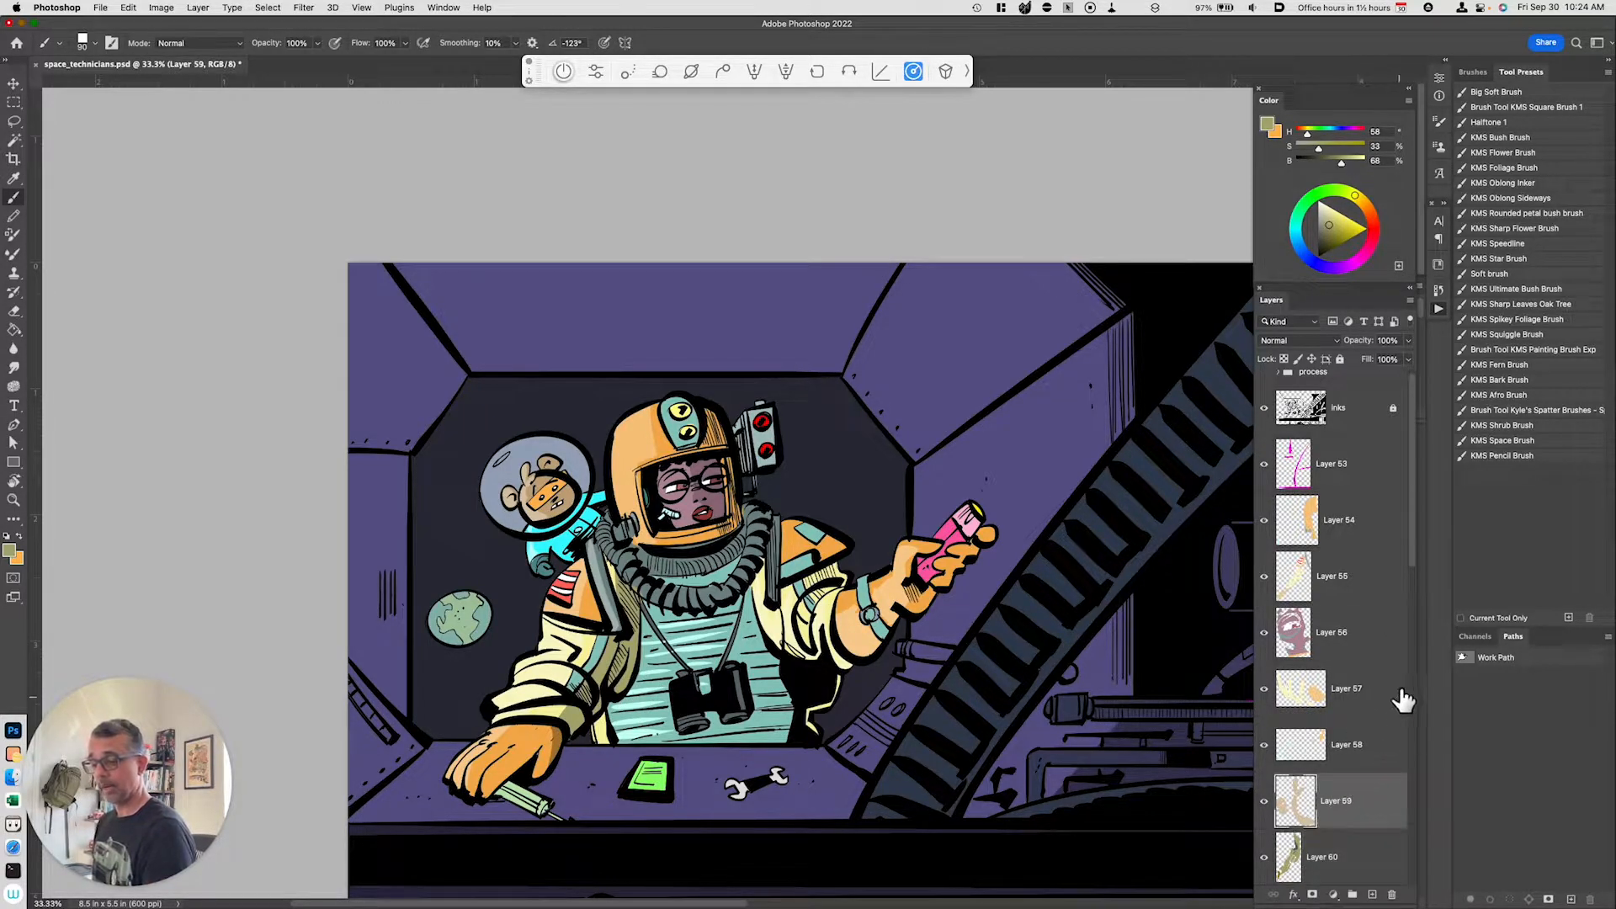
left_click(1342, 530, "shift")
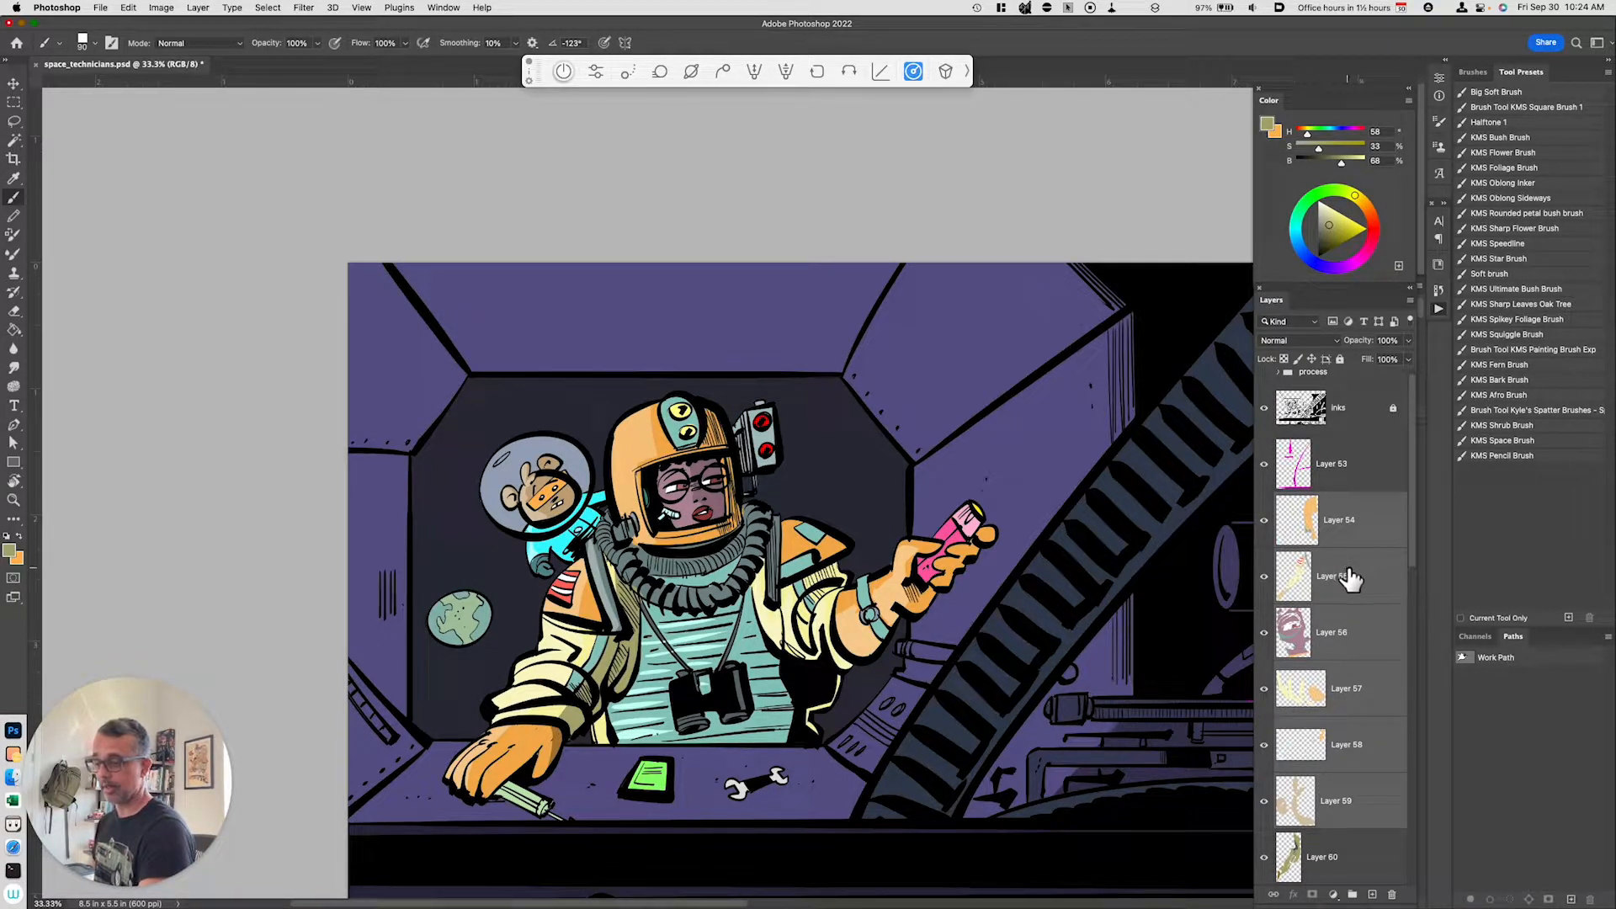
key("super+g")
double_click(1313, 500)
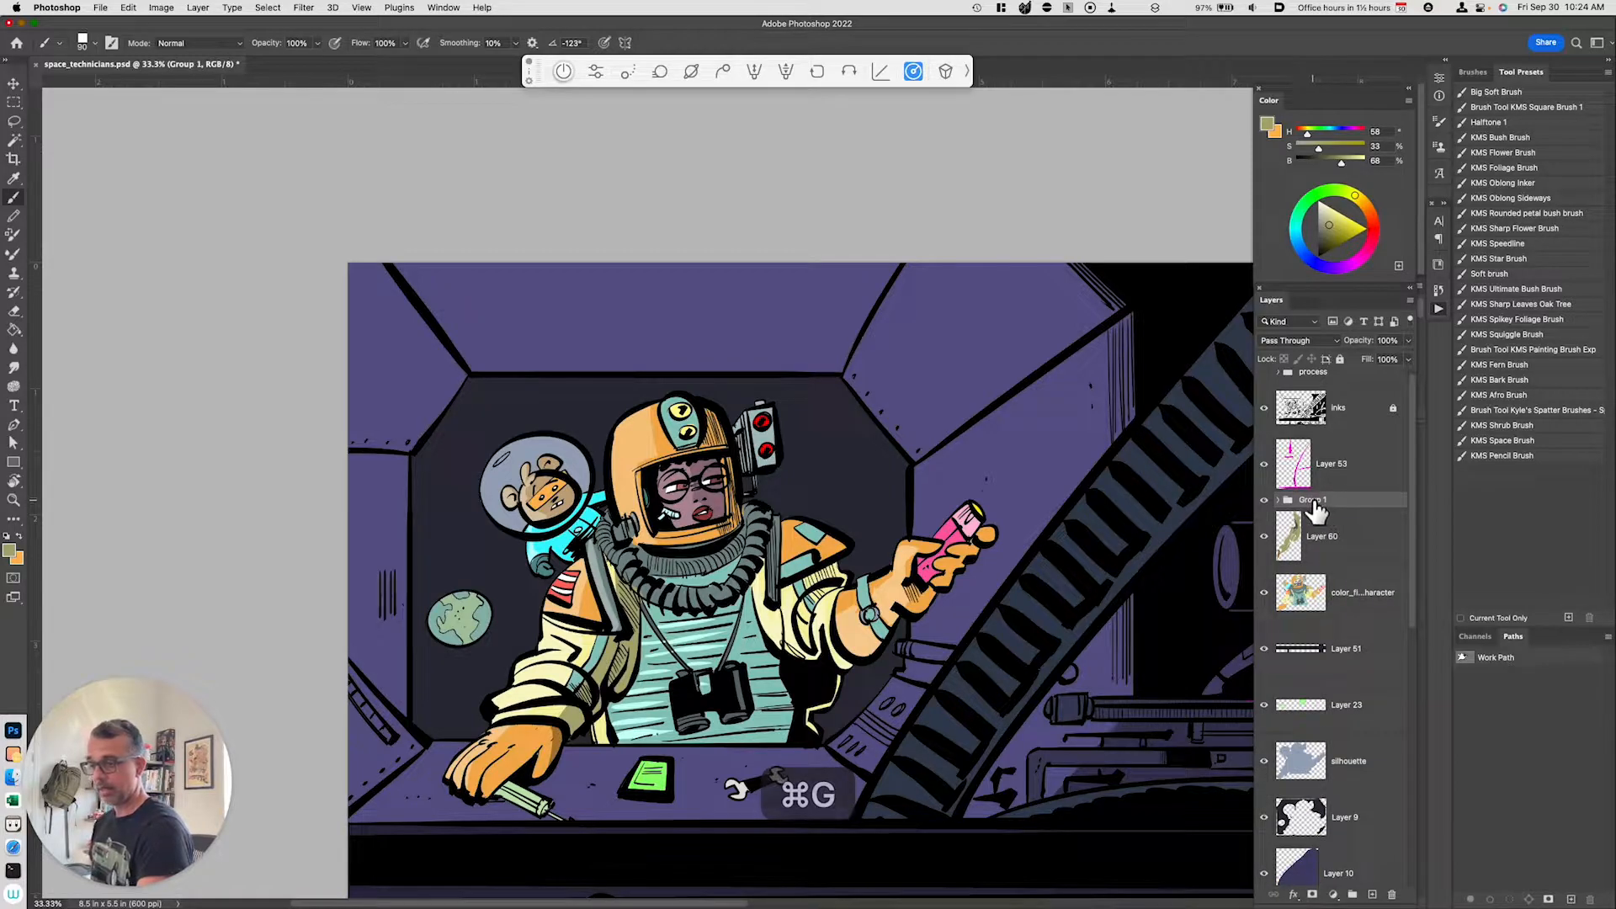
type("highlights")
key("Return")
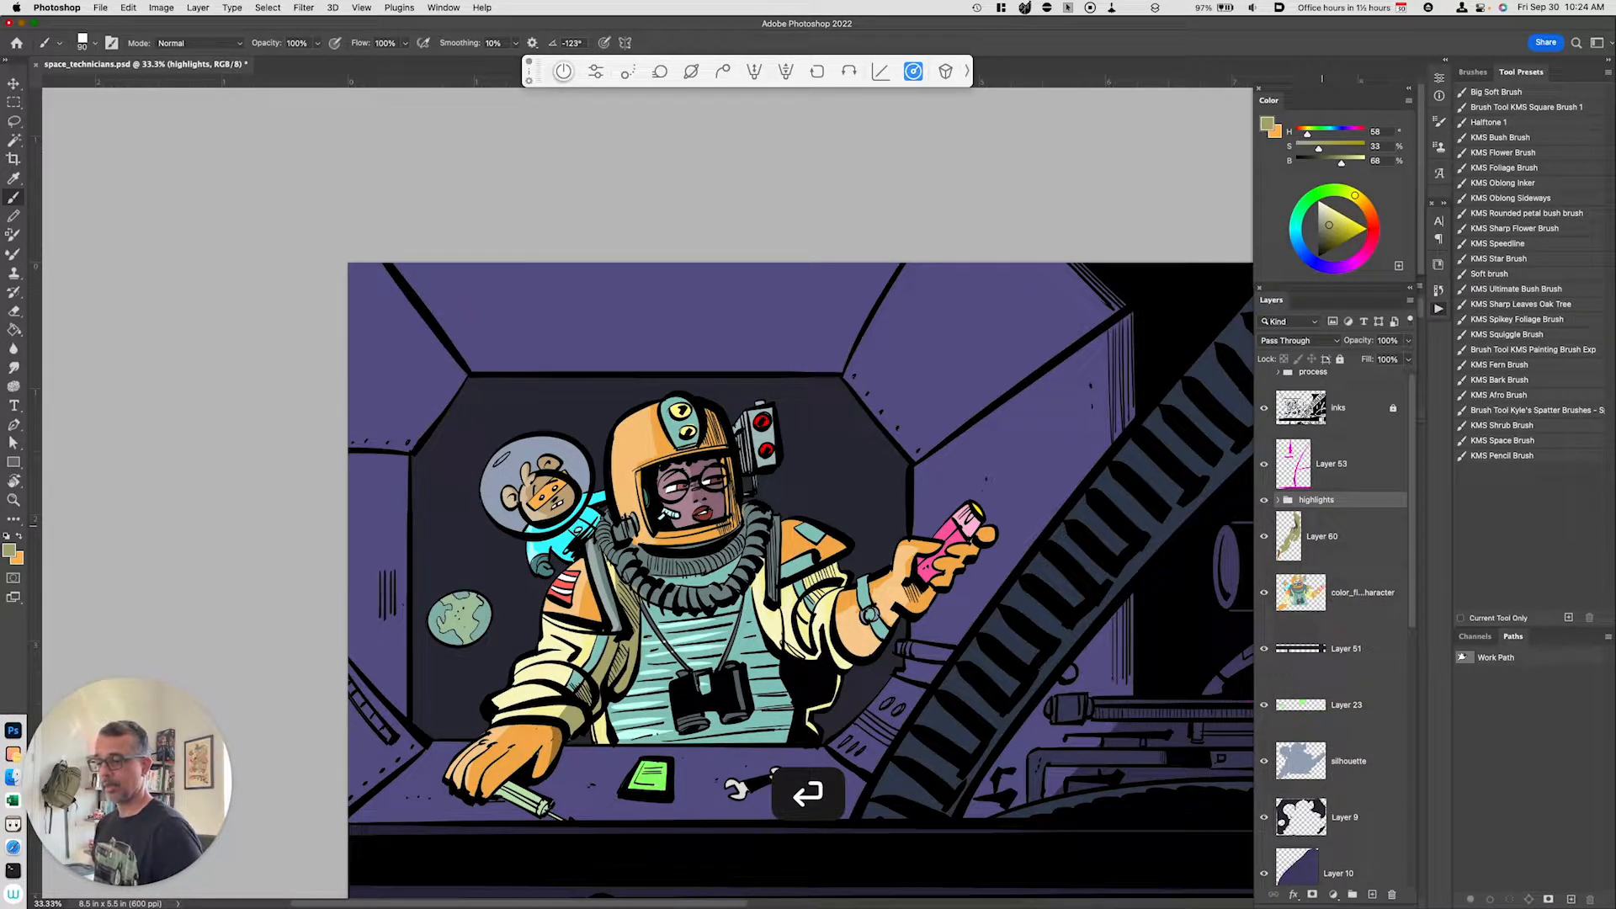
Step: Lasso the right shoulder and helmet top on the color flats, copy them to a new layer, and set lightness to -30
left_click(1334, 543)
left_click(1356, 595)
key("l")
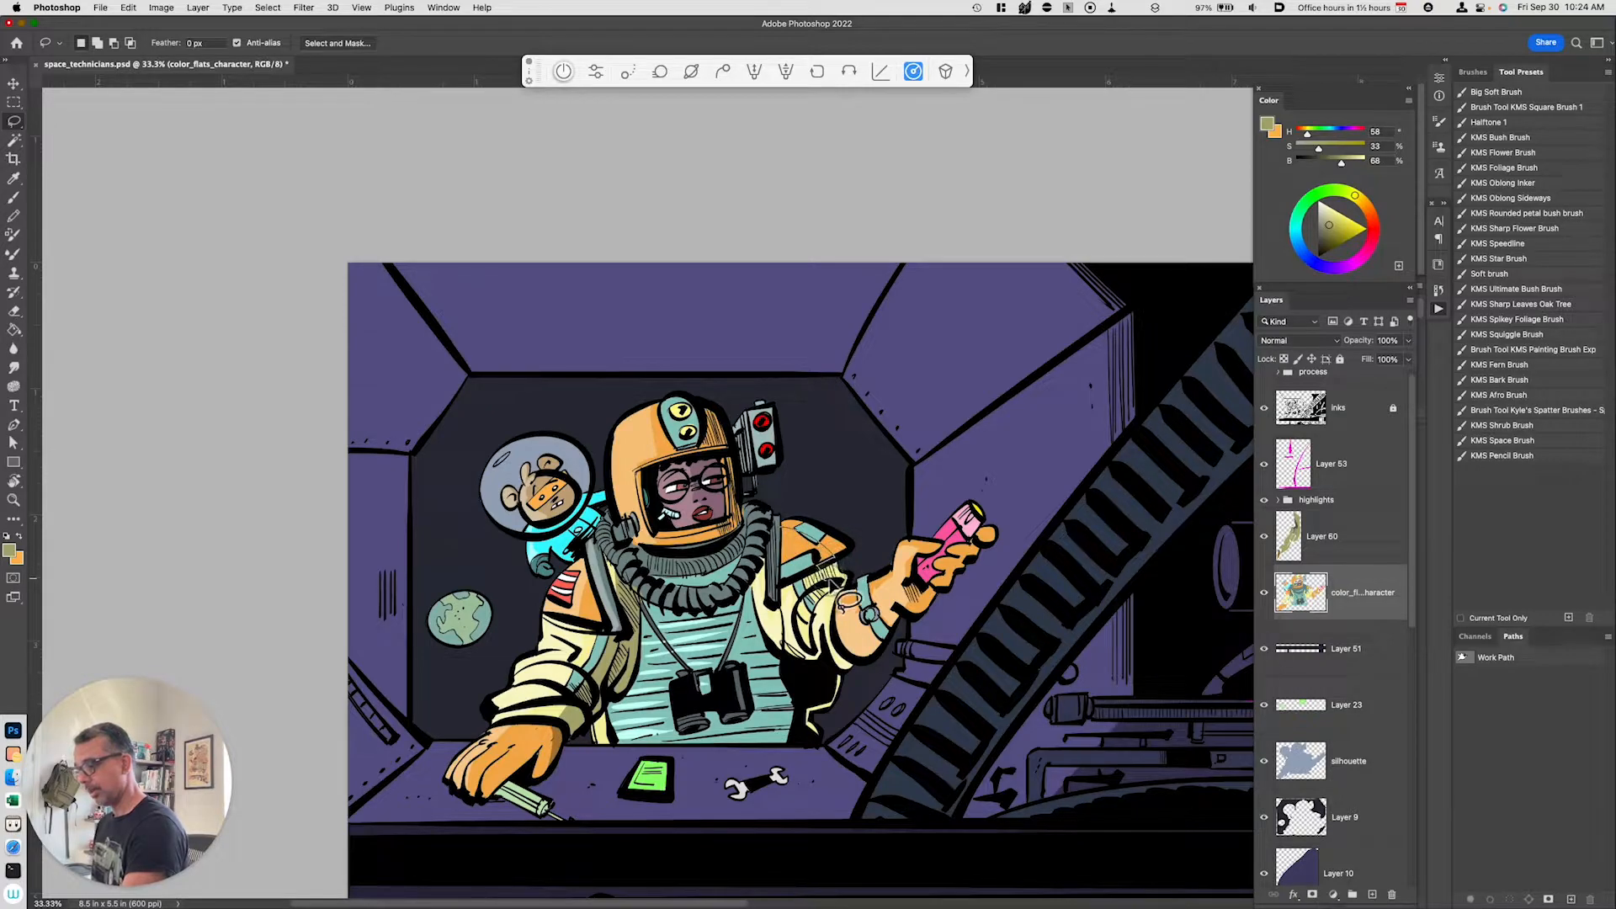
mouse_move(850, 587)
left_mouse_down()
mouse_move(852, 520)
mouse_move(794, 504)
left_mouse_up()
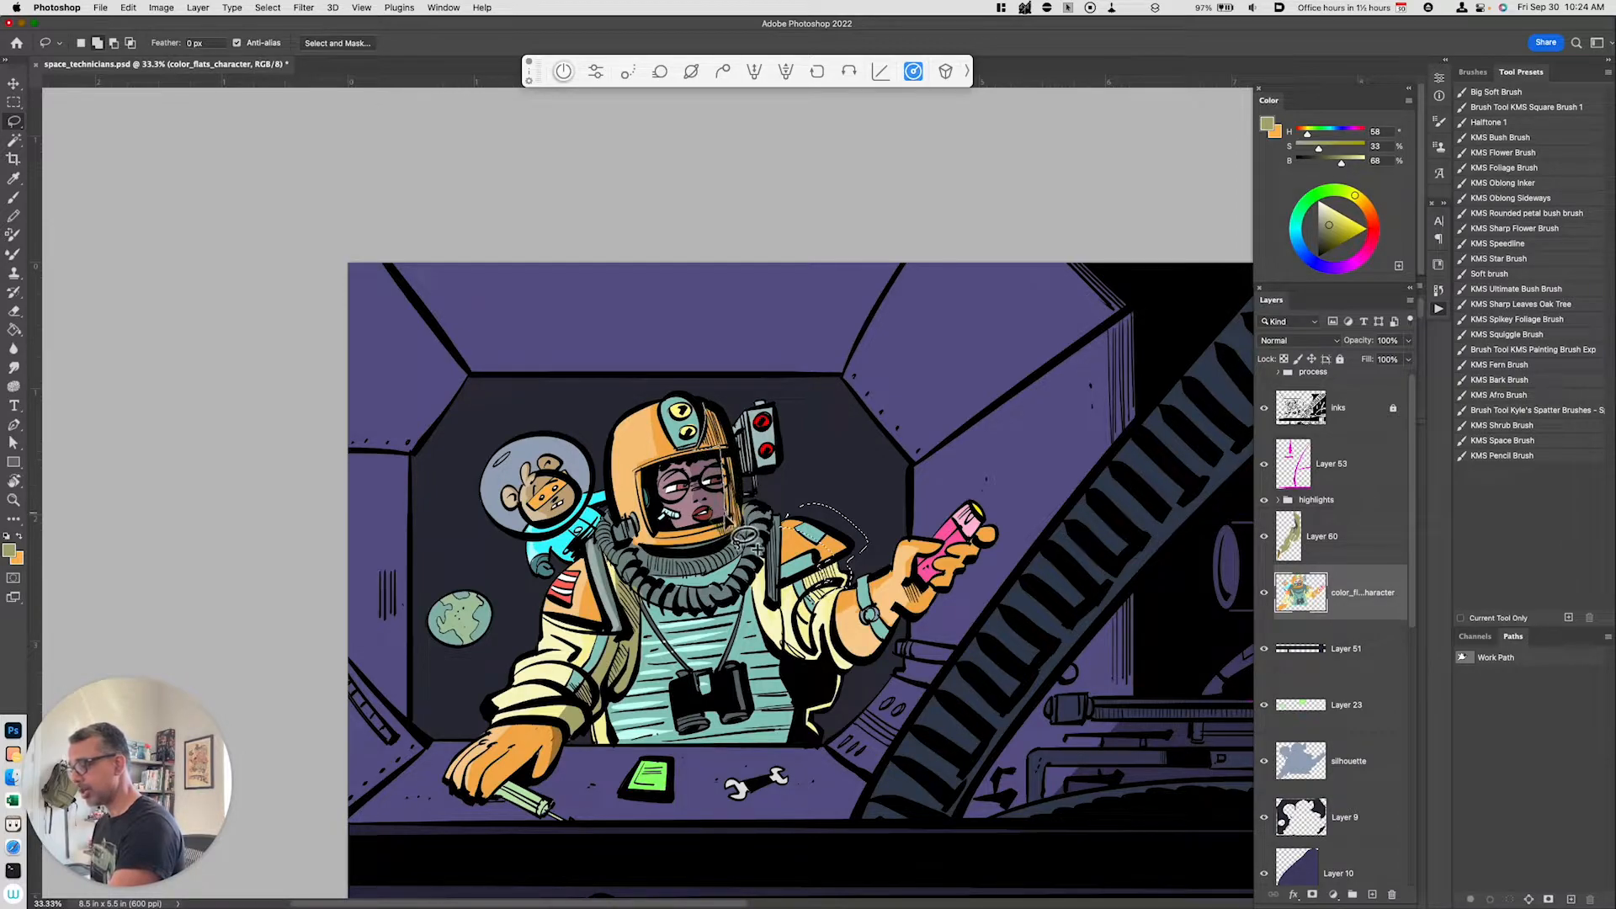
mouse_move(713, 393)
left_mouse_down()
mouse_move(762, 446)
mouse_move(779, 498)
mouse_move(743, 491)
mouse_move(739, 414)
left_mouse_up()
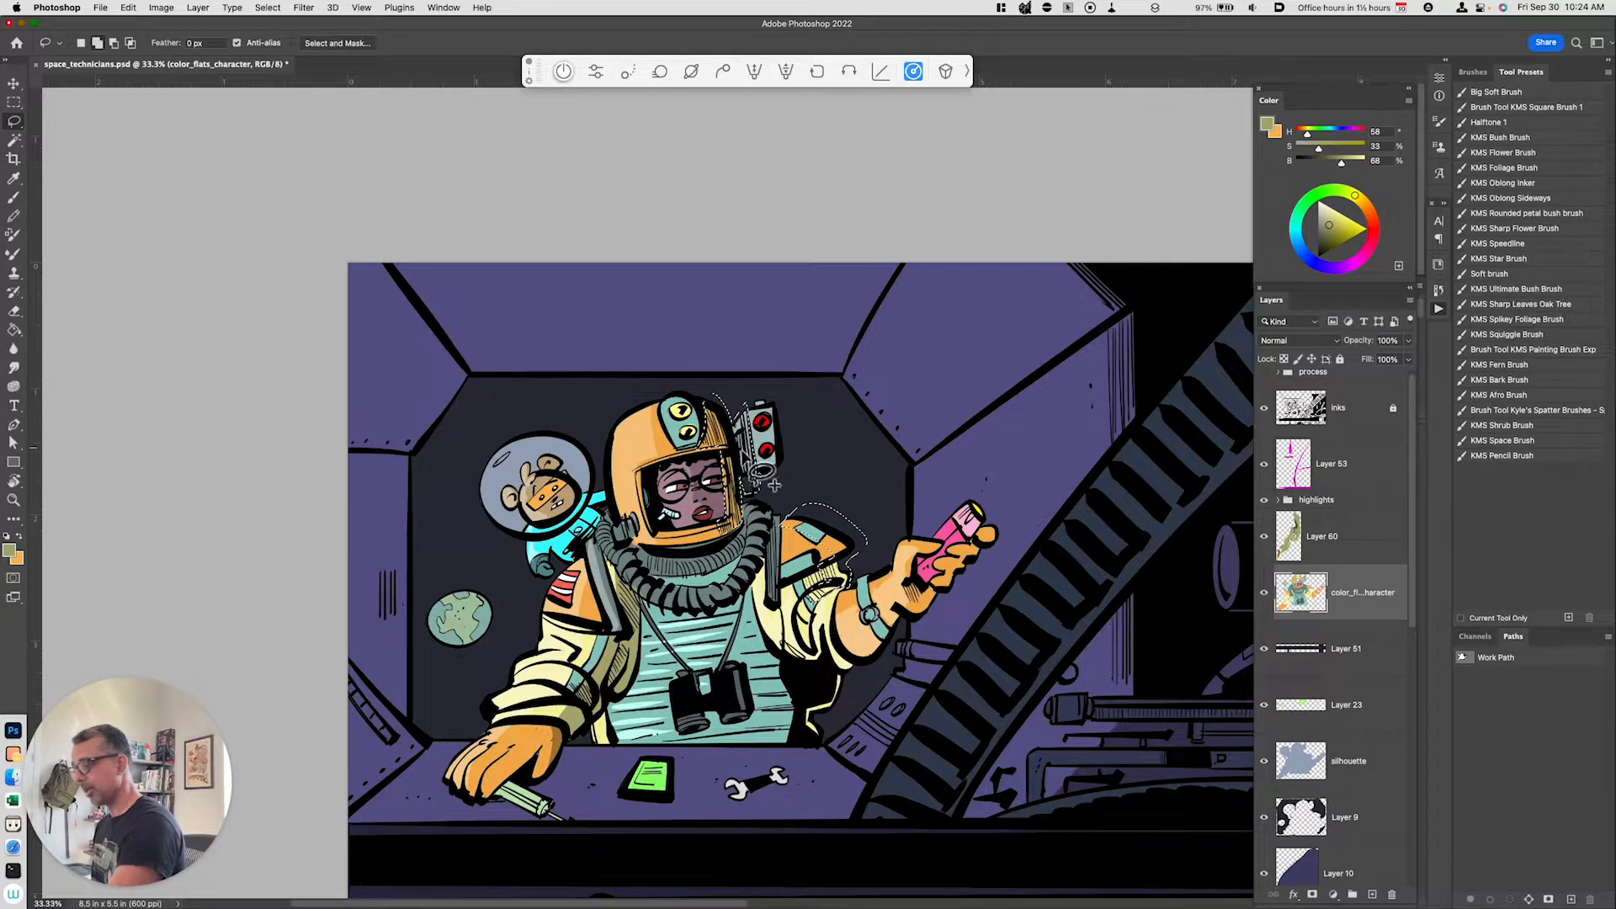
key("super+j")
key("super+u")
left_click_drag(1145, 741, 1136, 743)
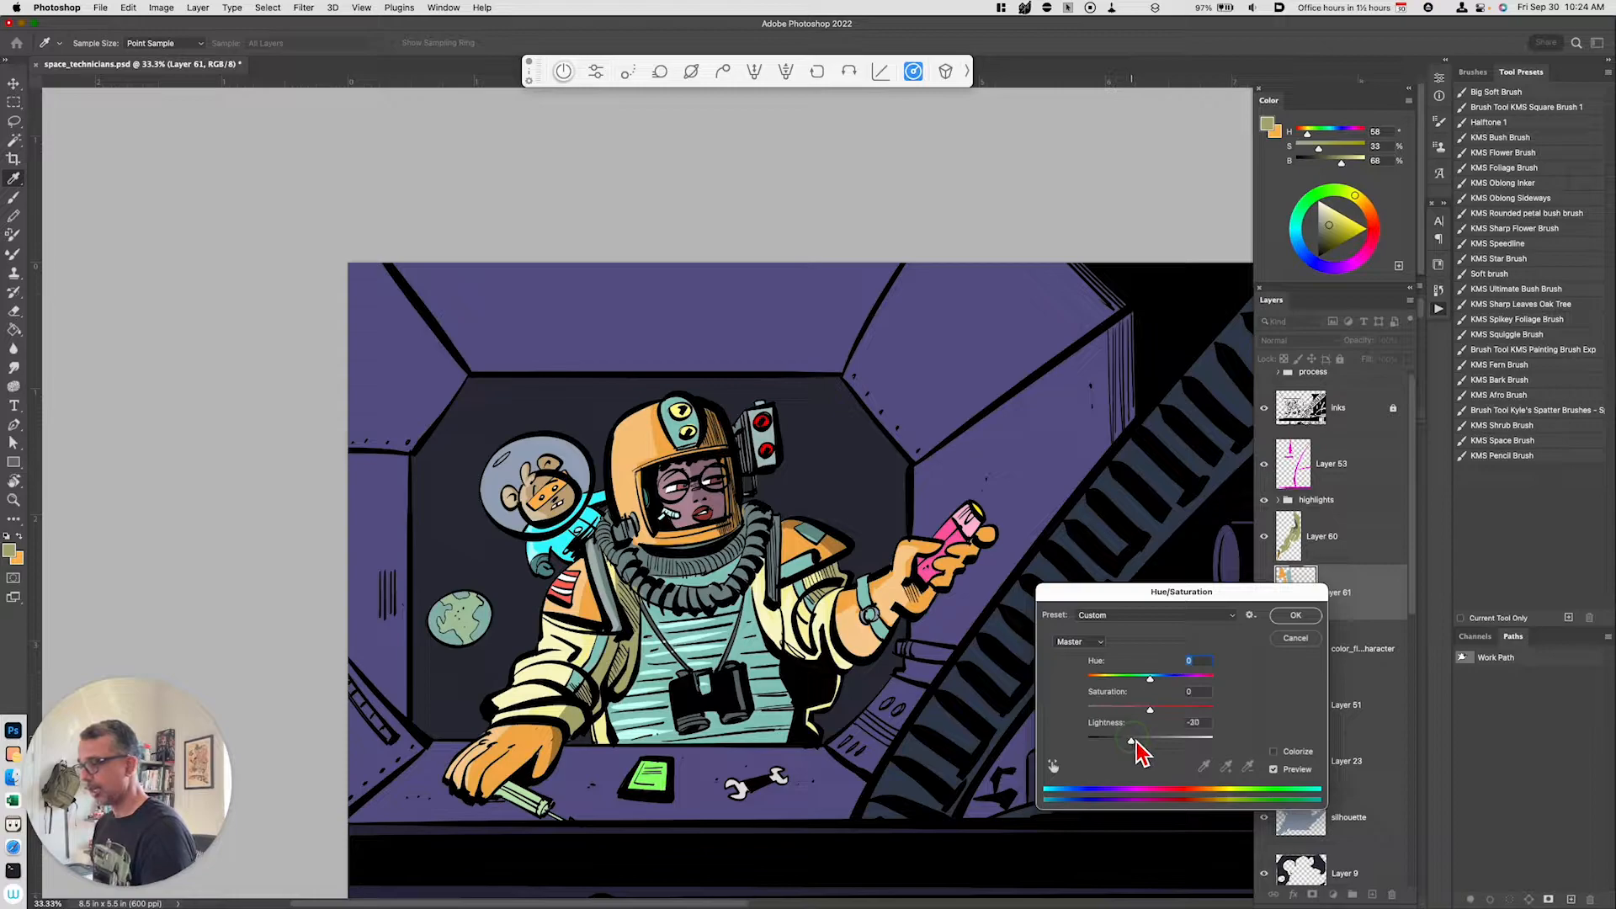
left_click(1295, 615)
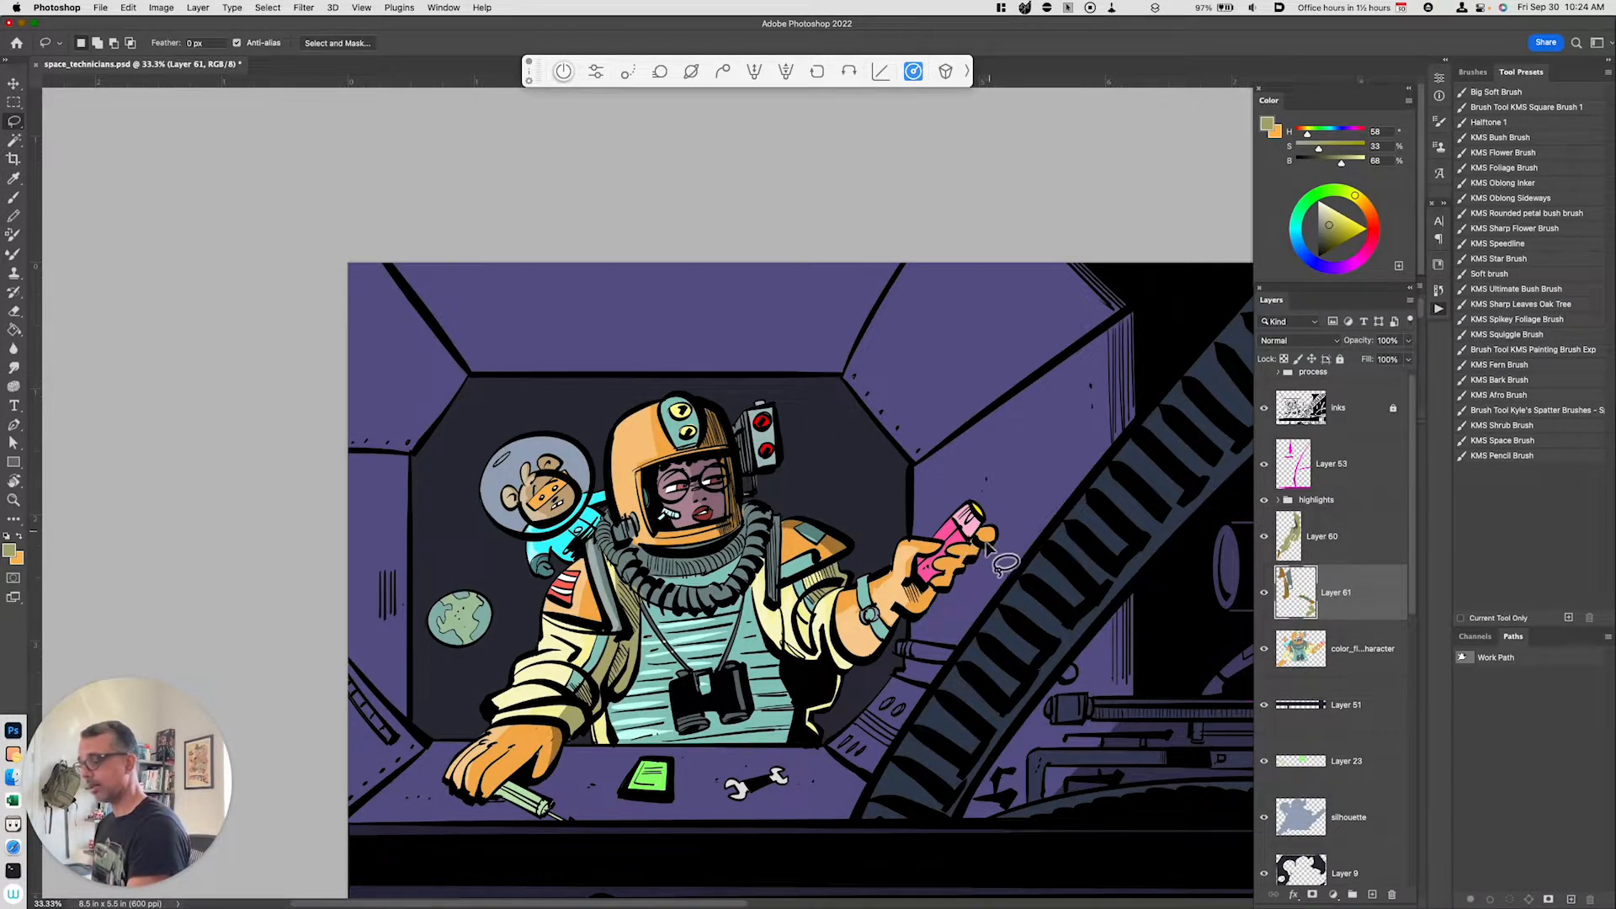
Step: Lasso the right wrist on the color flats, copy it to a new layer, darken it with Hue/Saturation, and sample the glove orange
key("shift")
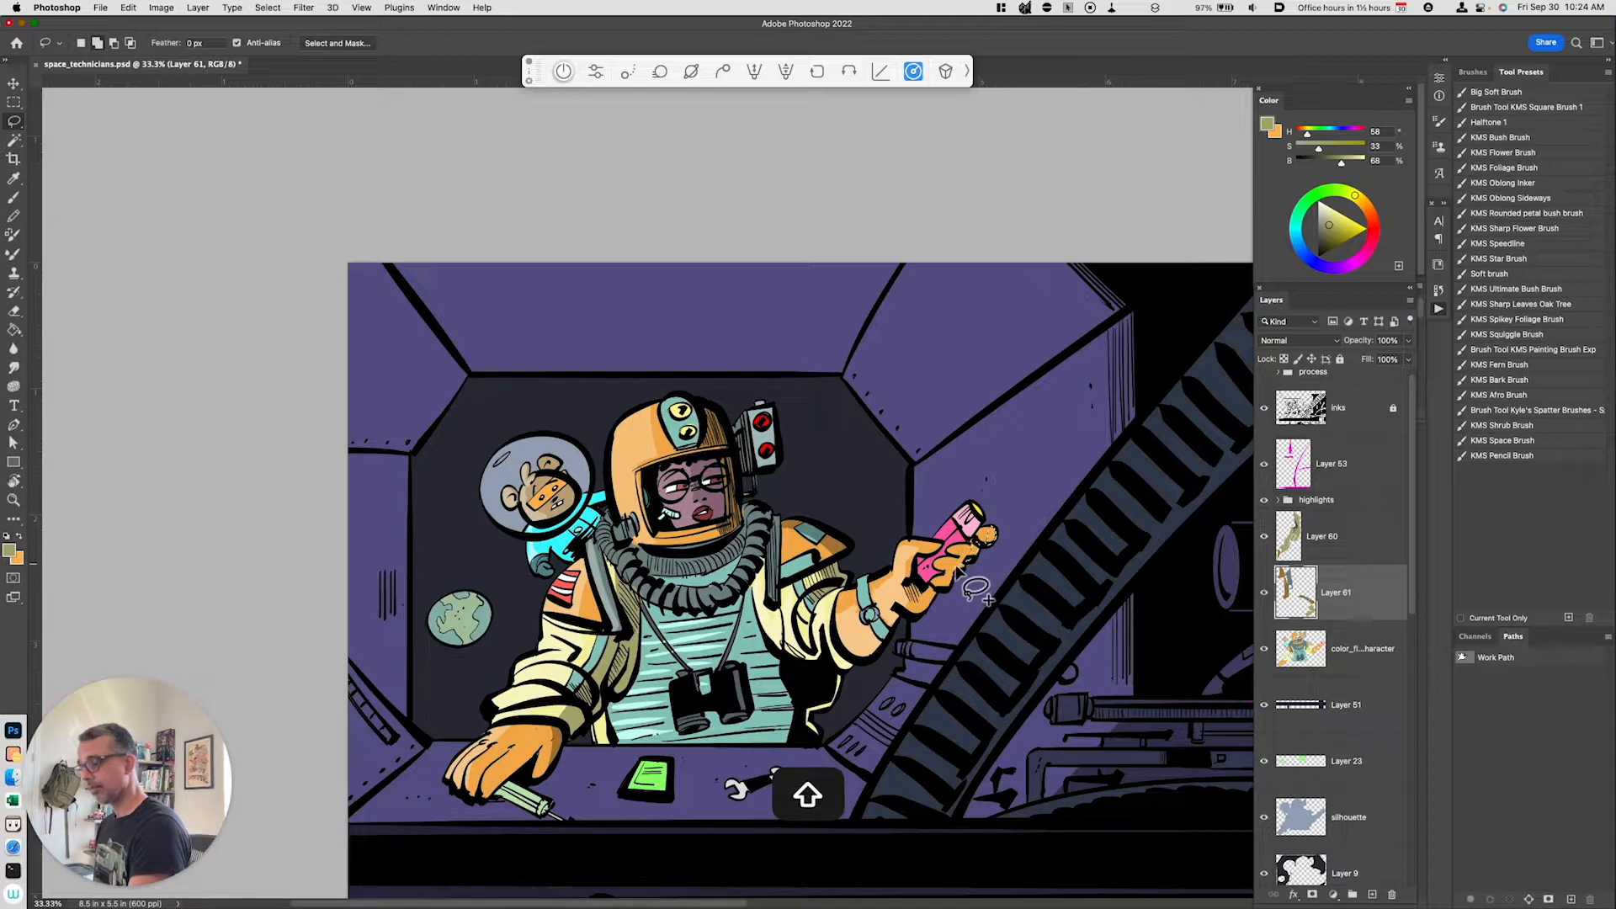
mouse_move(954, 579)
left_mouse_down()
mouse_move(912, 616)
mouse_move(926, 599)
left_mouse_up()
key("cmd+j")
key("cmd+u")
left_click_drag(1150, 738, 1135, 744)
left_click(1294, 616)
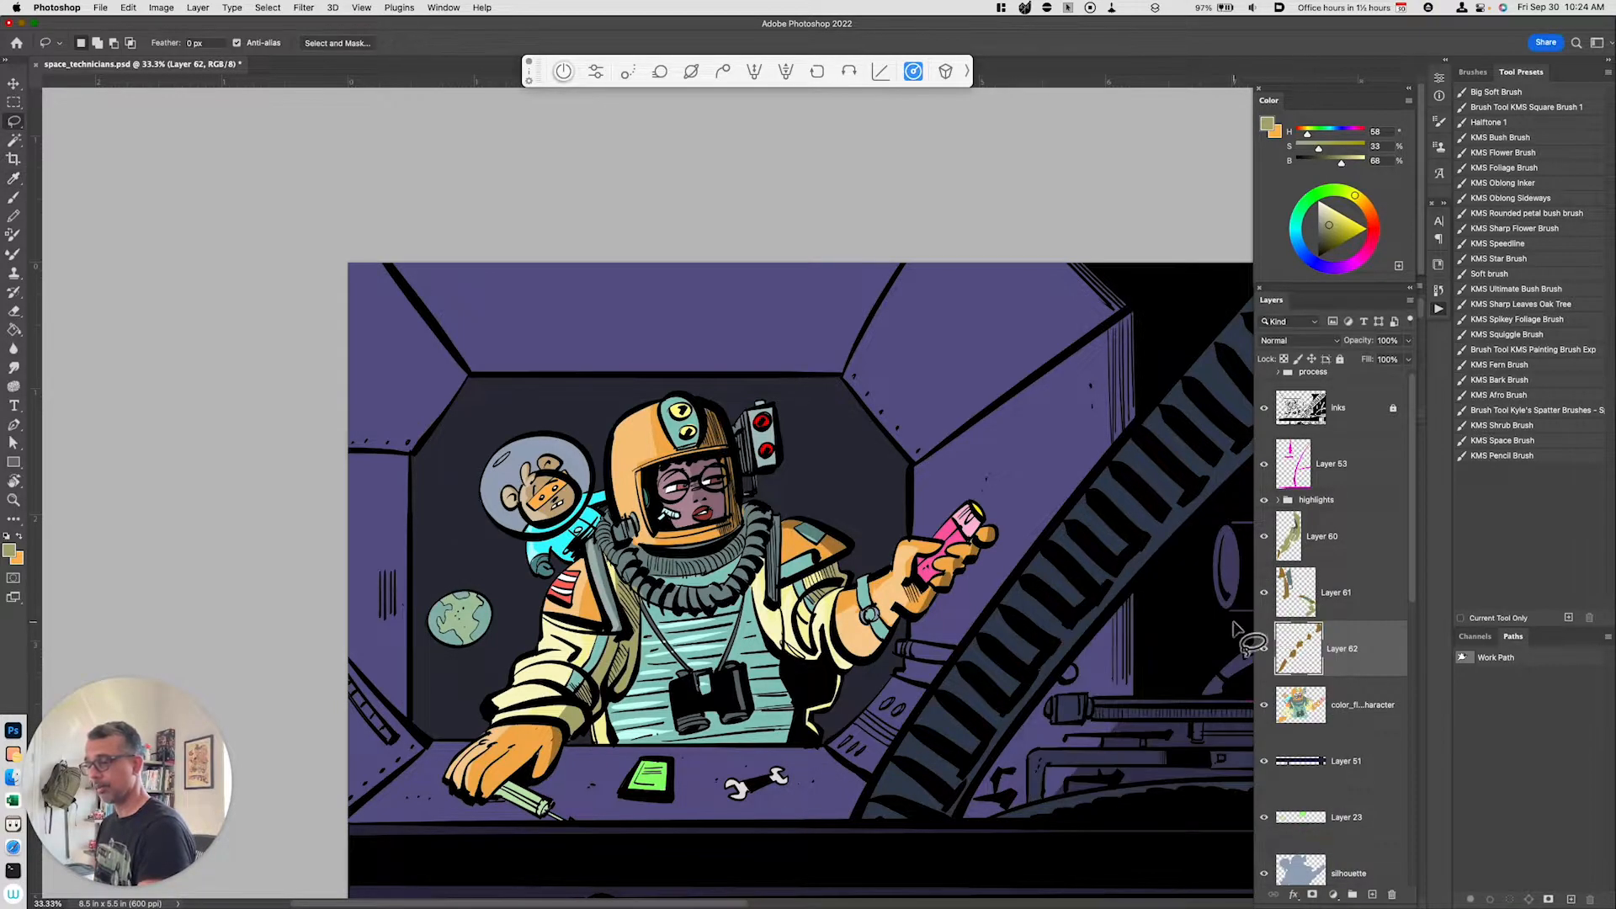
key("b")
left_click(962, 568, "alt")
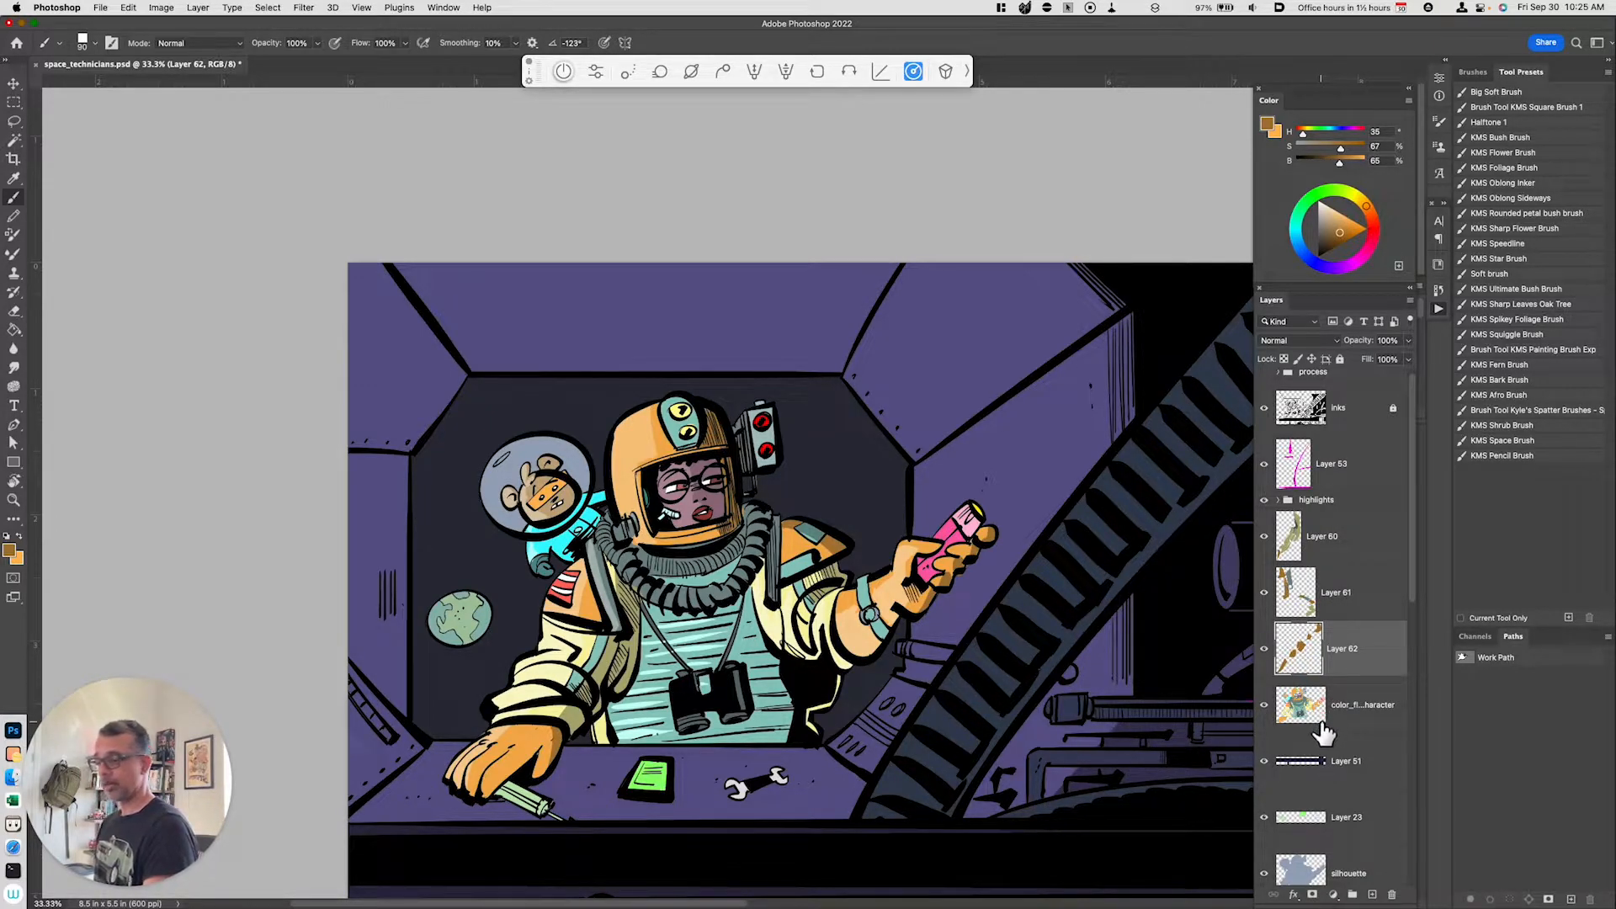
Step: Copy a lassoed cyan backpack area from the color flats to a new layer and set its lightness to -28
left_click(1377, 718)
key("l")
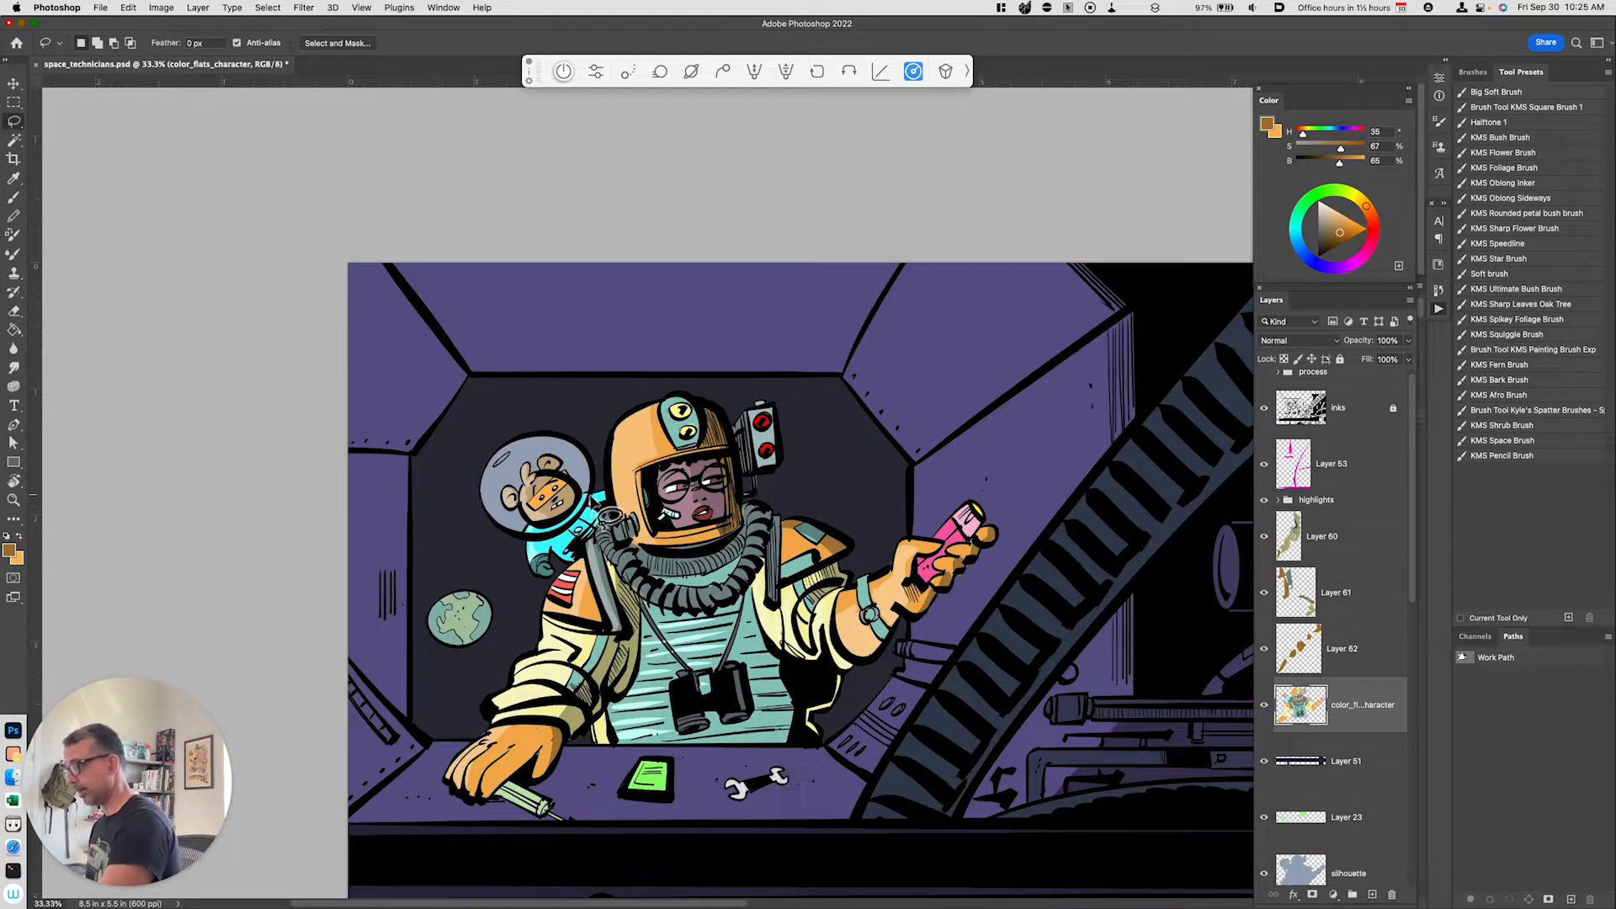
key("shift")
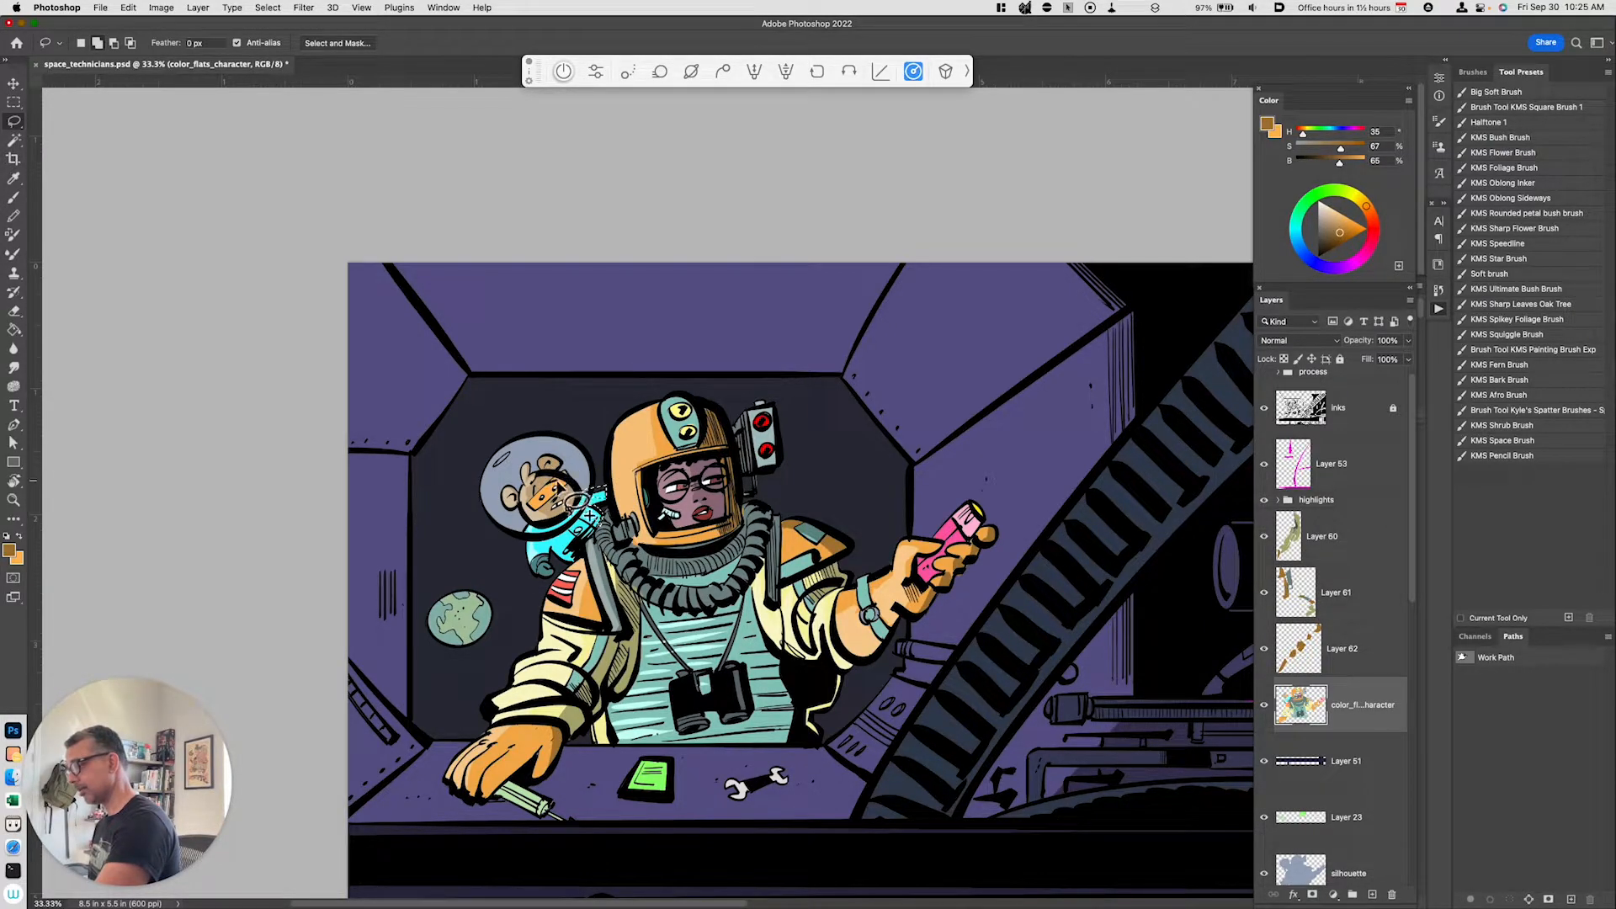
key("super+j")
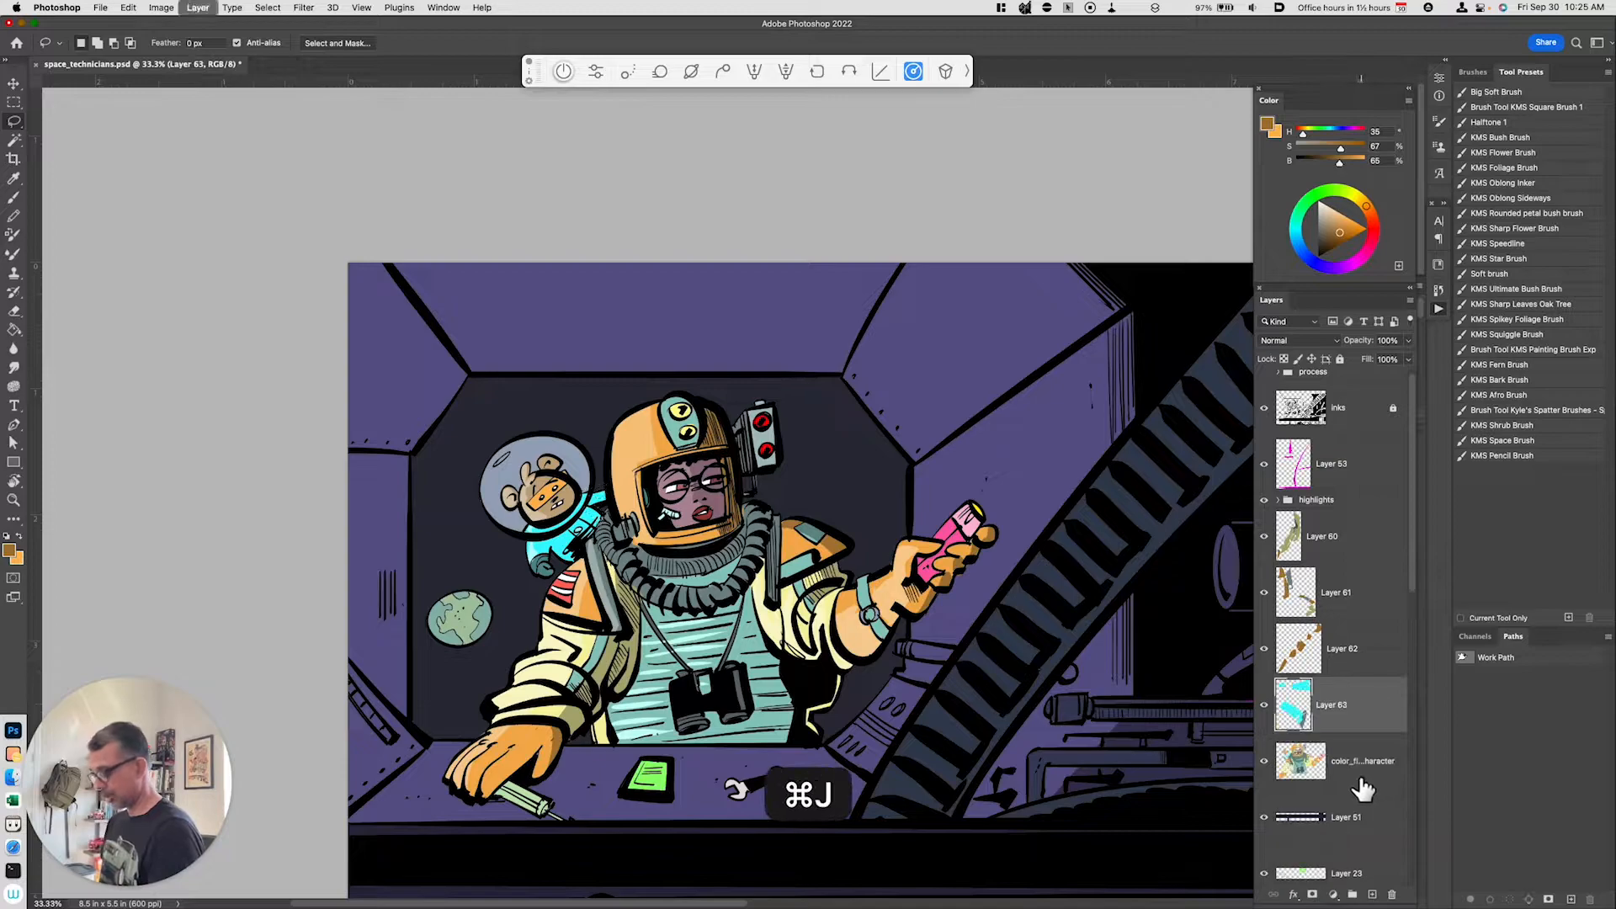
key("super+u")
left_click(1134, 740)
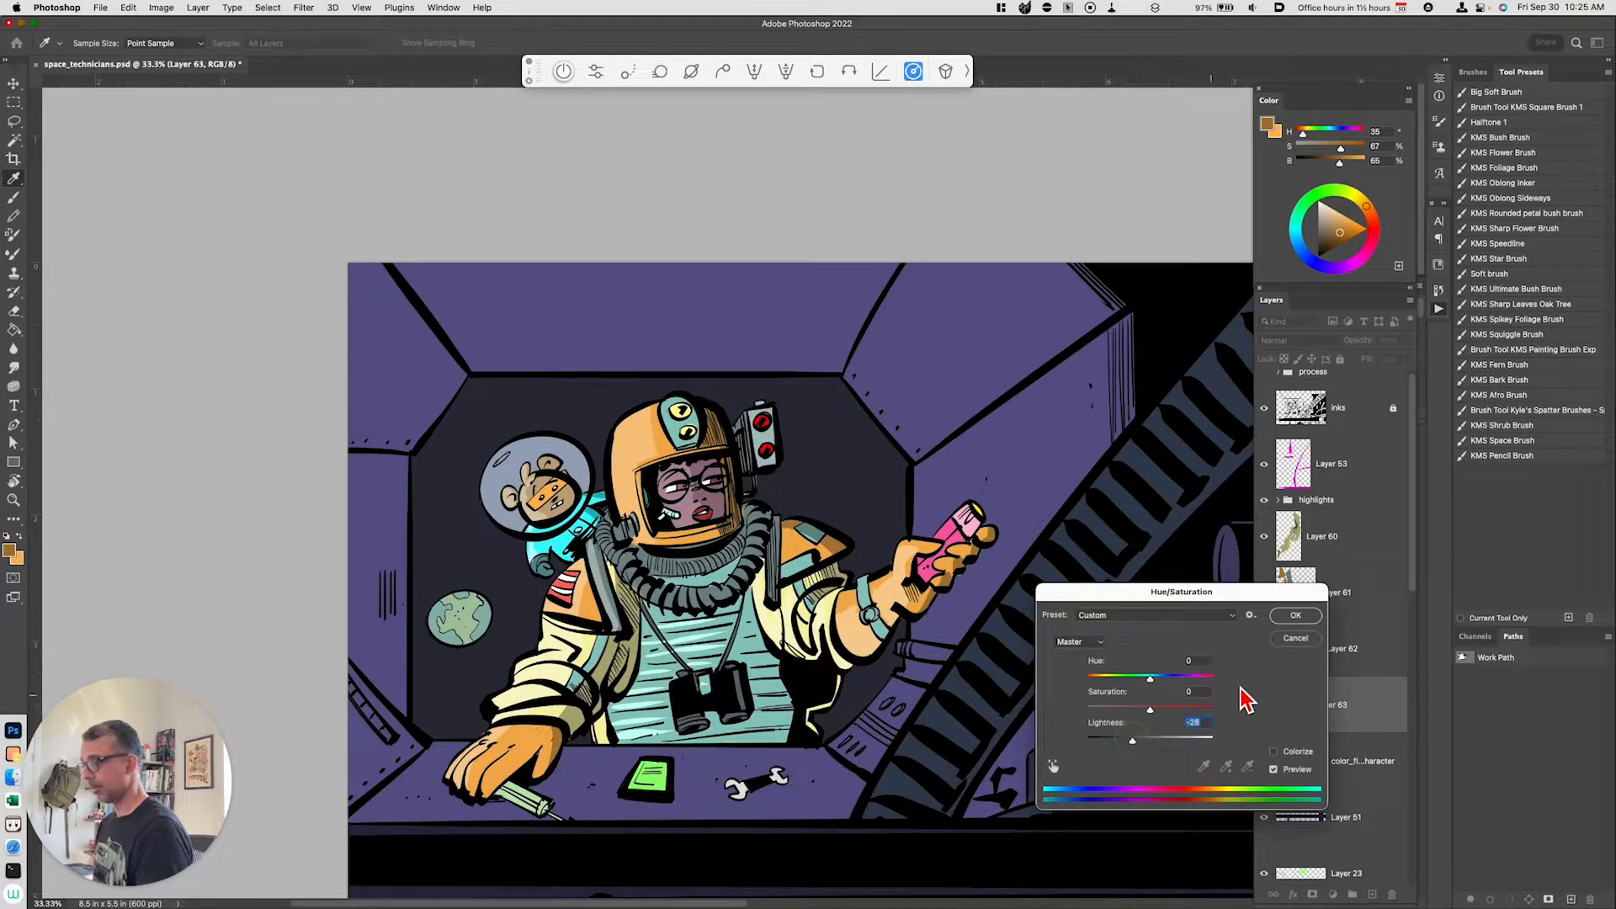
left_click(1295, 616)
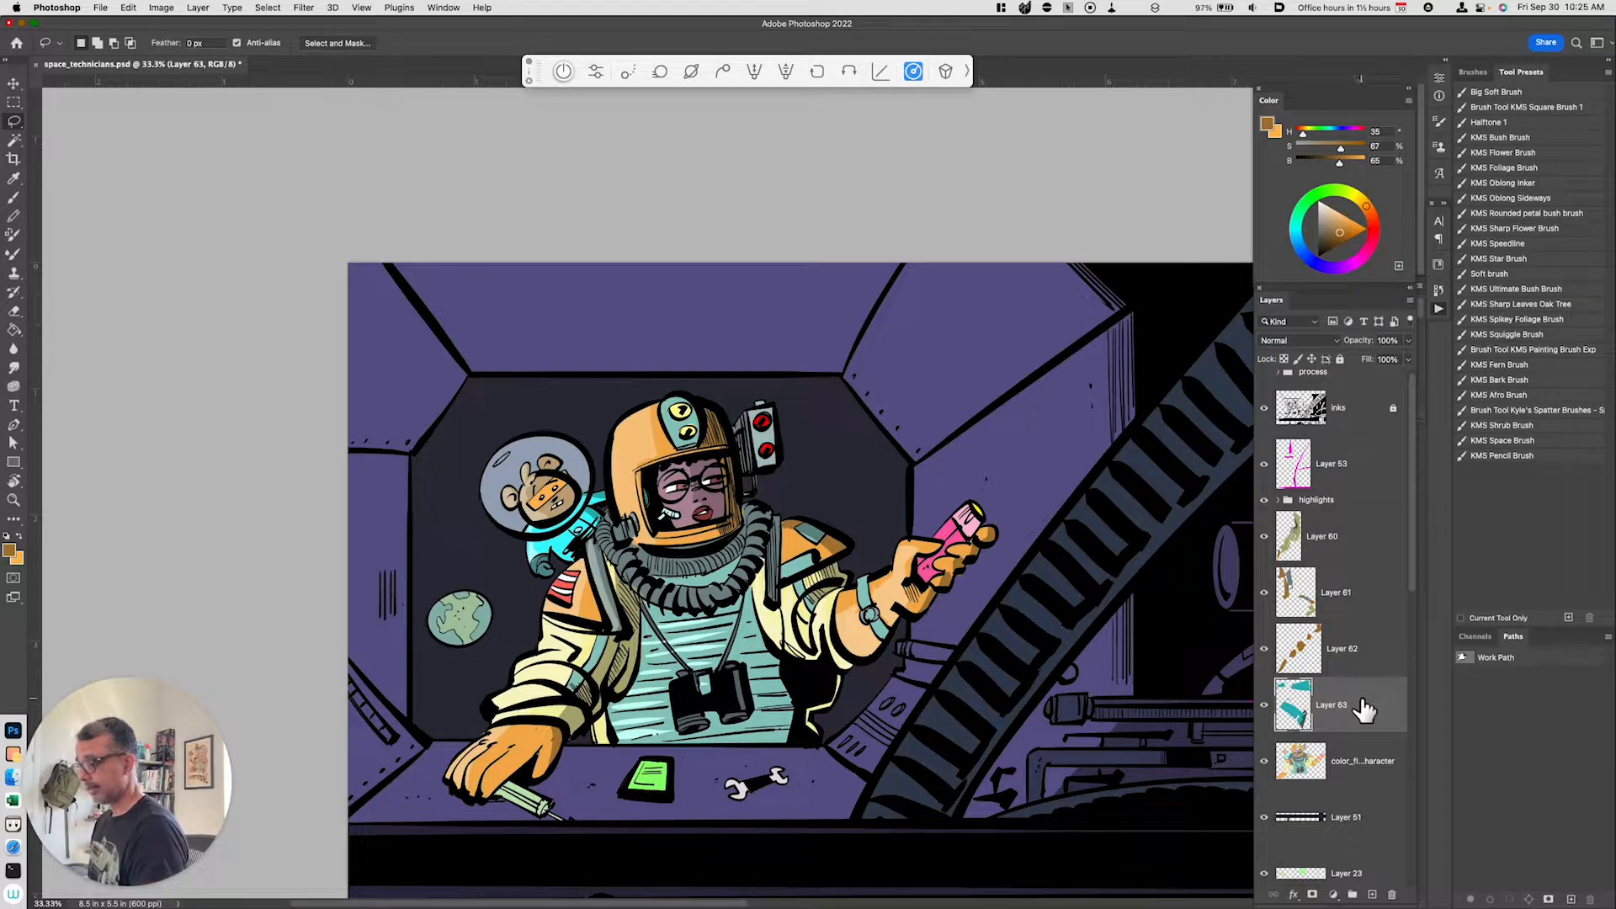
Step: Copy the selected area of the color flats to a new layer and set its lightness to -35
key("super+minus")
key("super+equal")
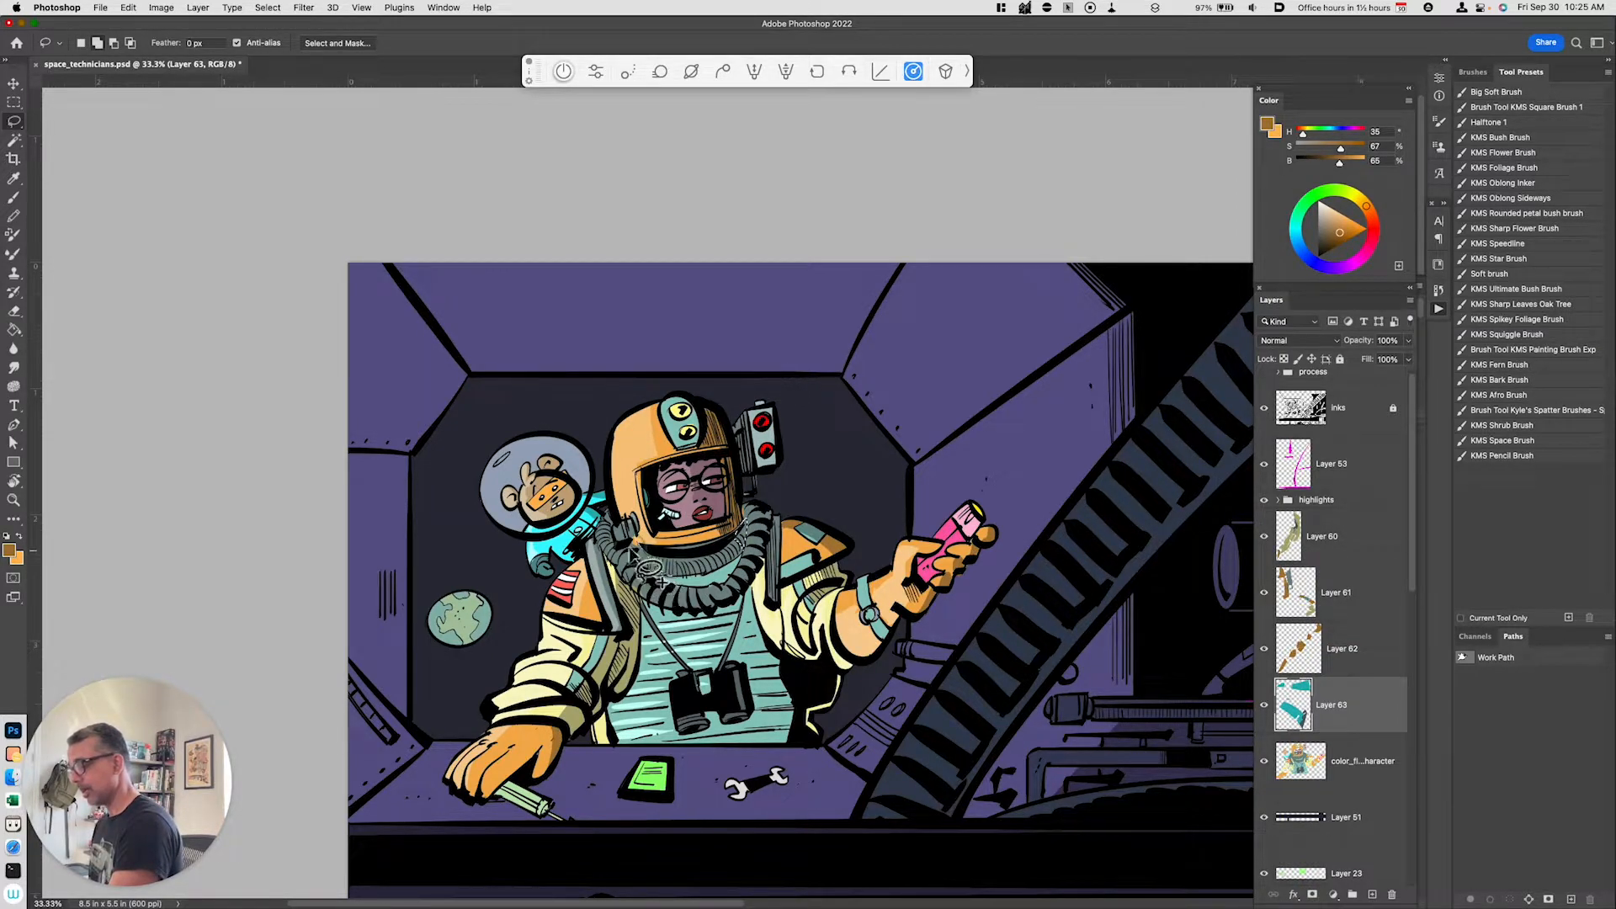
left_click(1338, 761)
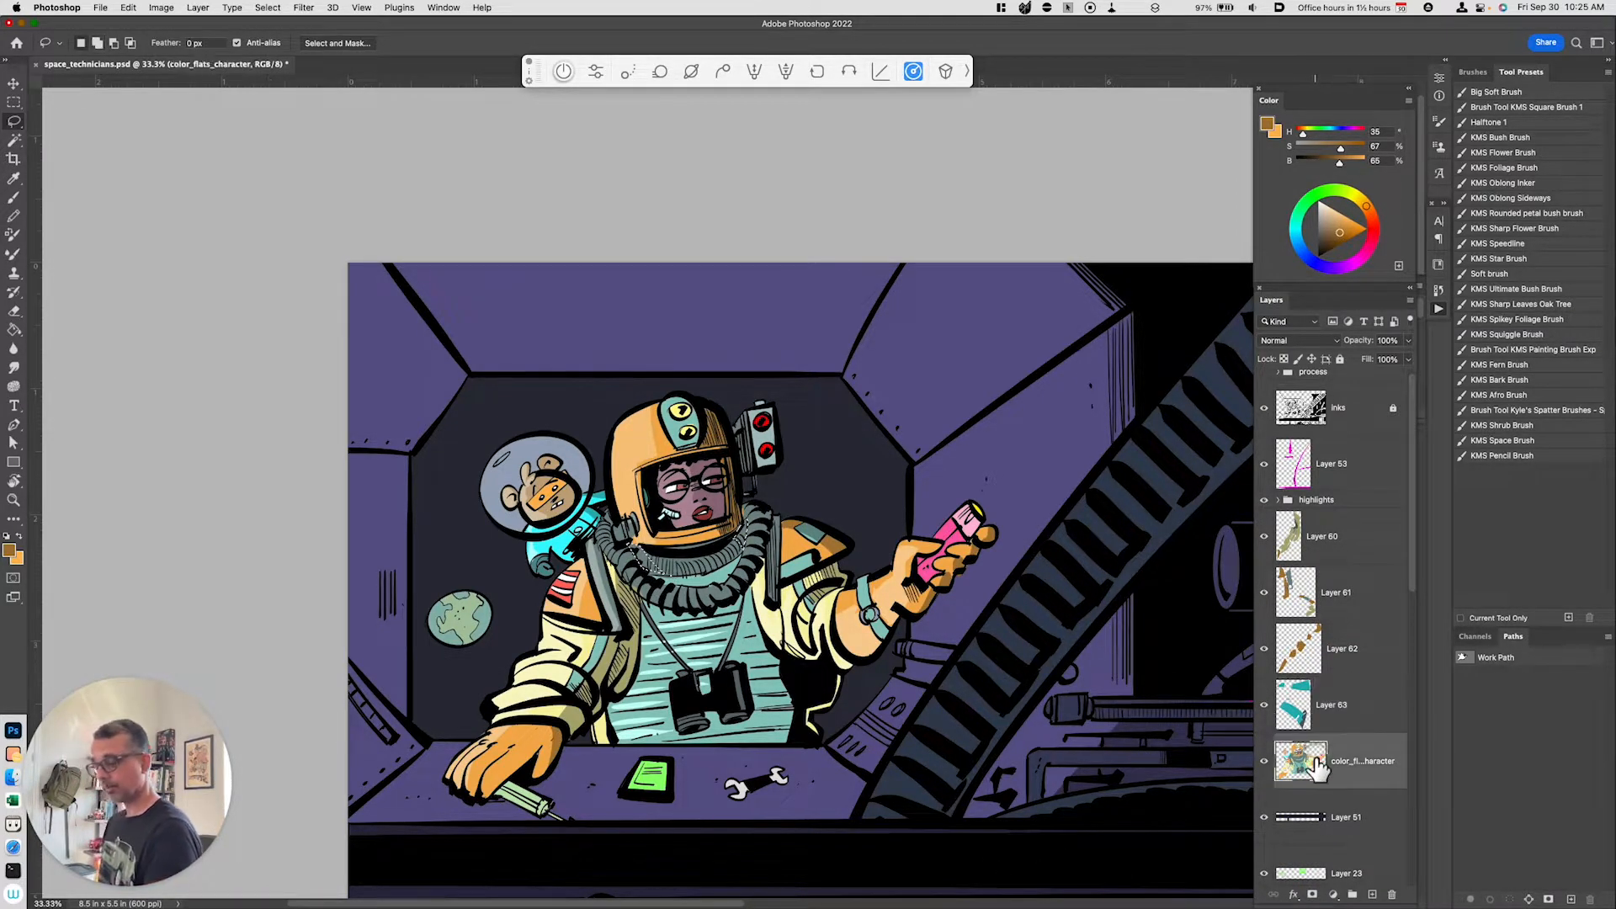
key("super+j")
key("super+u")
left_click(1134, 741)
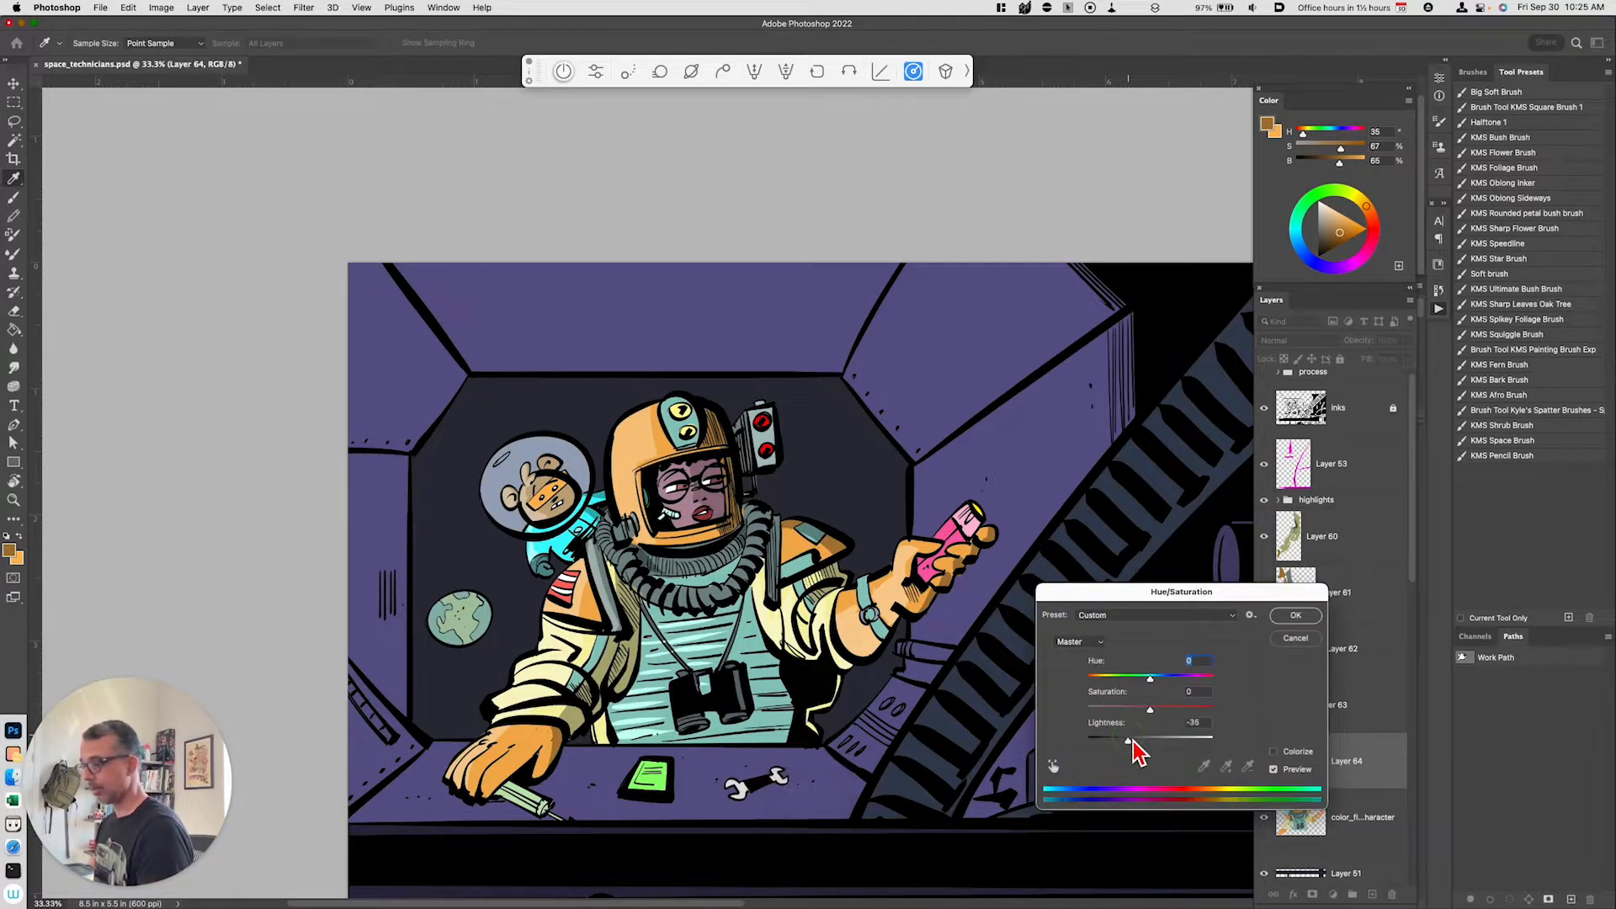
left_click(1296, 615)
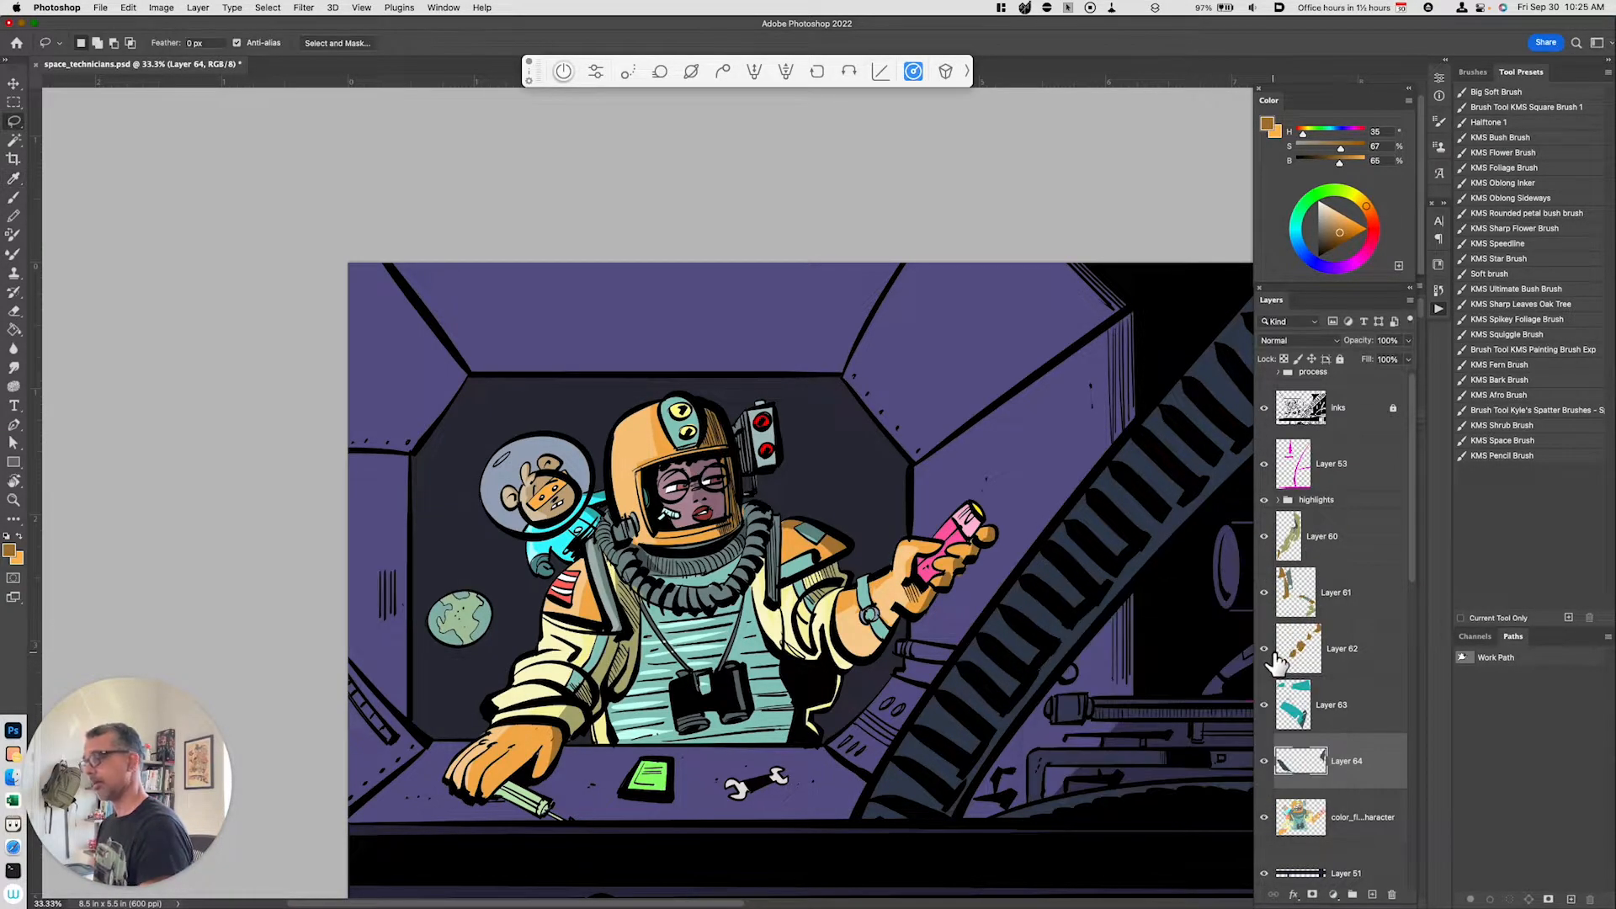
Step: Sample a dark grey-teal from the suit's neck area as the brush color
key("b")
key("i")
left_click(651, 557)
key("b")
left_click_drag(654, 572, 677, 574)
mouse_move(614, 522)
left_mouse_down()
mouse_move(616, 547)
mouse_move(705, 599)
left_mouse_up()
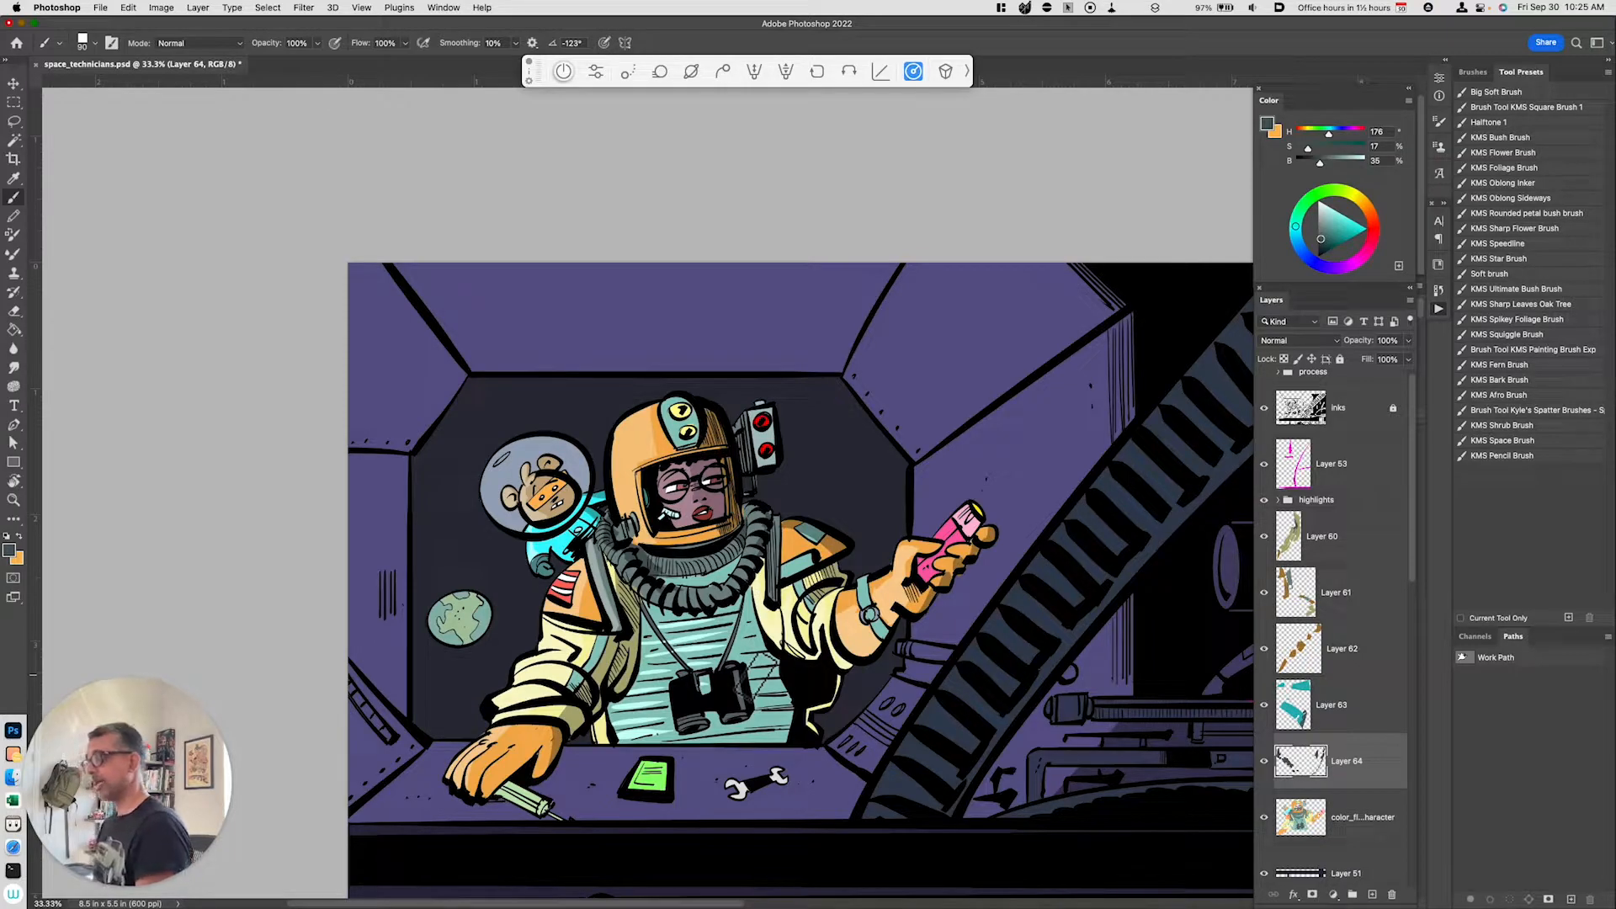
Step: Group the layers from Layer 60 to Layer 64 and name the group shading
left_click(1360, 534, "shift")
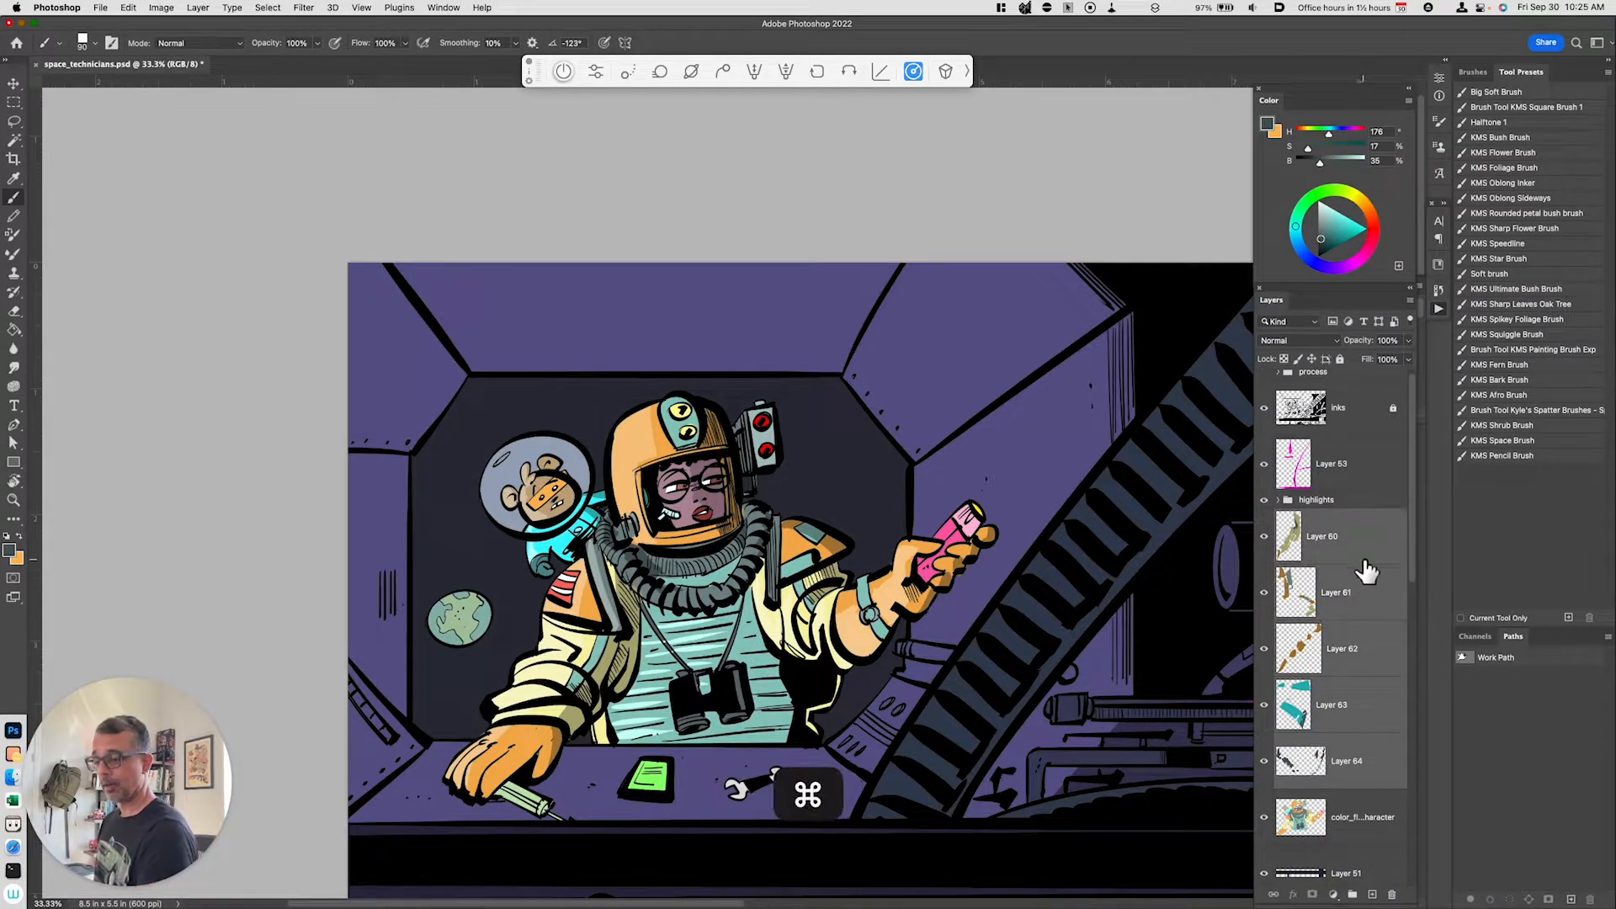
key("cmd+g")
double_click(1310, 516)
type("shading")
key("Return")
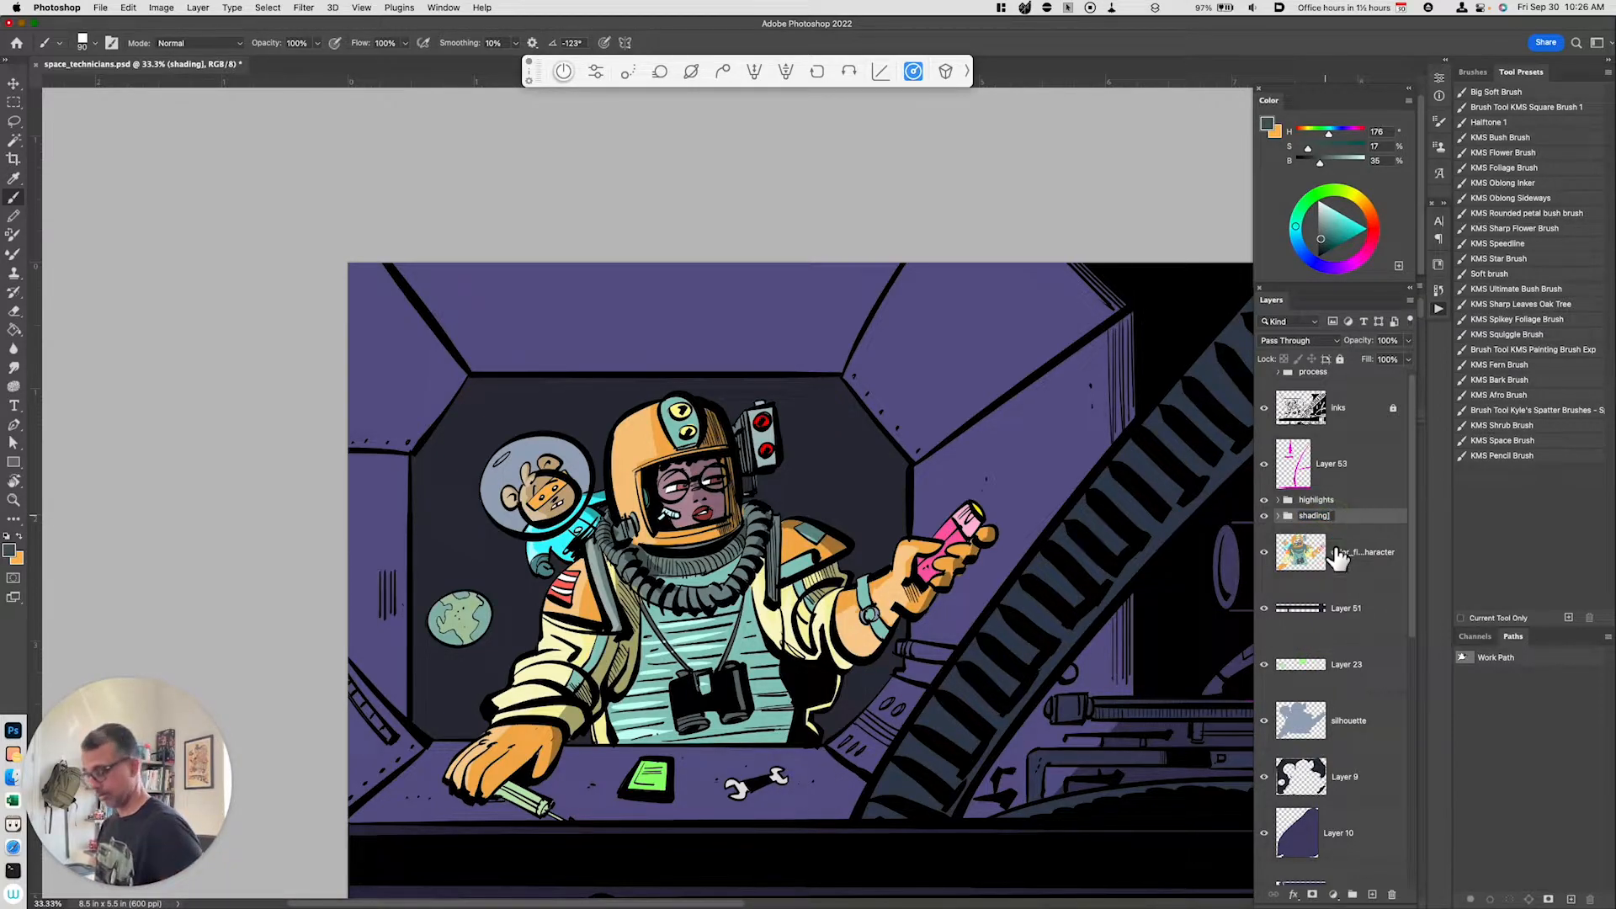
key("Return")
Step: Lasso the torso area under the right arm on the color flats, copy it to a new darkened layer, and move it into the shading group
left_click_drag(877, 737, 882, 714)
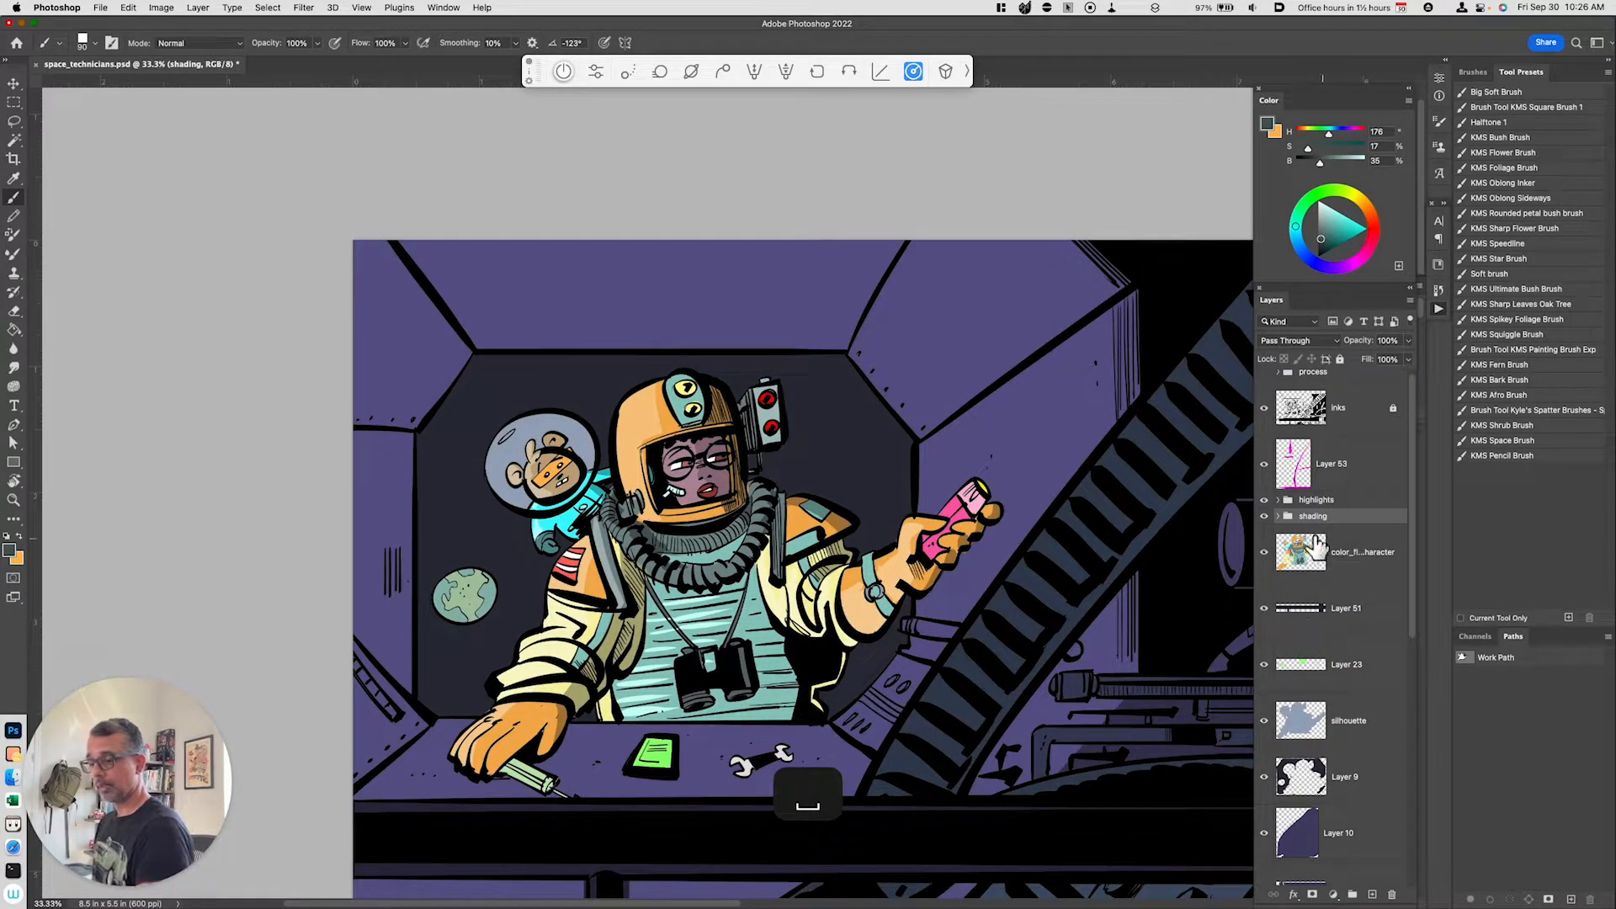
left_click(1279, 517)
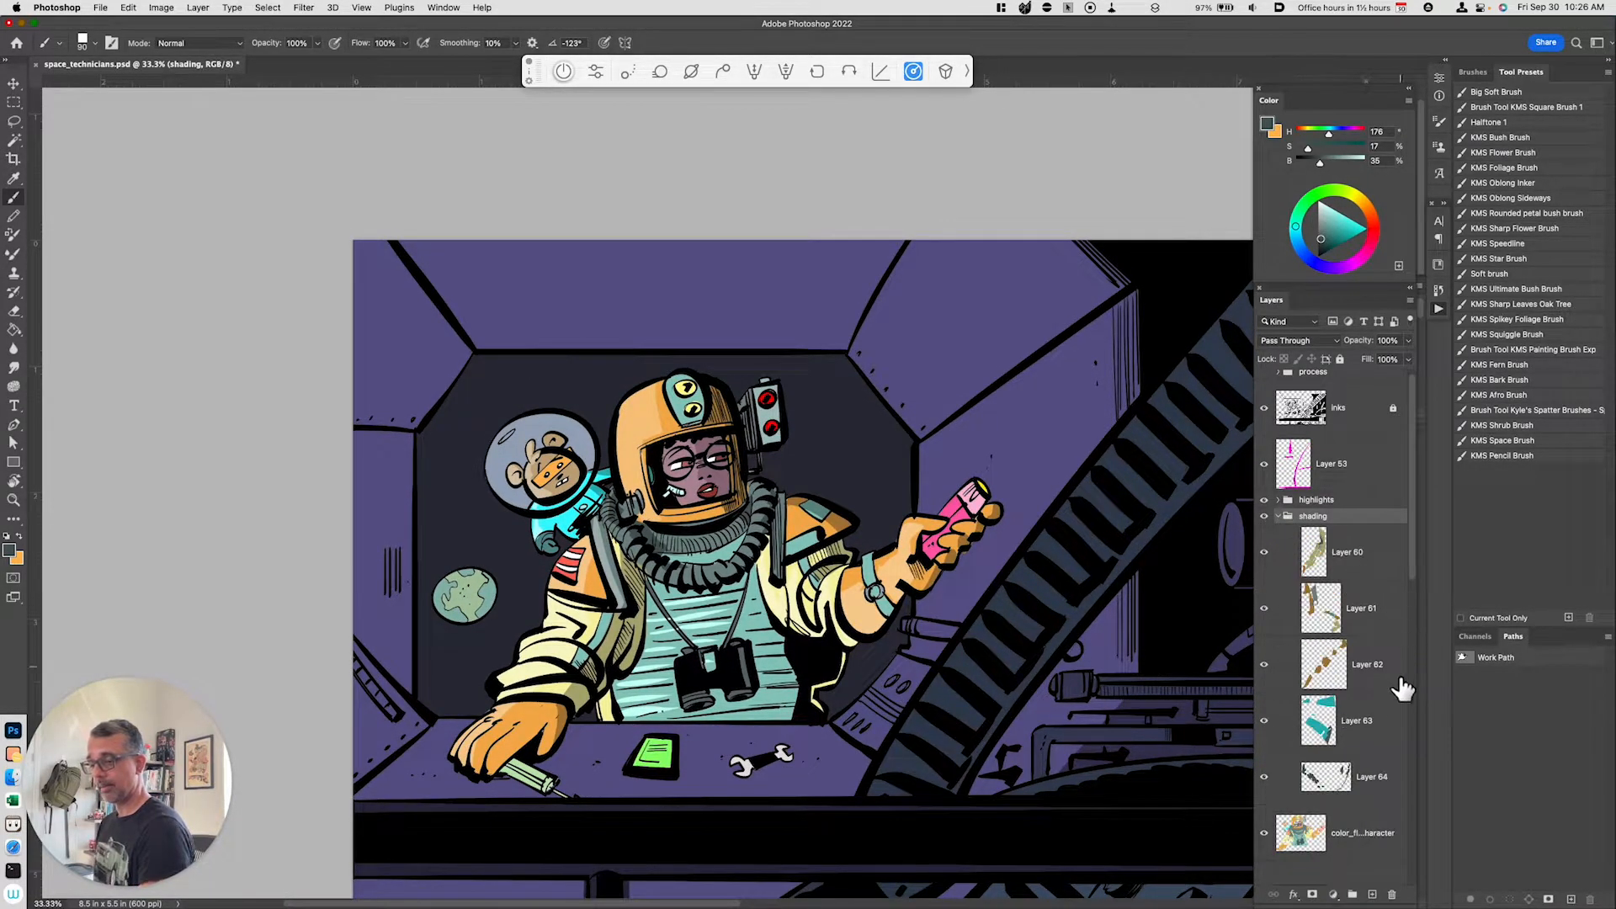
left_click(1347, 837)
key("l")
mouse_move(839, 648)
left_mouse_down()
mouse_move(846, 723)
mouse_move(802, 699)
mouse_move(835, 653)
left_mouse_up()
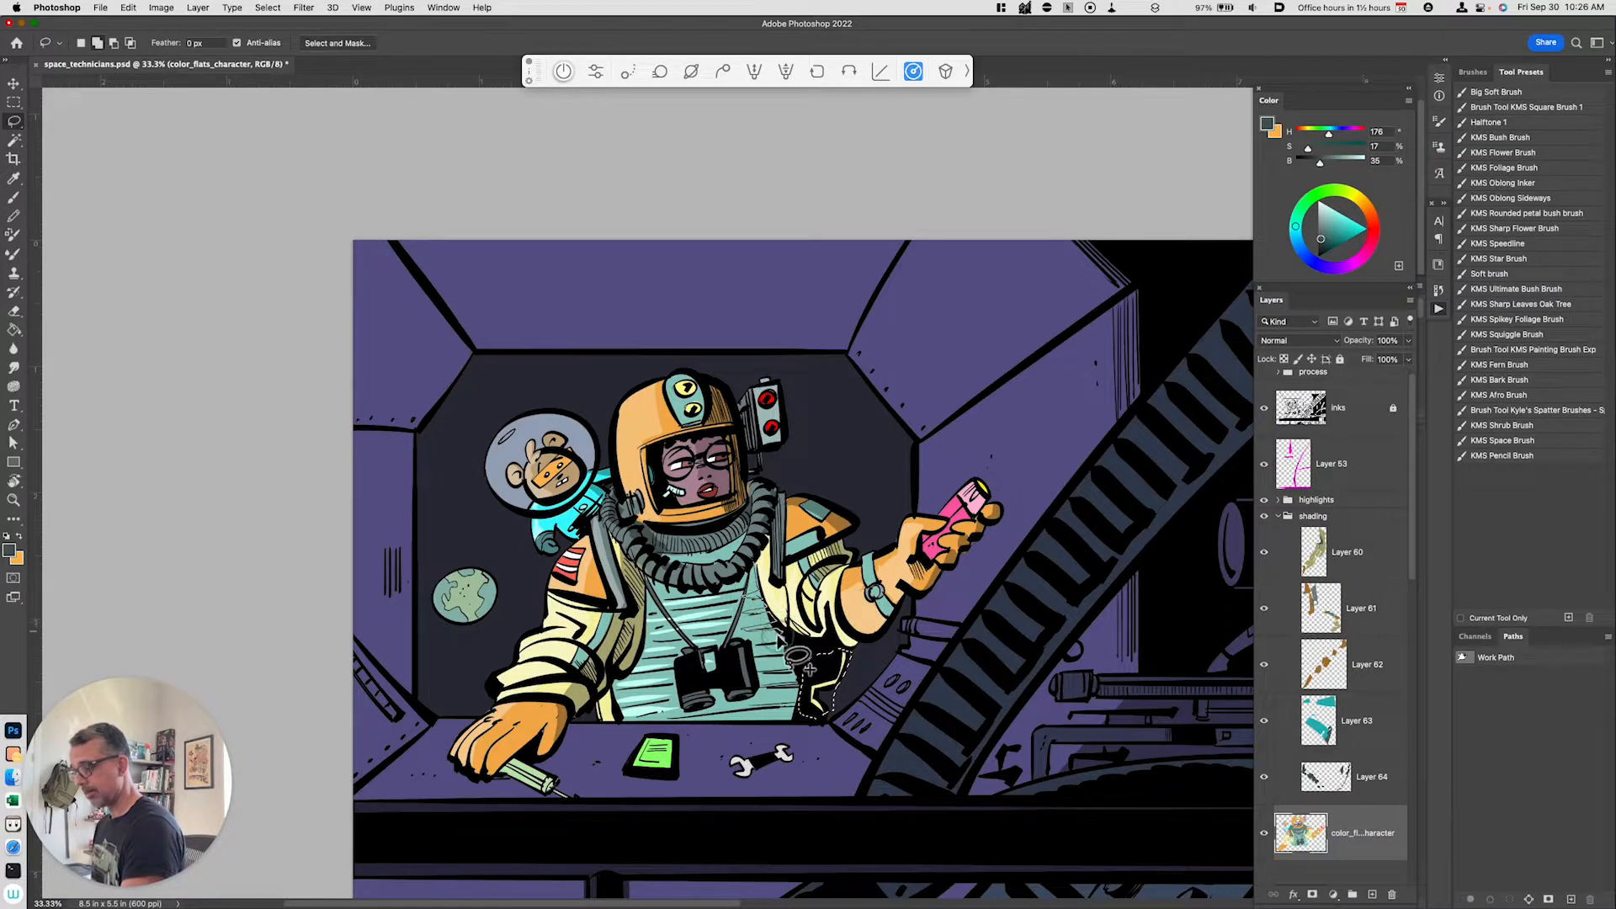
mouse_move(791, 658)
left_mouse_down()
mouse_move(794, 722)
mouse_move(820, 660)
left_mouse_up()
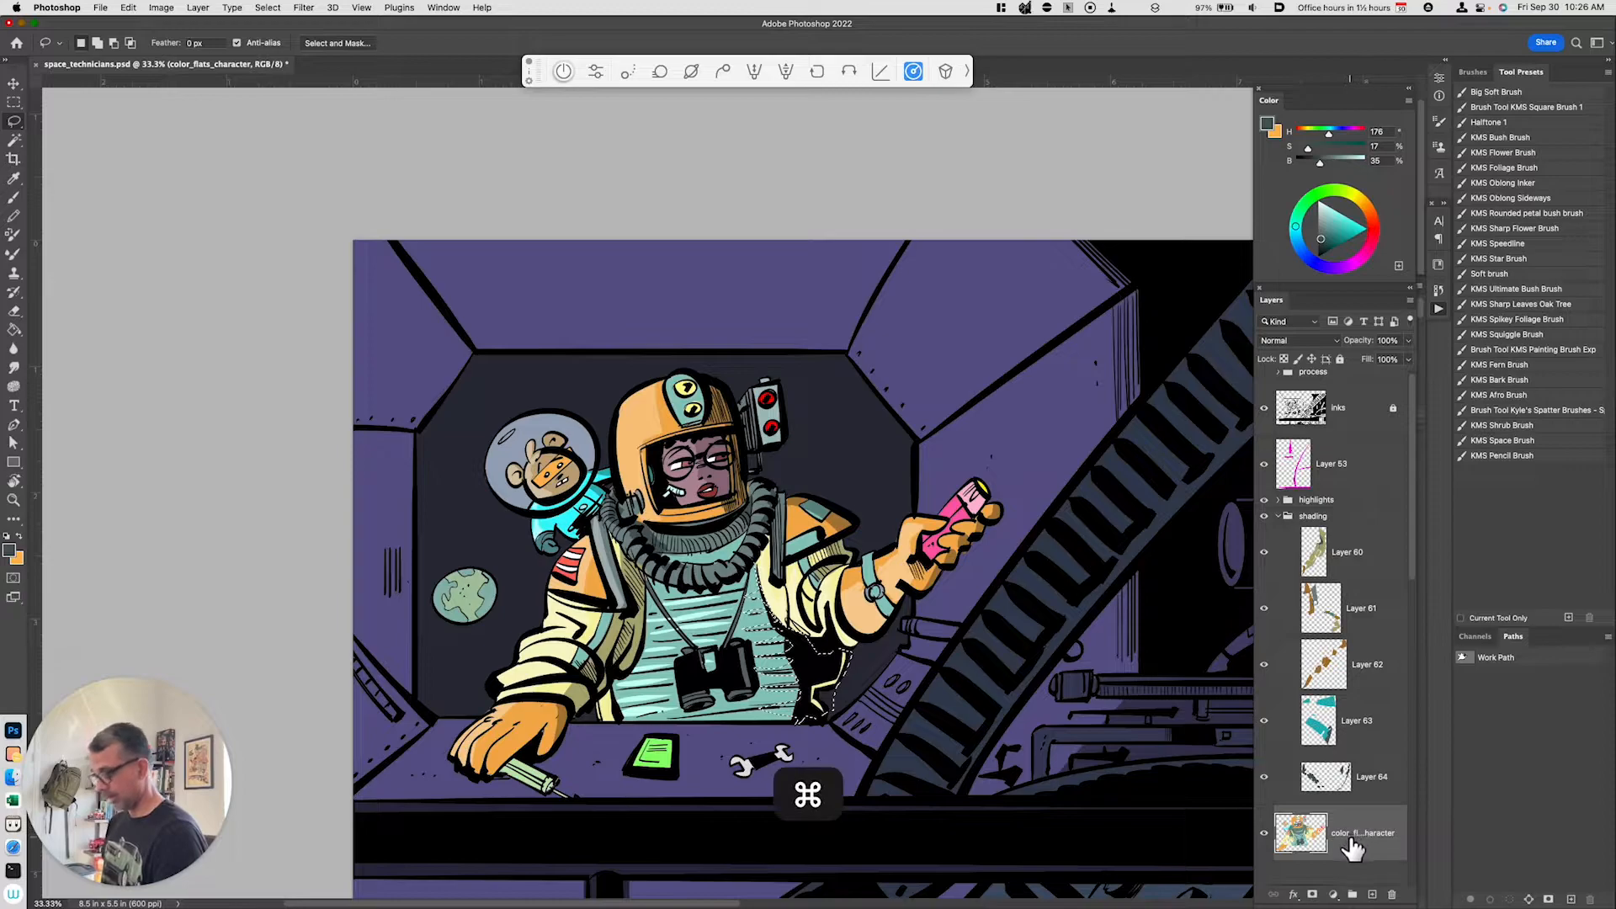
key("ctrl+j")
key("ctrl+u")
left_click_drag(1152, 751, 1135, 746)
left_click(1312, 621)
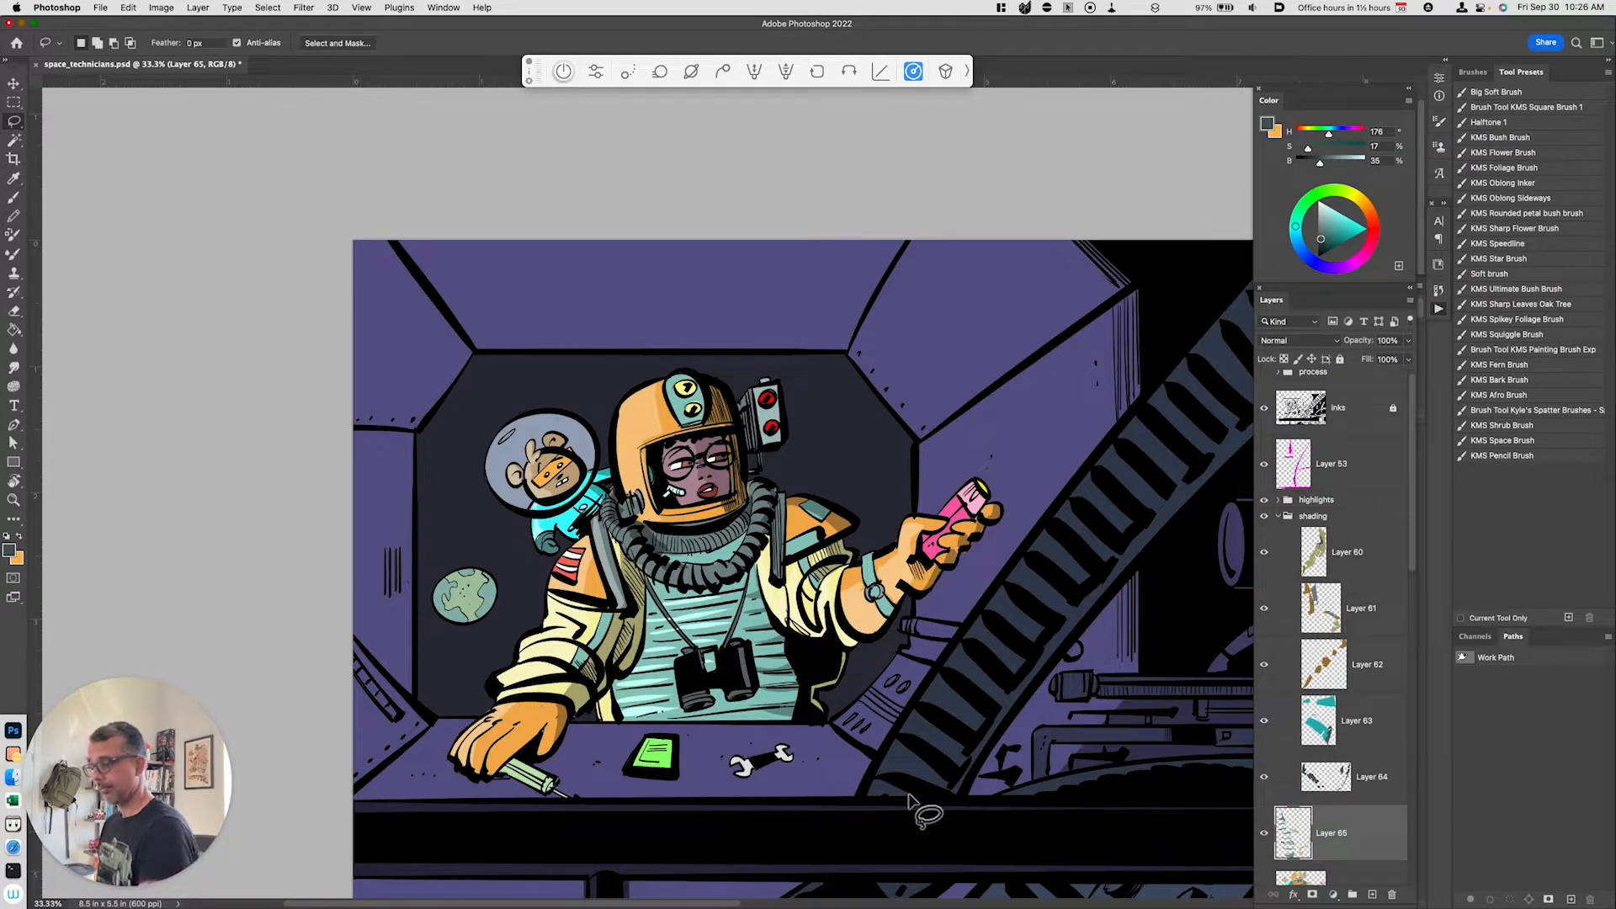
mouse_move(1339, 831)
left_mouse_down()
mouse_move(1356, 775)
mouse_move(1347, 593)
mouse_move(1360, 715)
mouse_move(1351, 553)
left_mouse_up()
left_click(1279, 516)
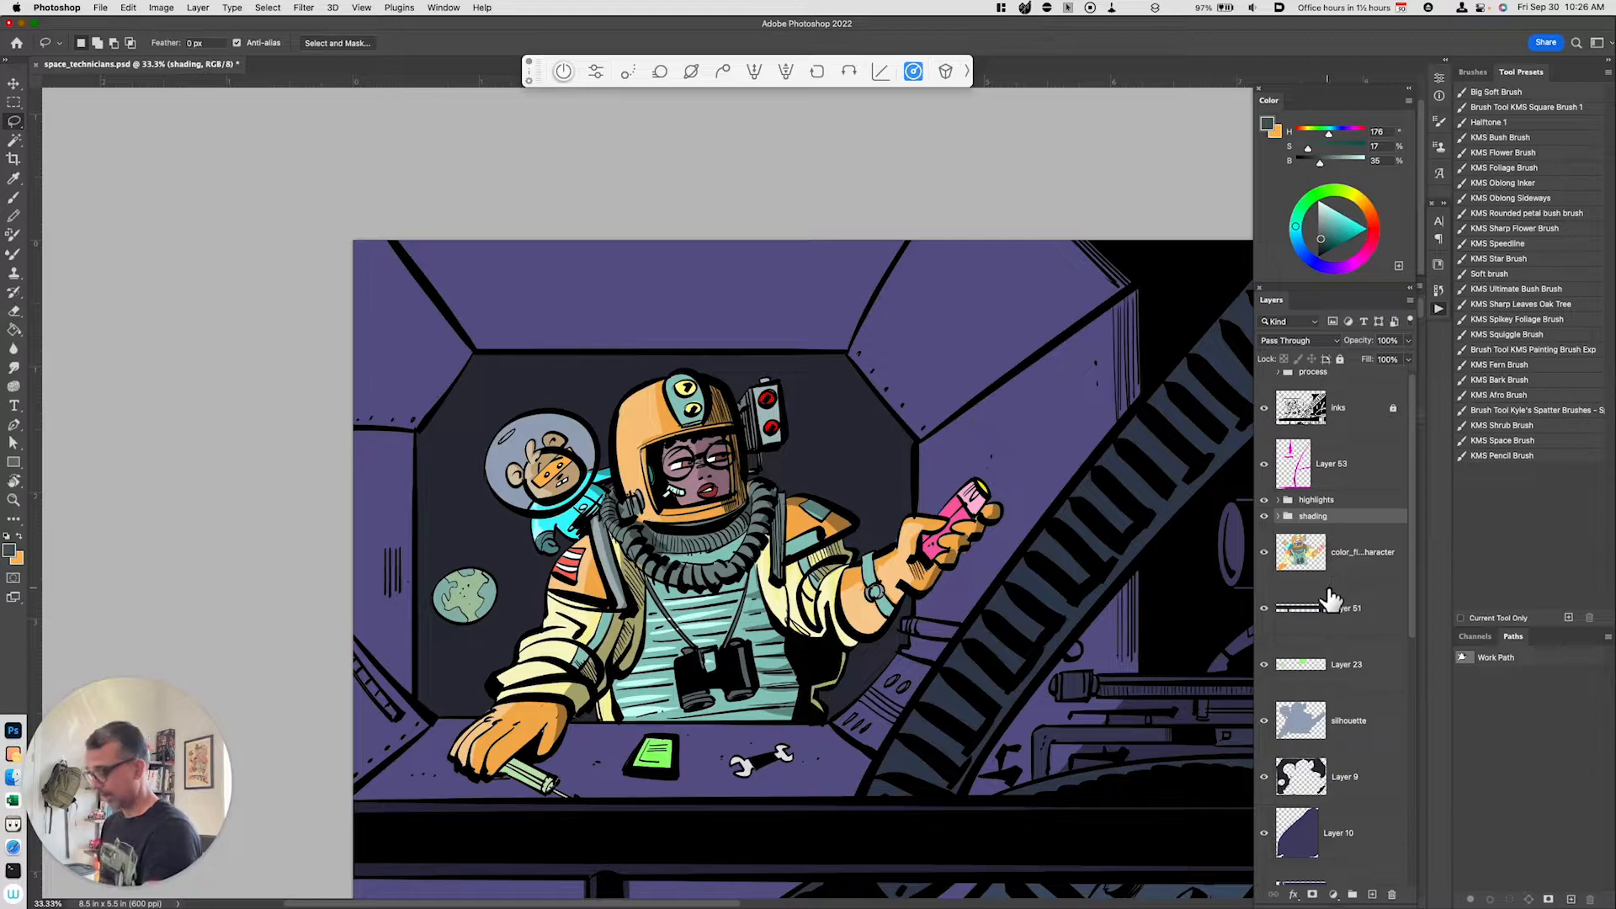
Step: Create a new layer named shine and set the foreground color to white
key("super+minus")
left_click_drag(1048, 721, 907, 749)
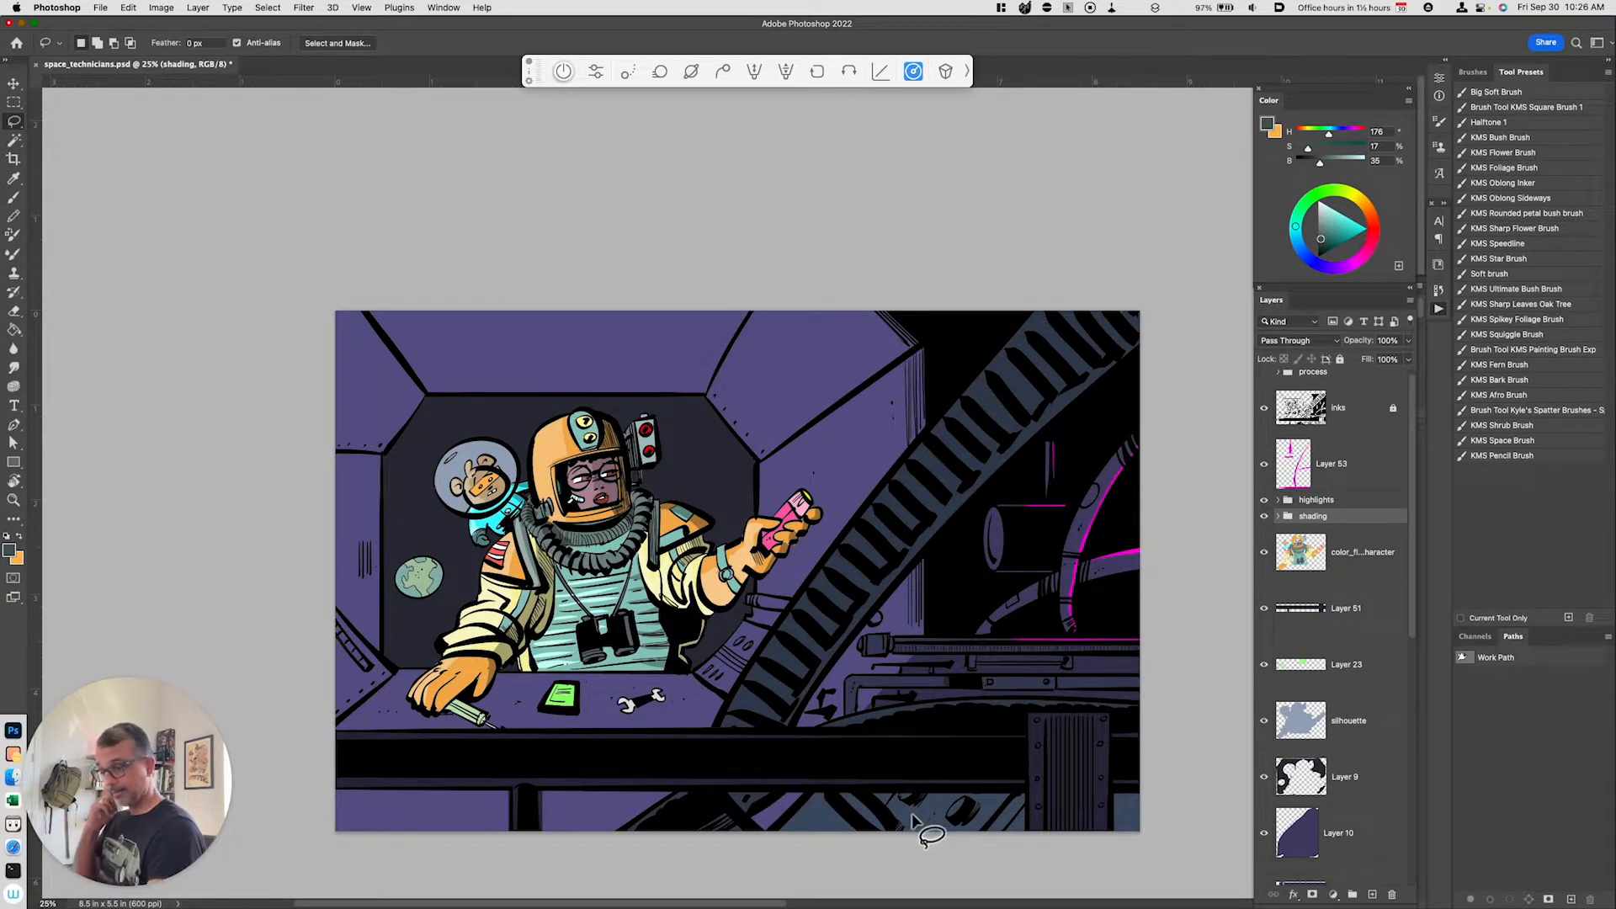
key("alt+shift+super+n")
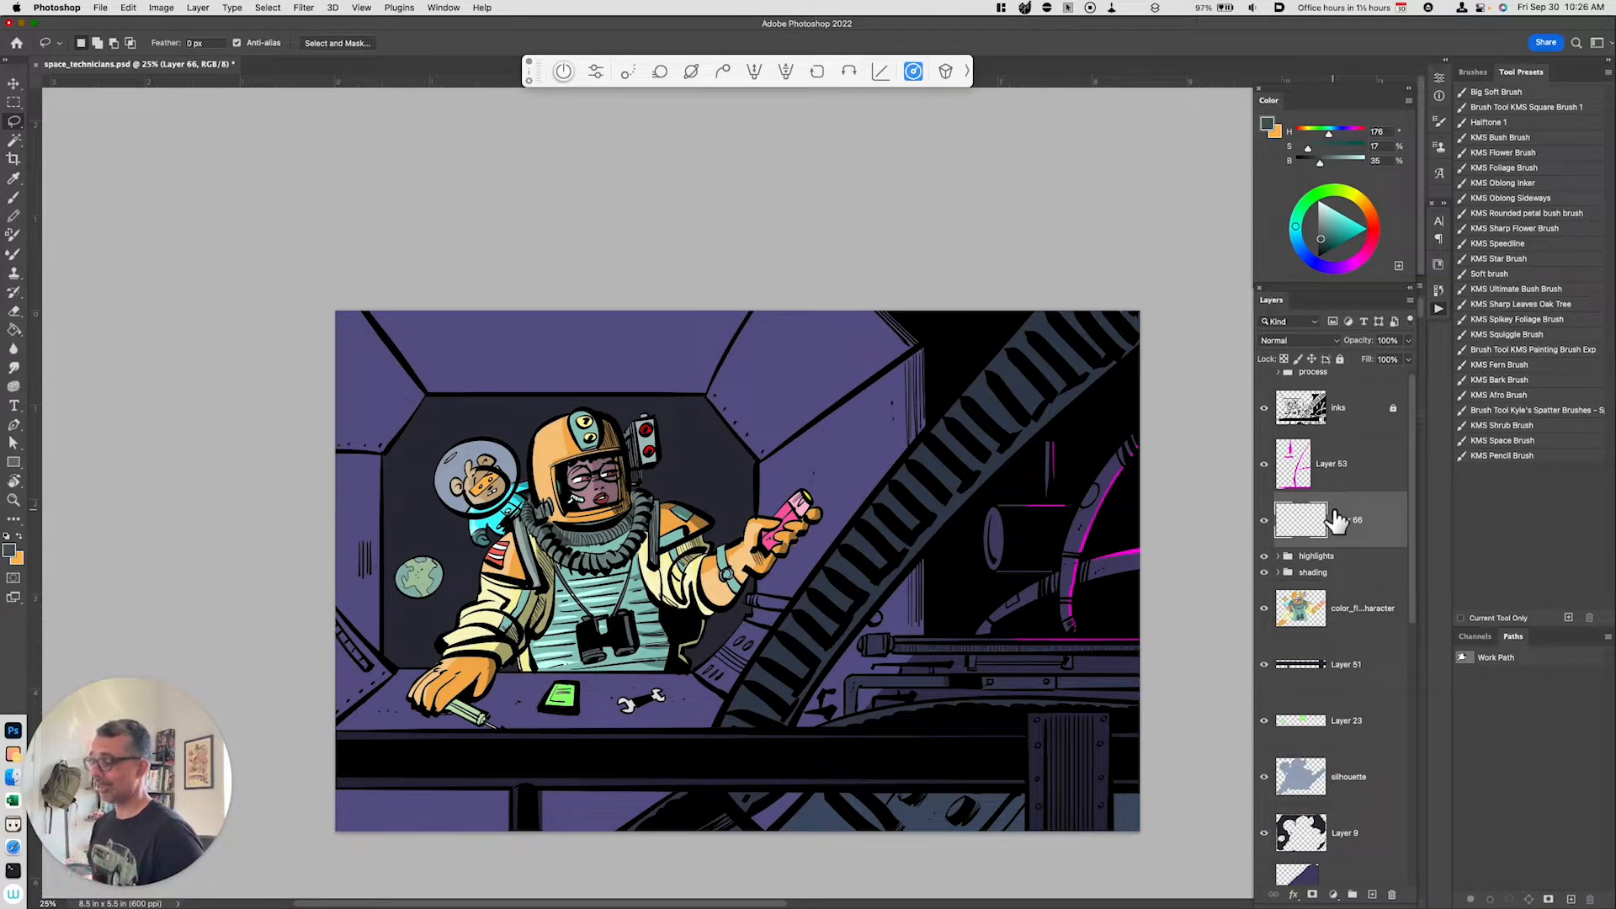
left_click_drag(1330, 215, 1316, 192)
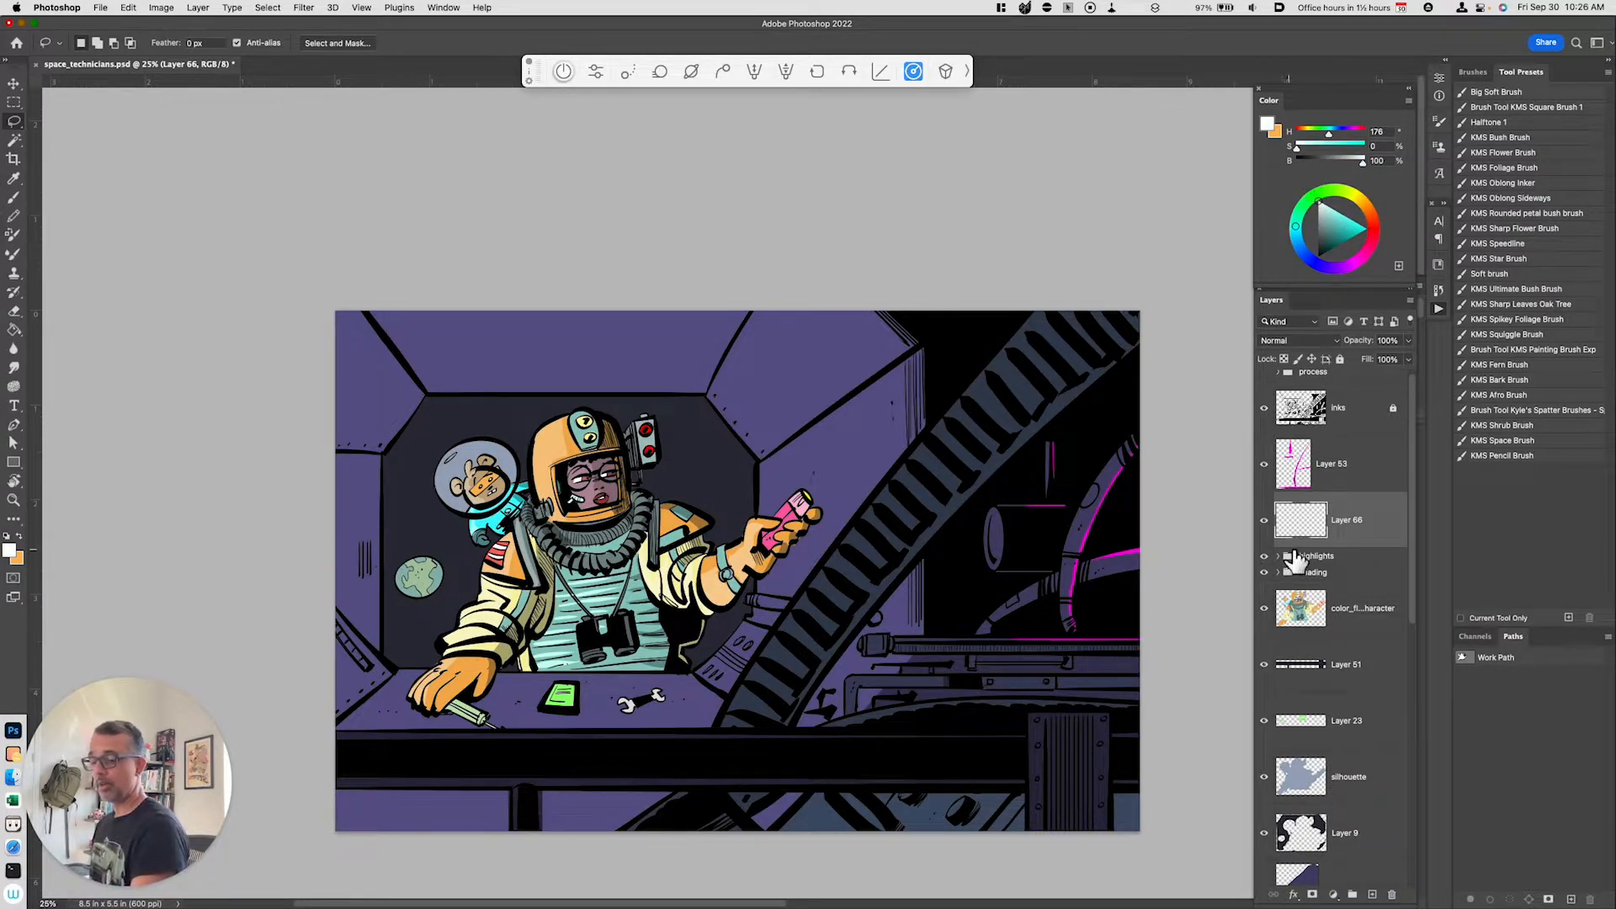
key("super+equal")
double_click(1348, 524)
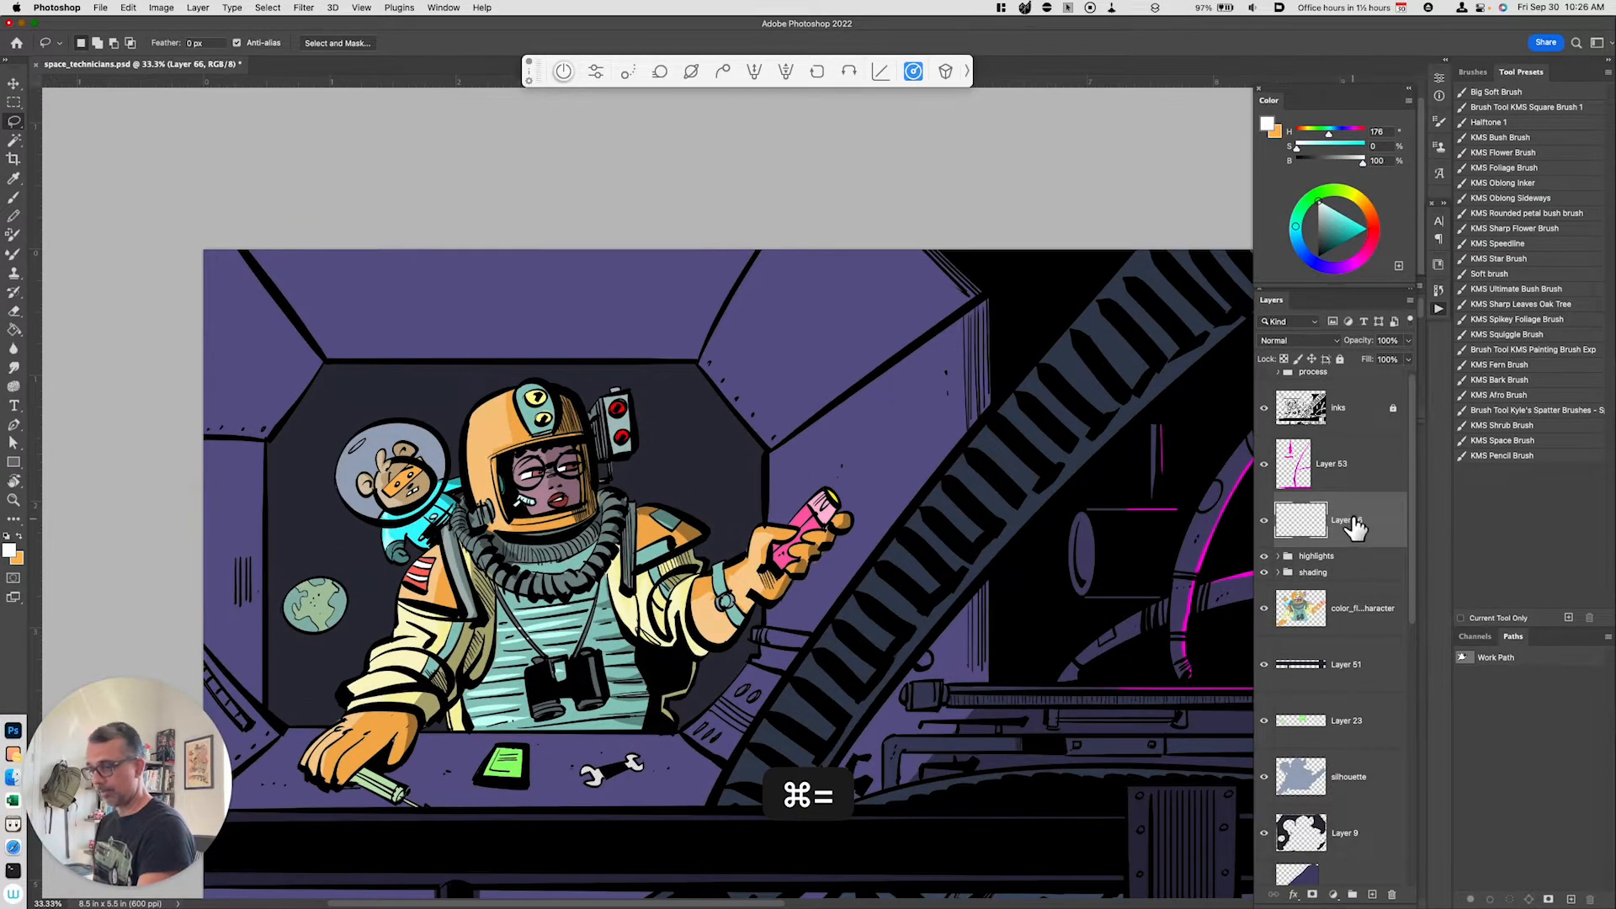
type("shine")
key("Return")
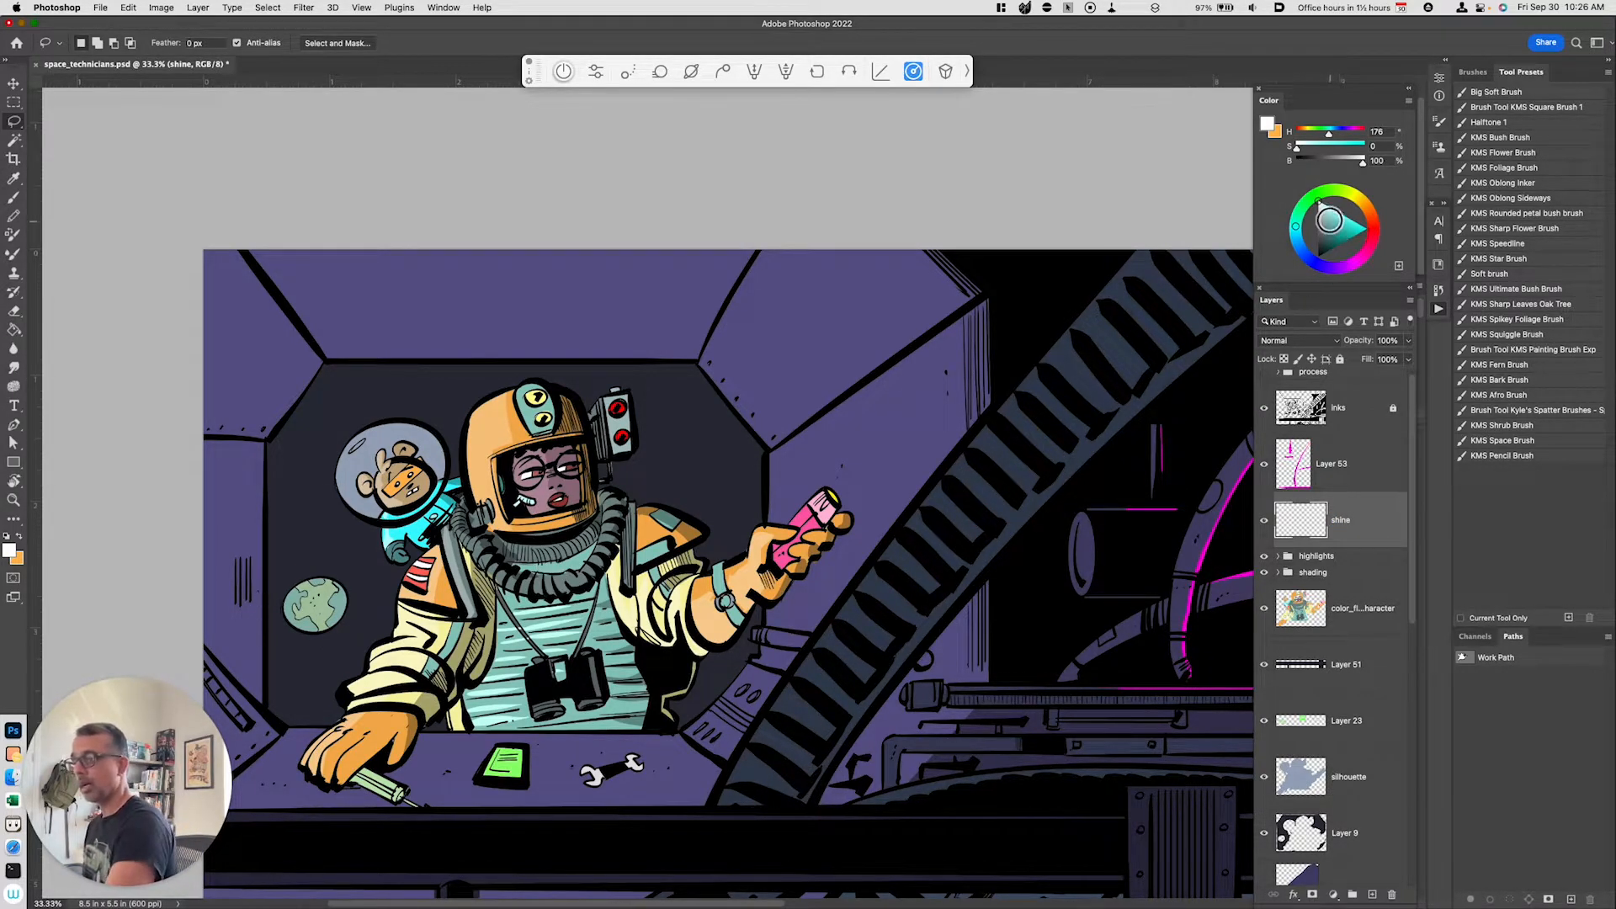
Step: Paint white shine strokes on the helmet, shoulders, glove and wrist on the shine layer
key("b")
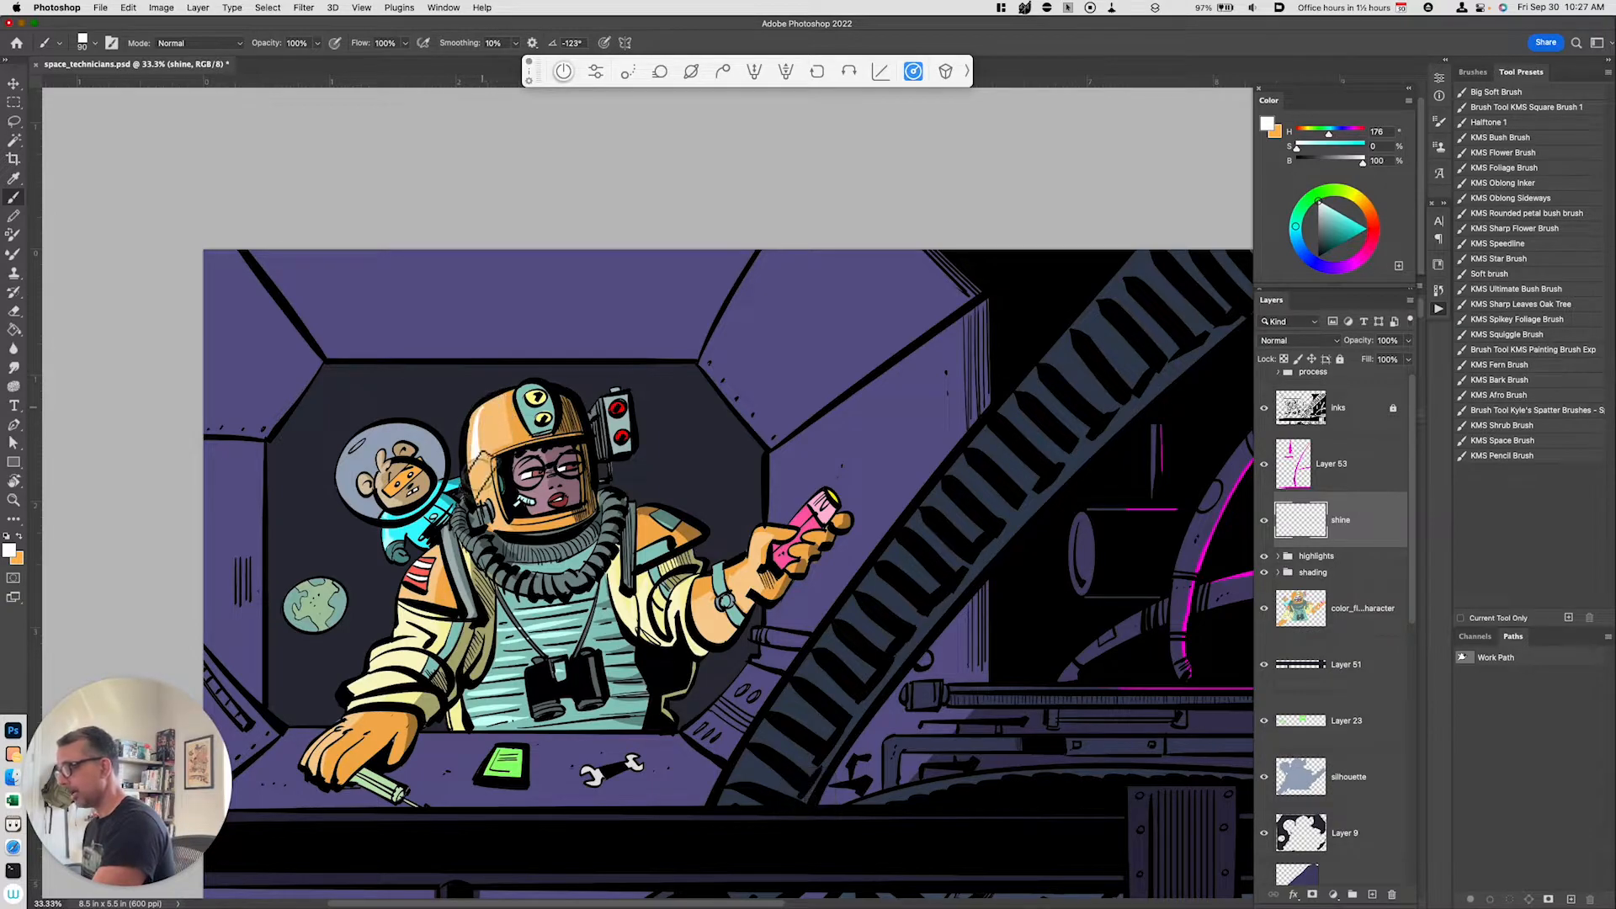
key("super+z")
left_click_drag(479, 419, 478, 505)
mouse_move(478, 417)
left_mouse_down()
mouse_move(503, 514)
mouse_move(416, 576)
mouse_move(420, 639)
mouse_move(304, 781)
left_mouse_up()
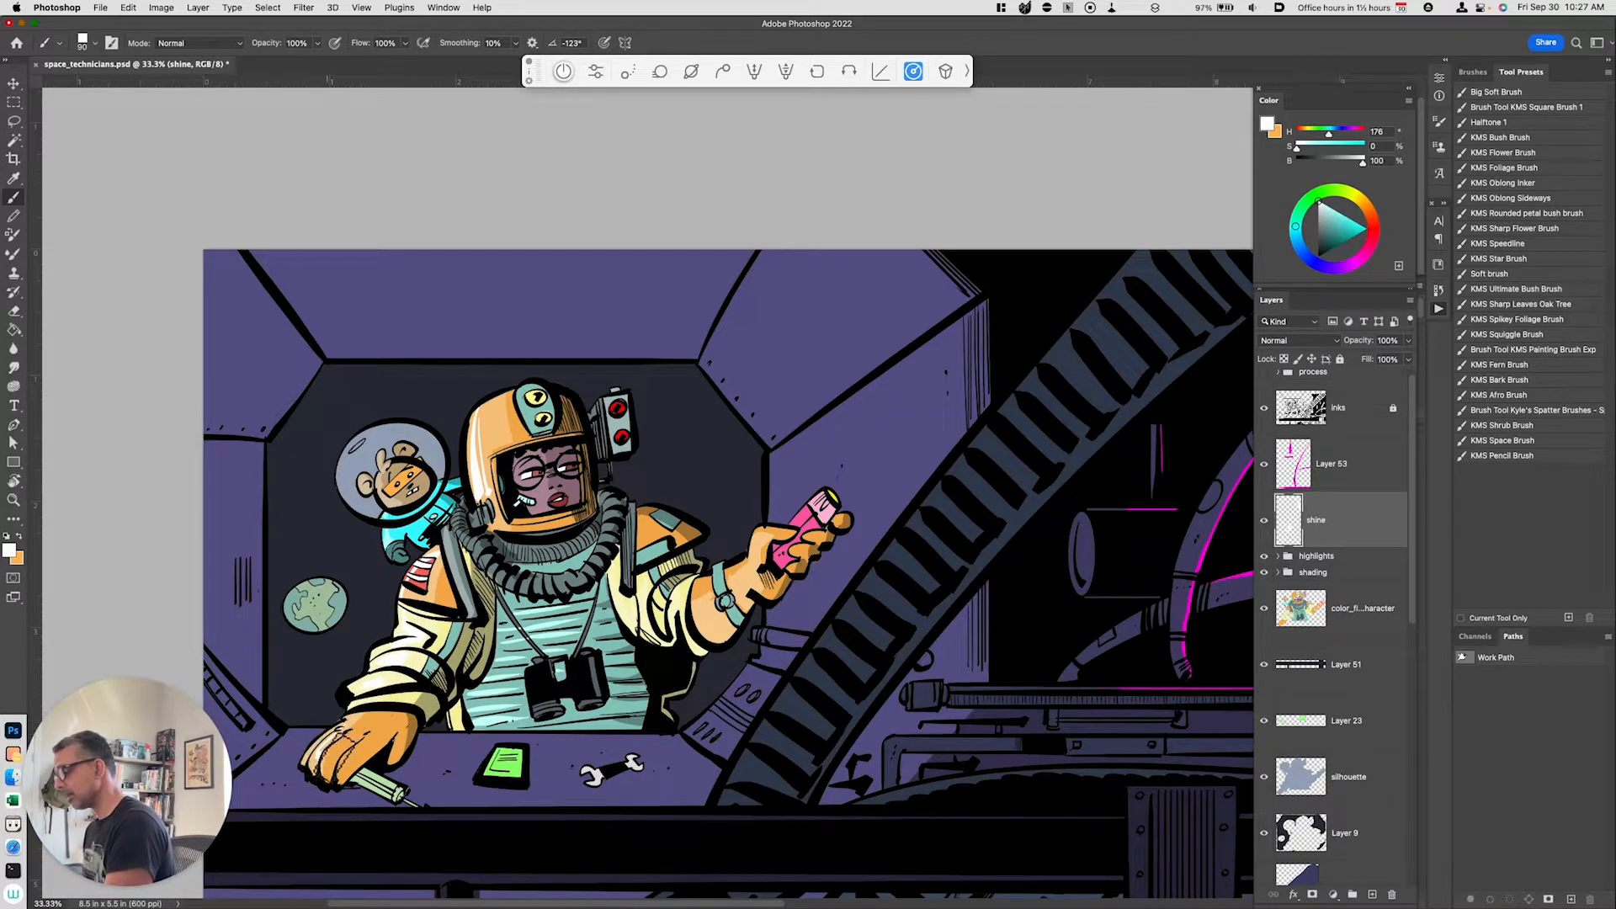
mouse_move(369, 703)
left_mouse_down()
mouse_move(356, 714)
mouse_move(392, 699)
left_mouse_up()
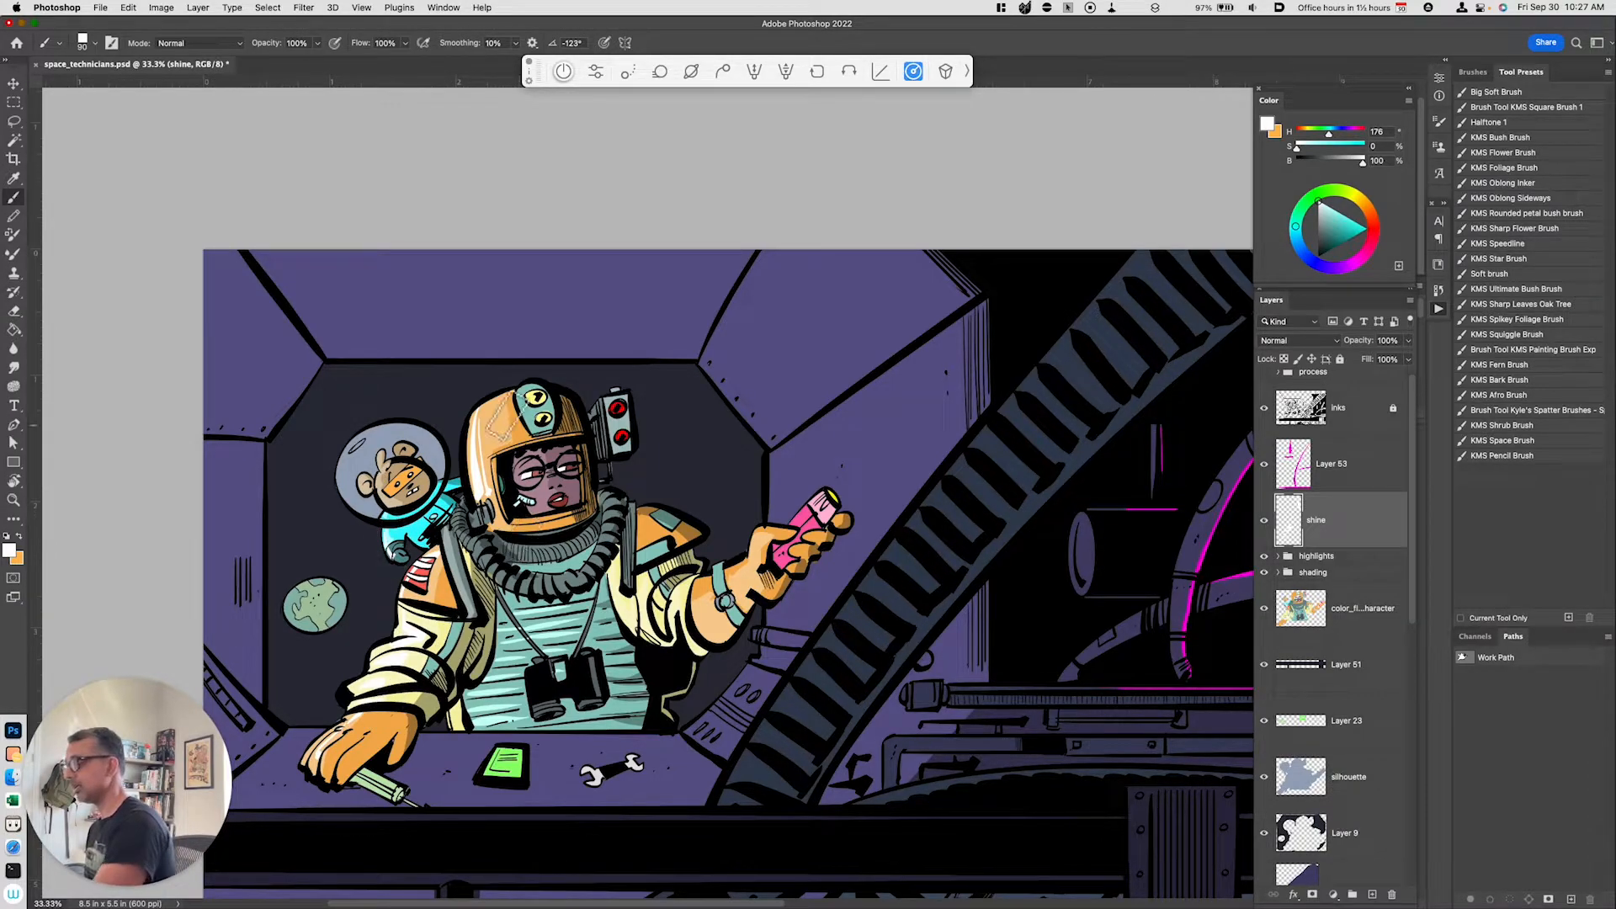
left_click_drag(523, 390, 537, 426)
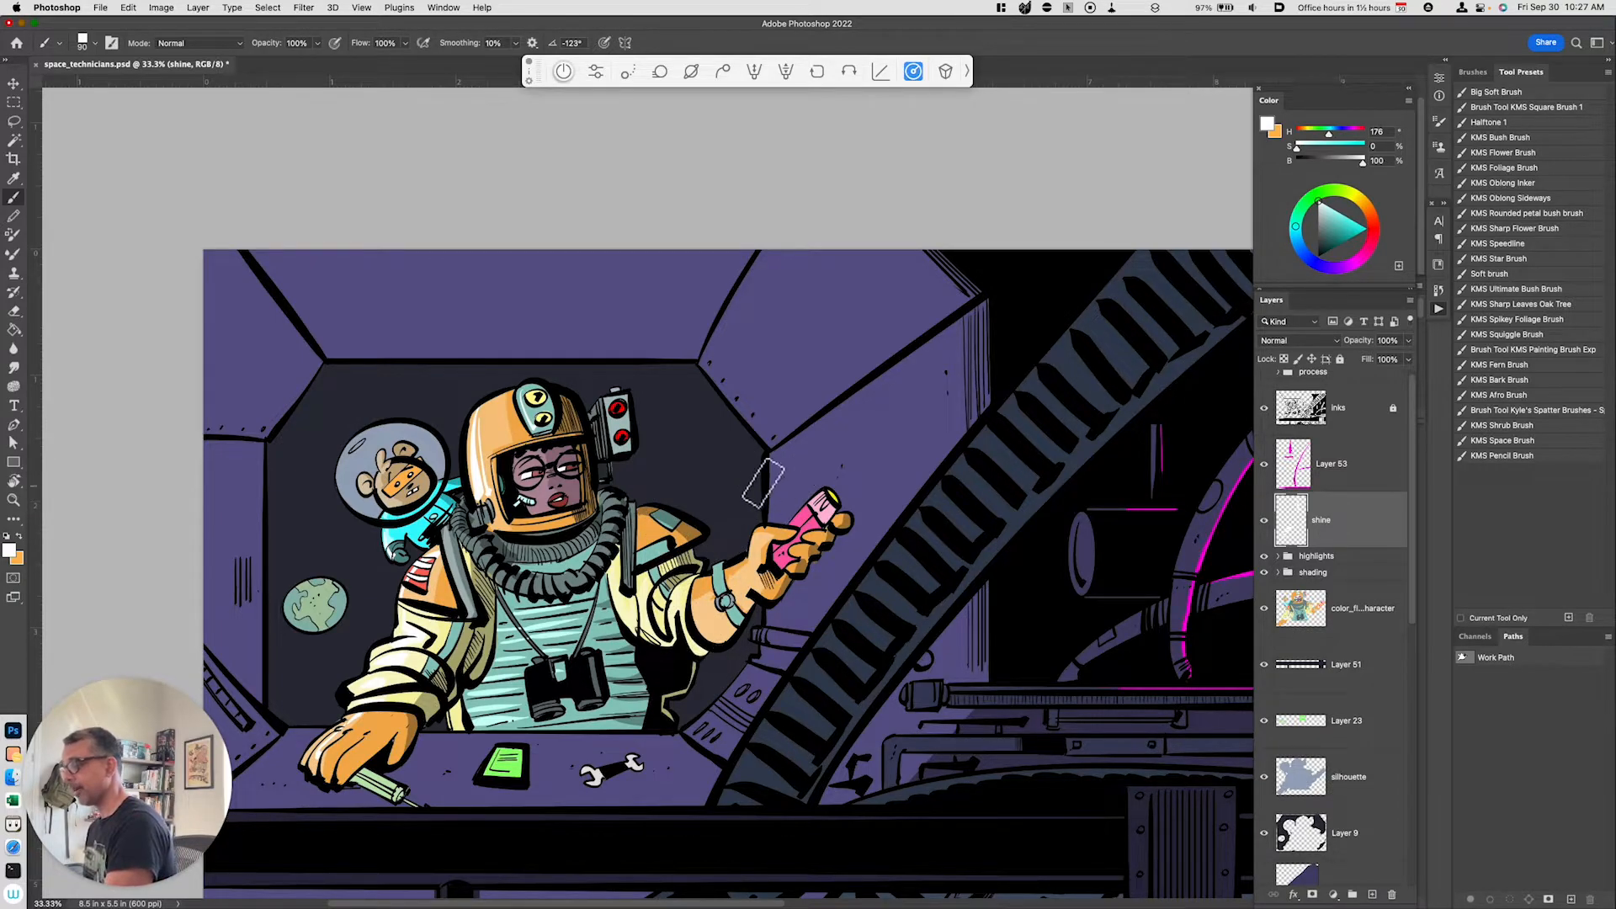
left_click_drag(610, 404, 620, 443)
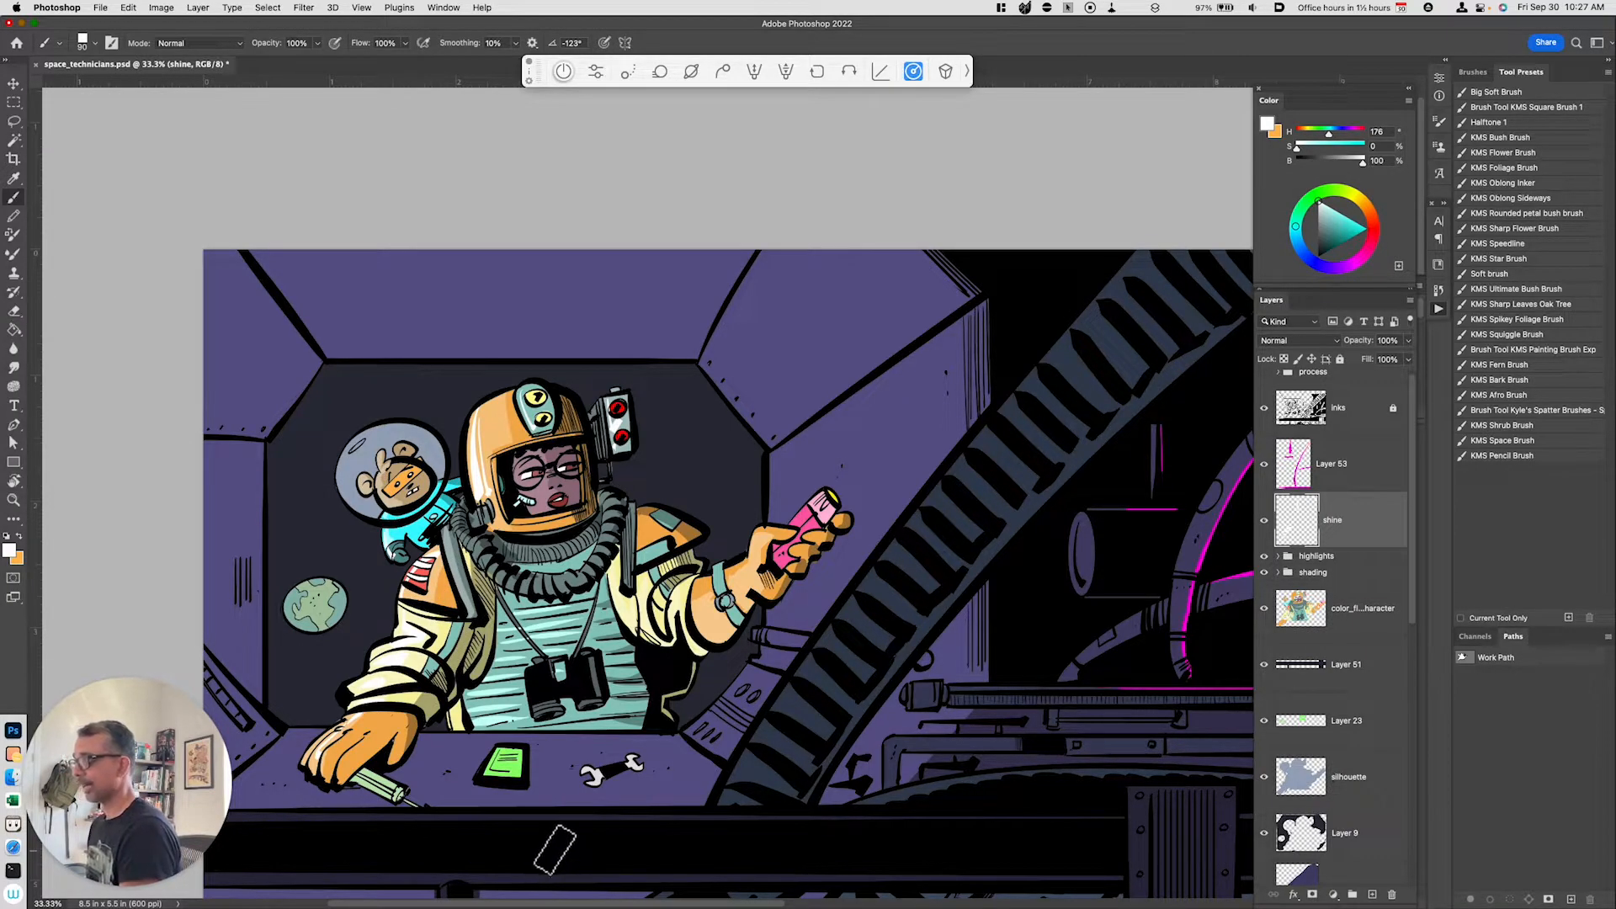
left_click(726, 599)
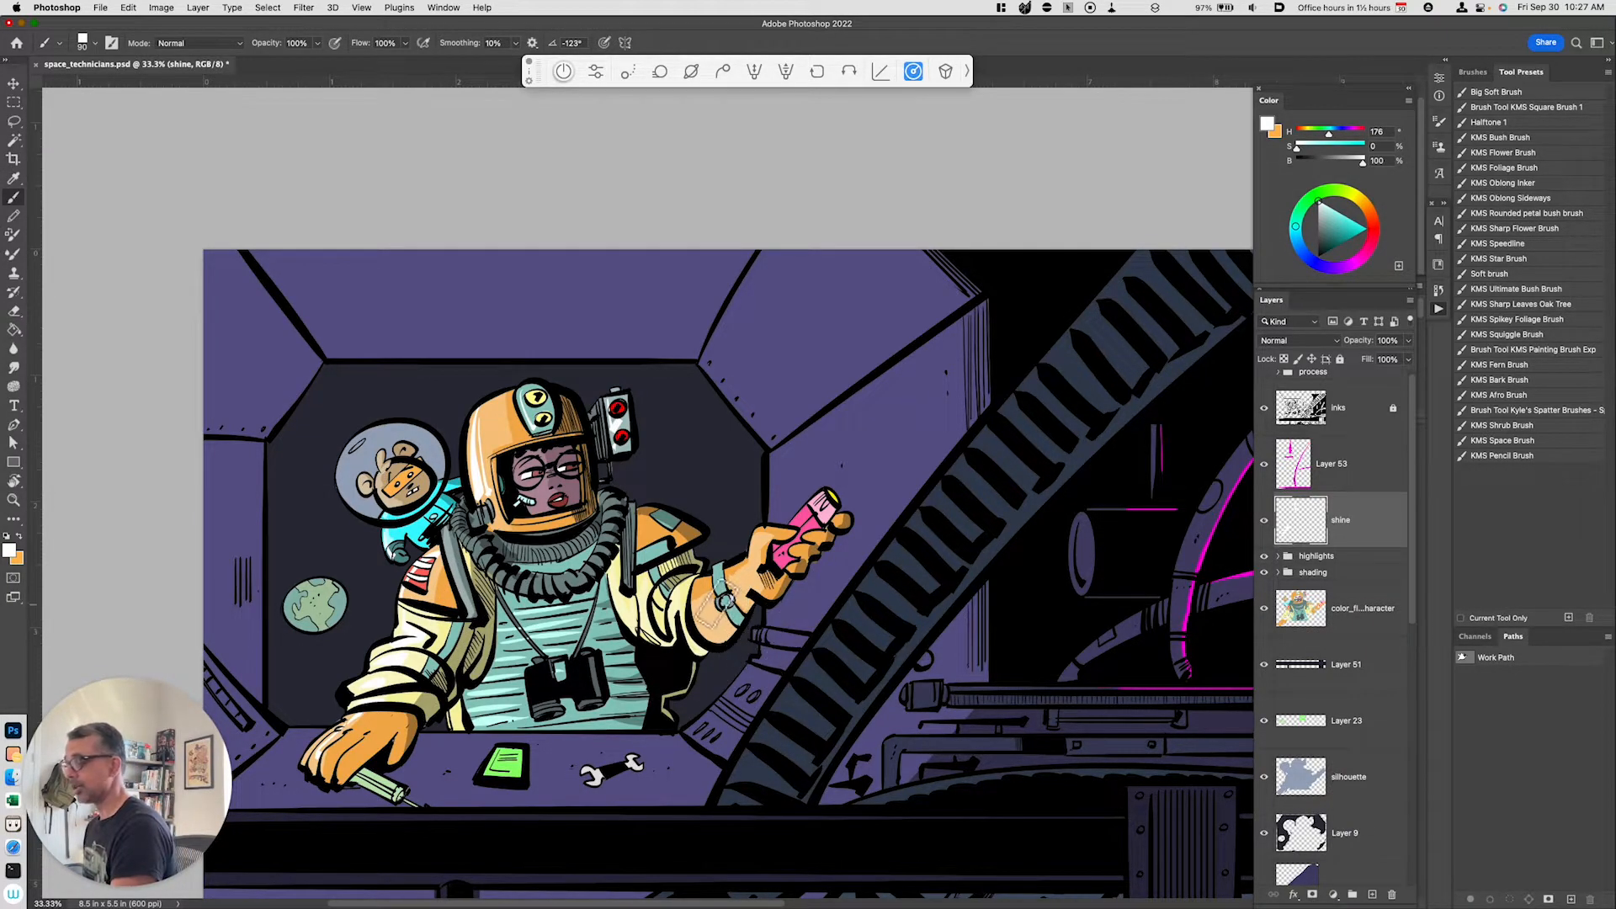
left_click_drag(815, 515, 787, 553)
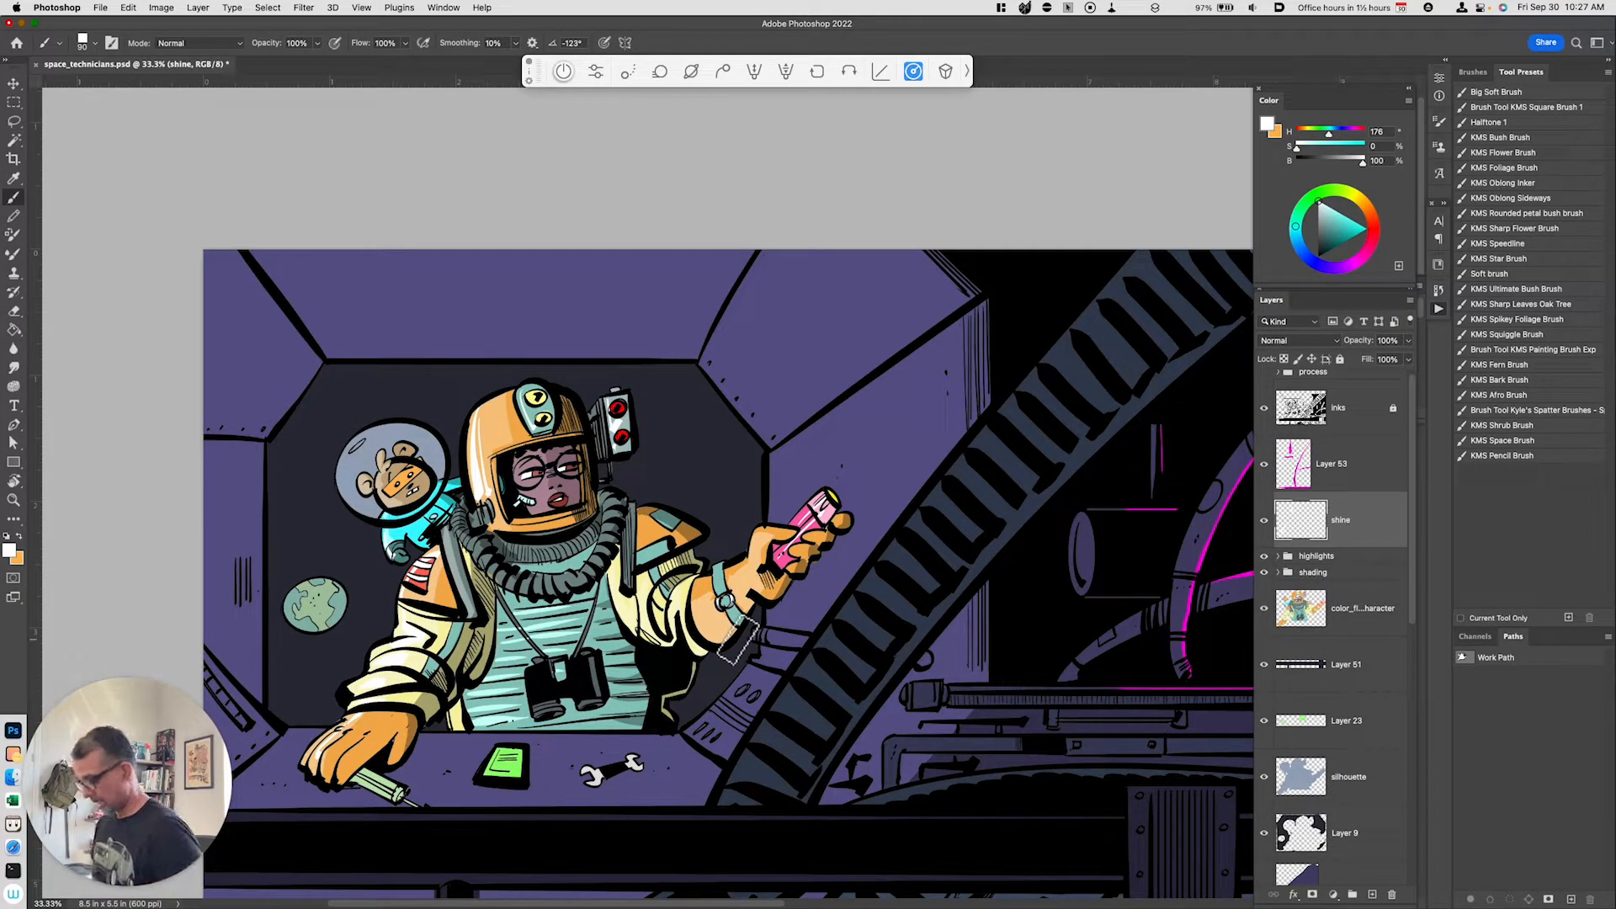
Step: Add a new layer above the inks layer and paint white reflection strokes across the helmet visor
key("alt+shift+super+n")
left_click_drag(1340, 507, 1341, 387)
key("super+=")
key("super+=")
key("b")
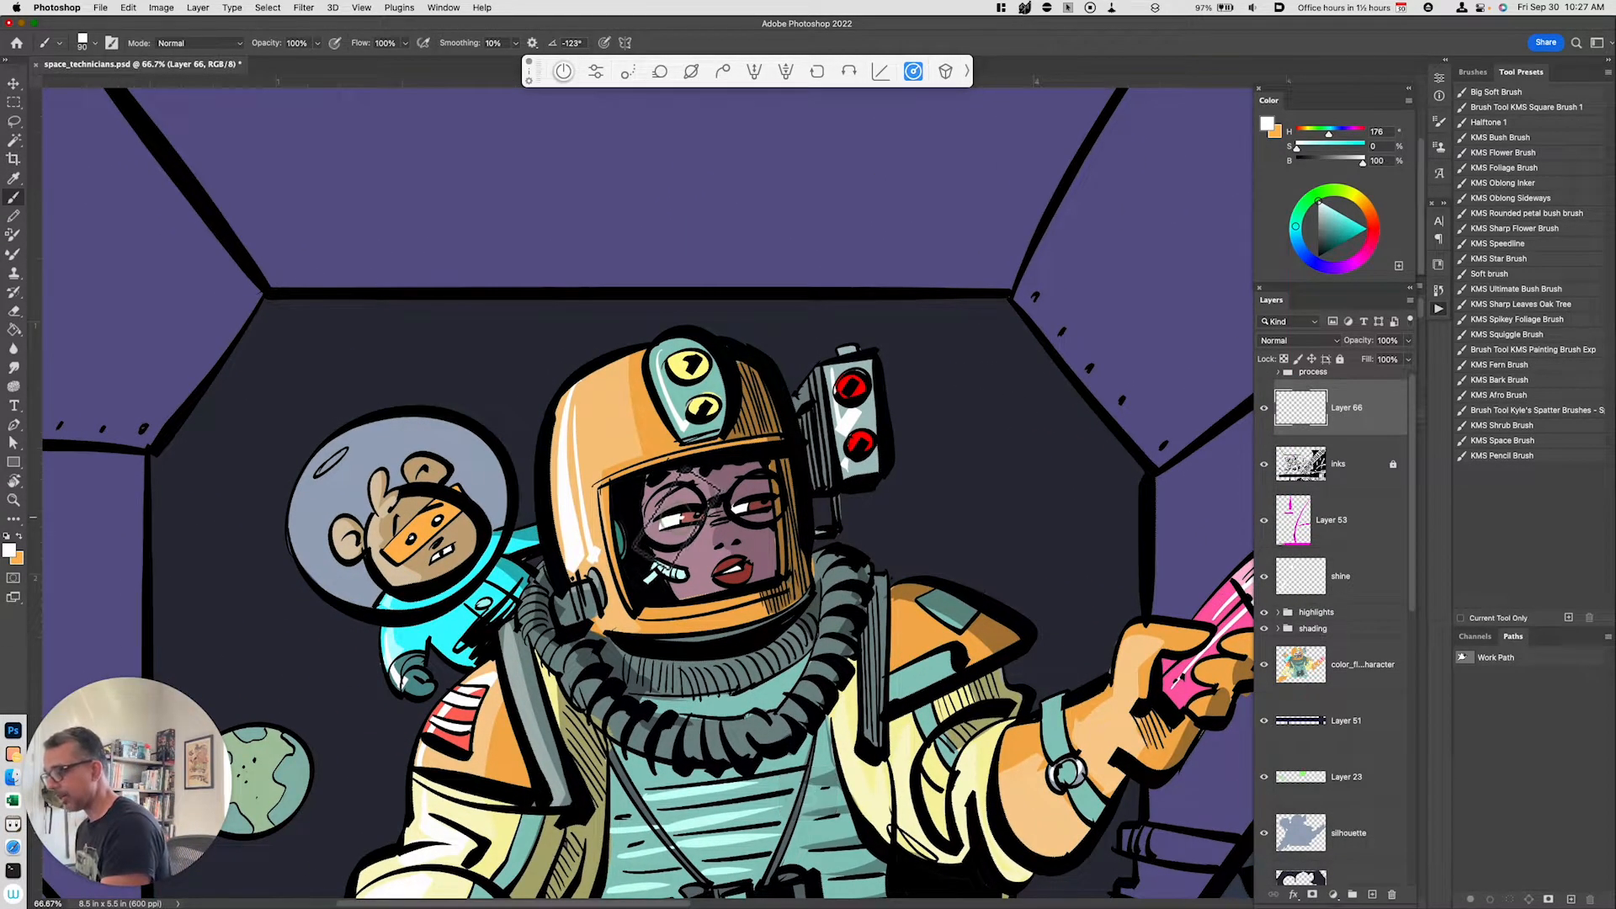
left_click(679, 518)
left_click(752, 508)
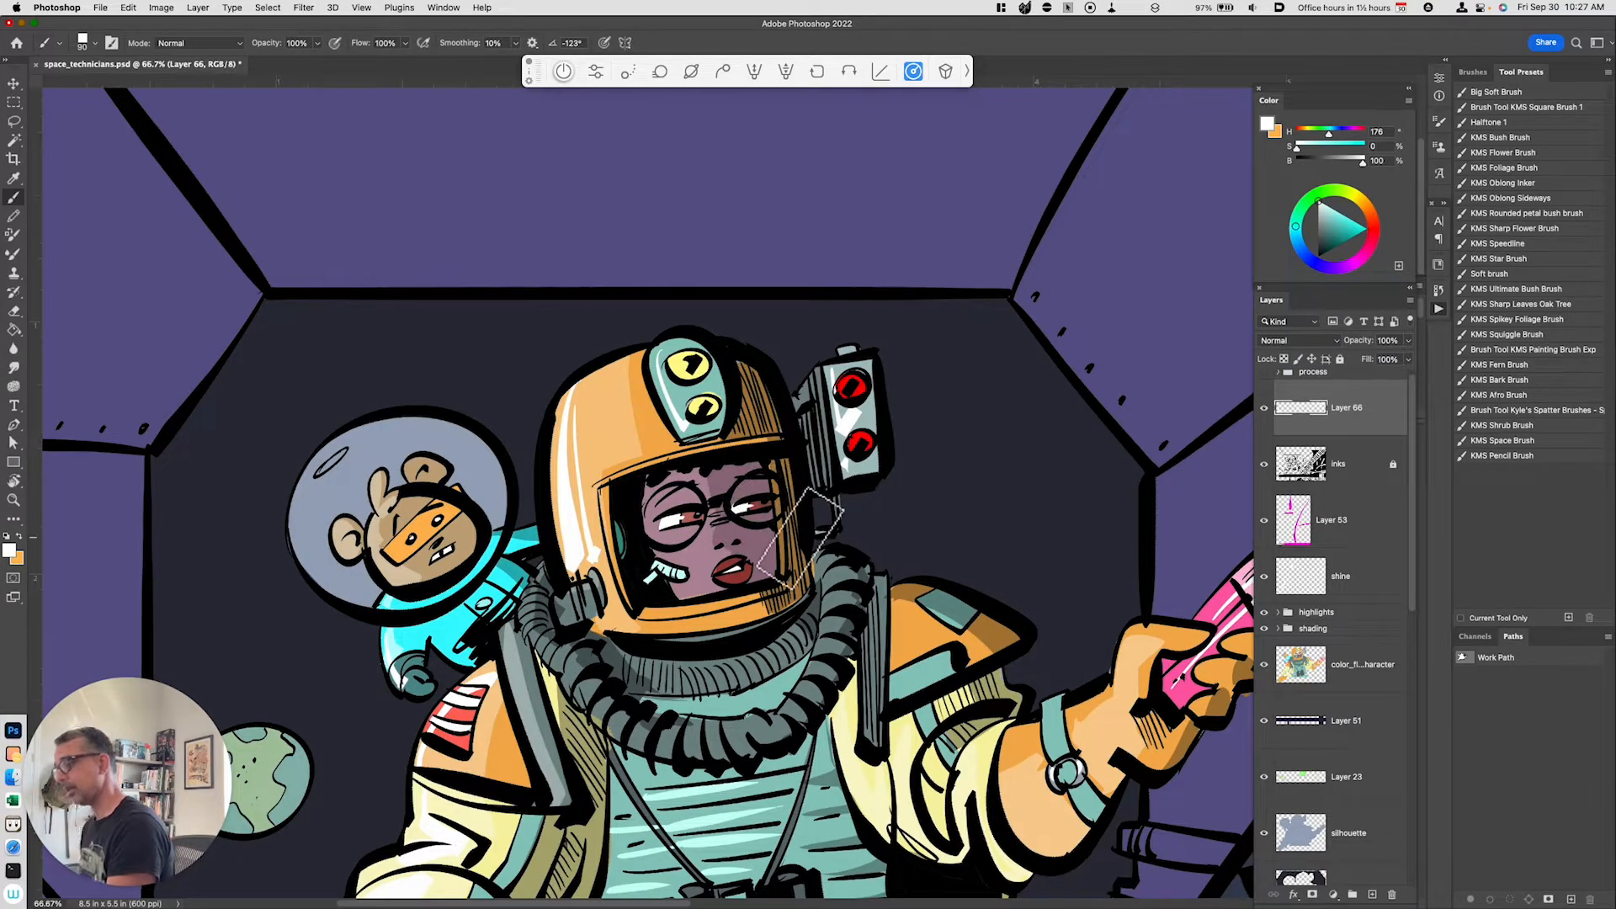
key("super+z")
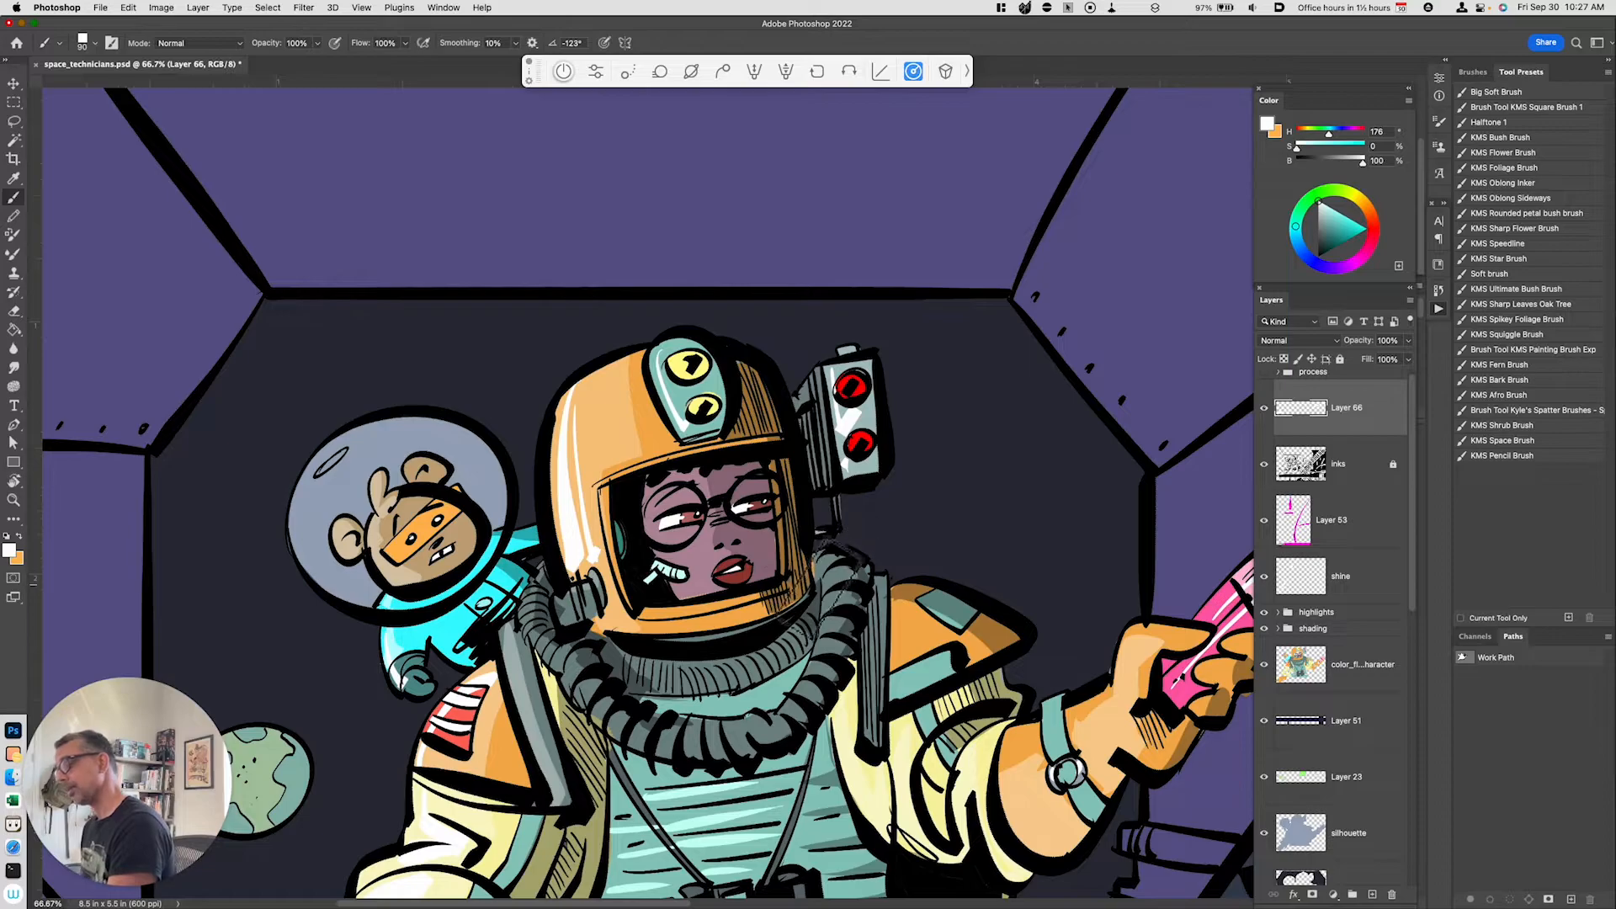
key("super")
key("super+minus")
key("super+minus")
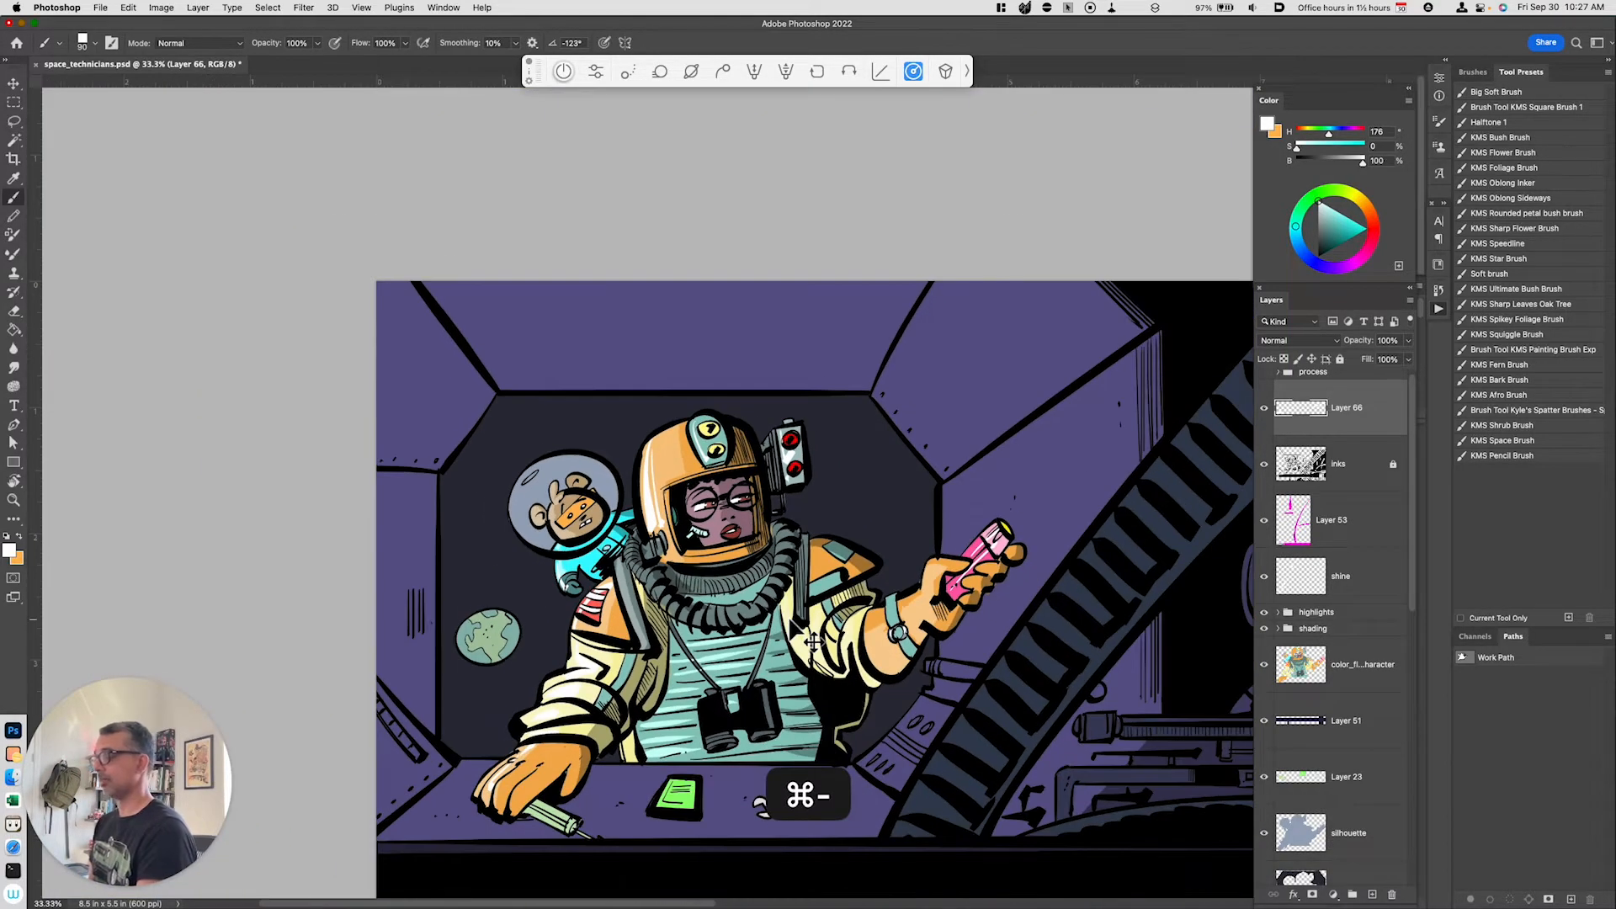
key("super+equal")
key("space")
left_click_drag(800, 810, 742, 693)
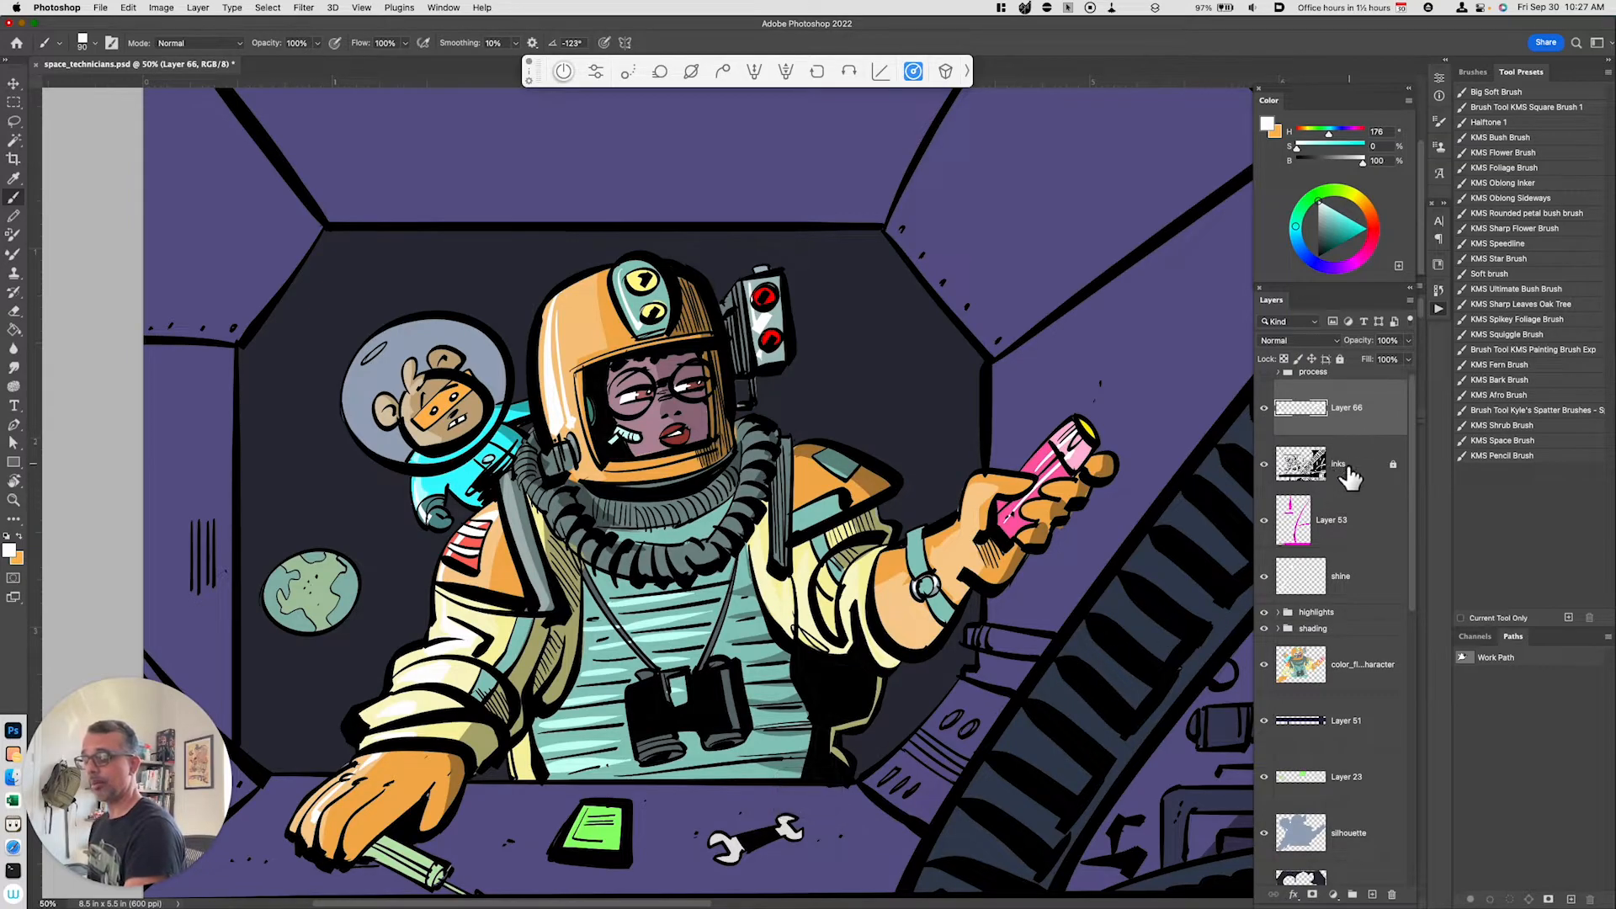
left_click_drag(1276, 412, 1352, 505)
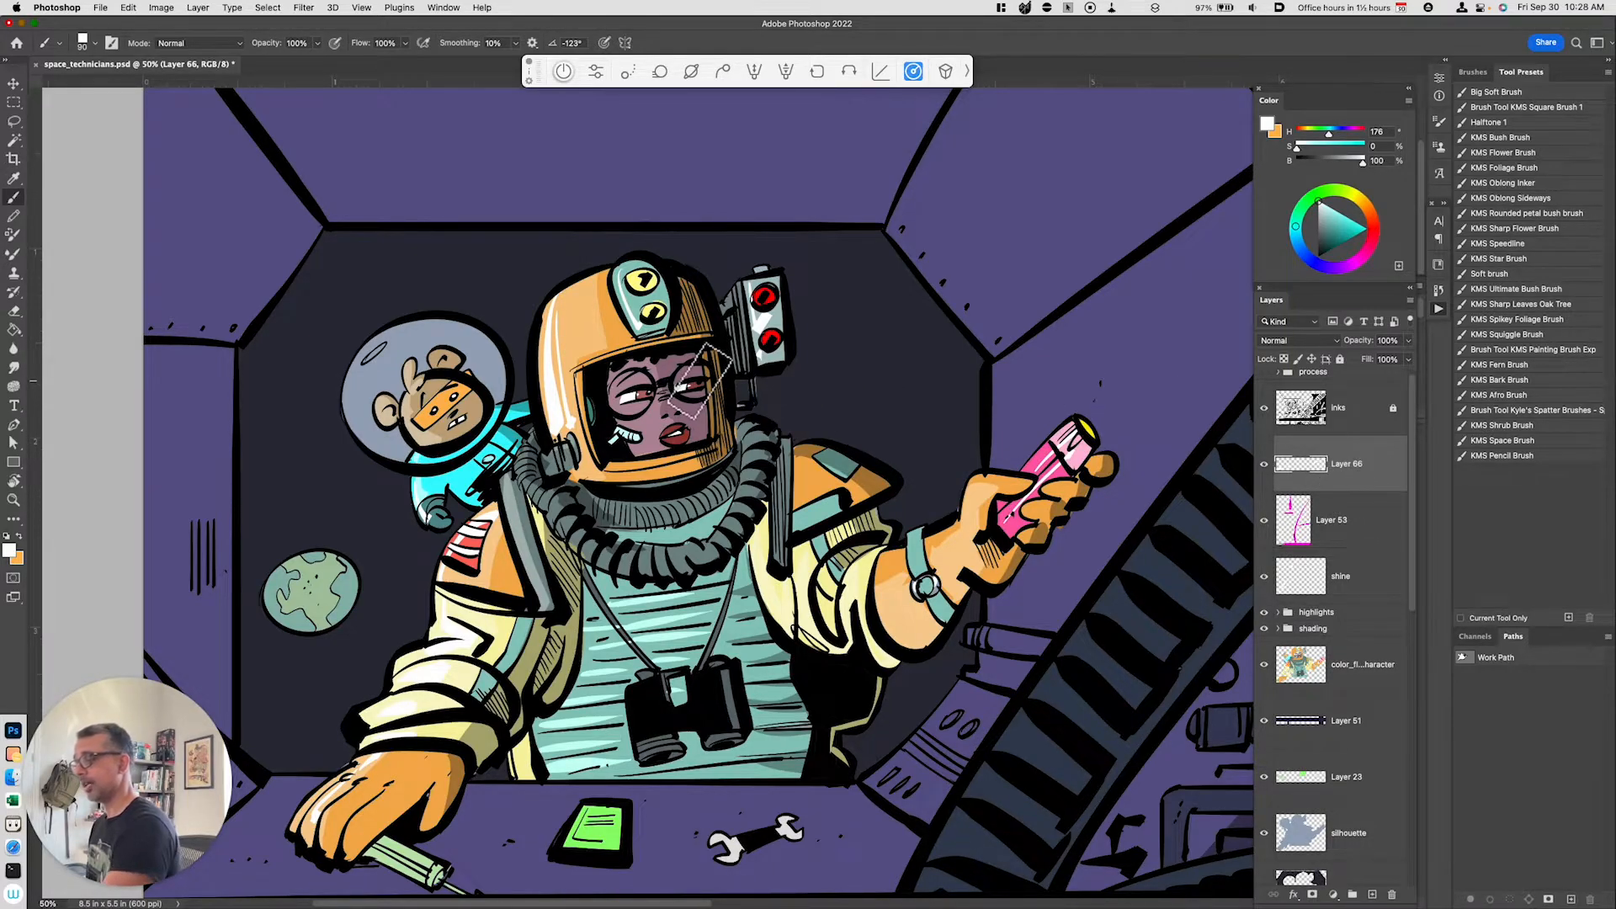
left_click_drag(1342, 464, 1351, 394)
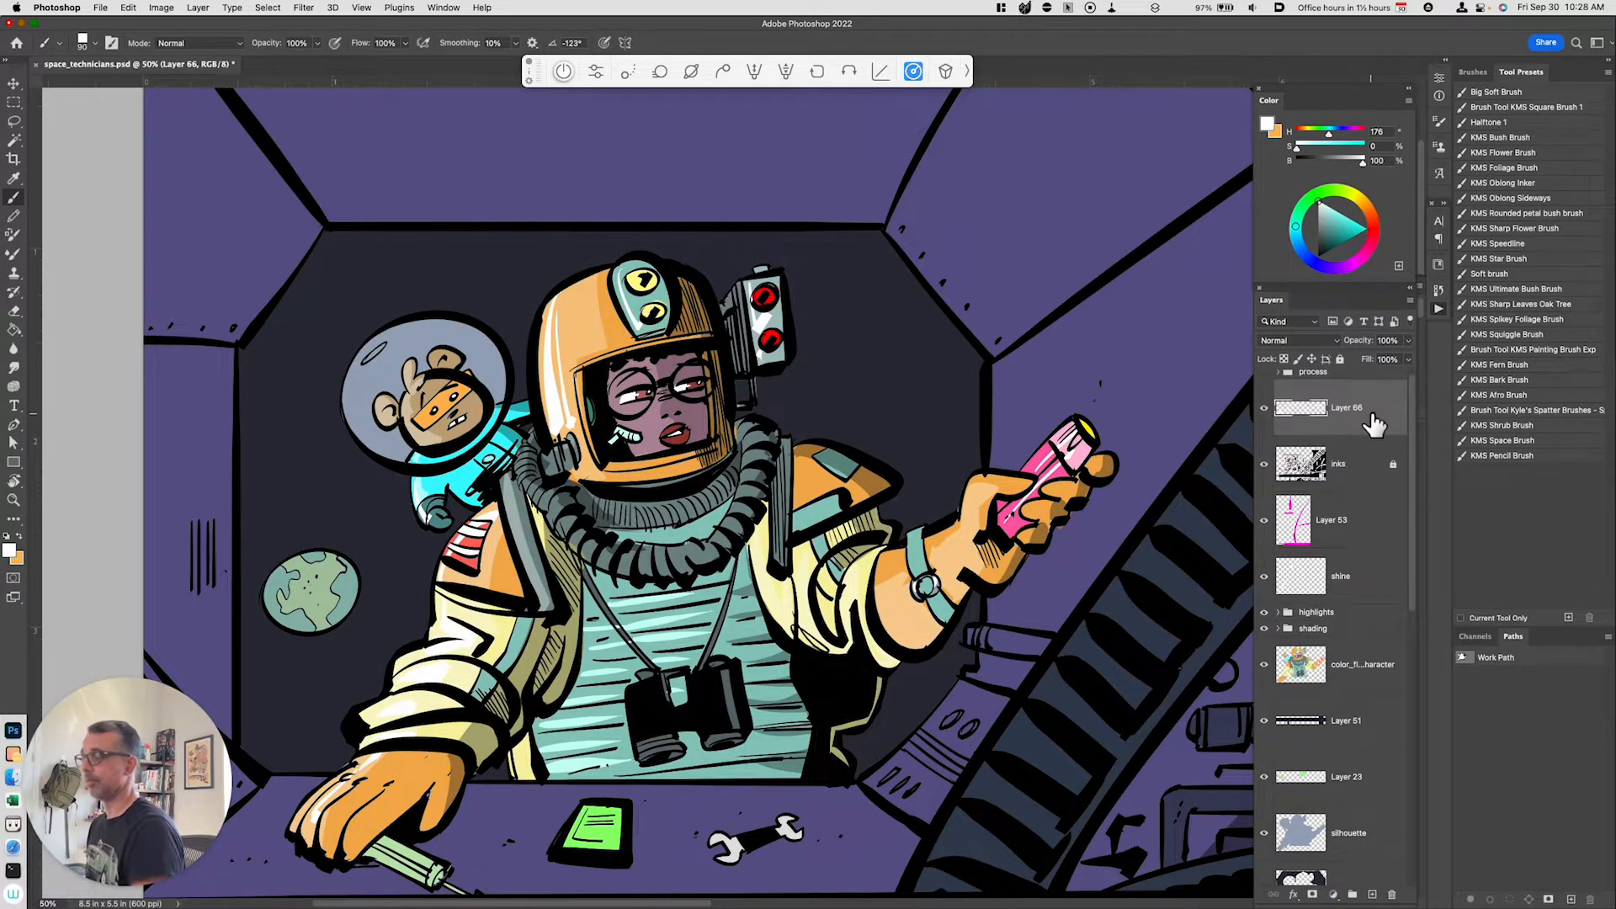
Step: Scroll to the bottom of the layer stack and toggle Layer 4's visibility off and back on to compare
key("space")
left_click_drag(919, 729, 823, 685)
key("super+minus")
key("super+minus")
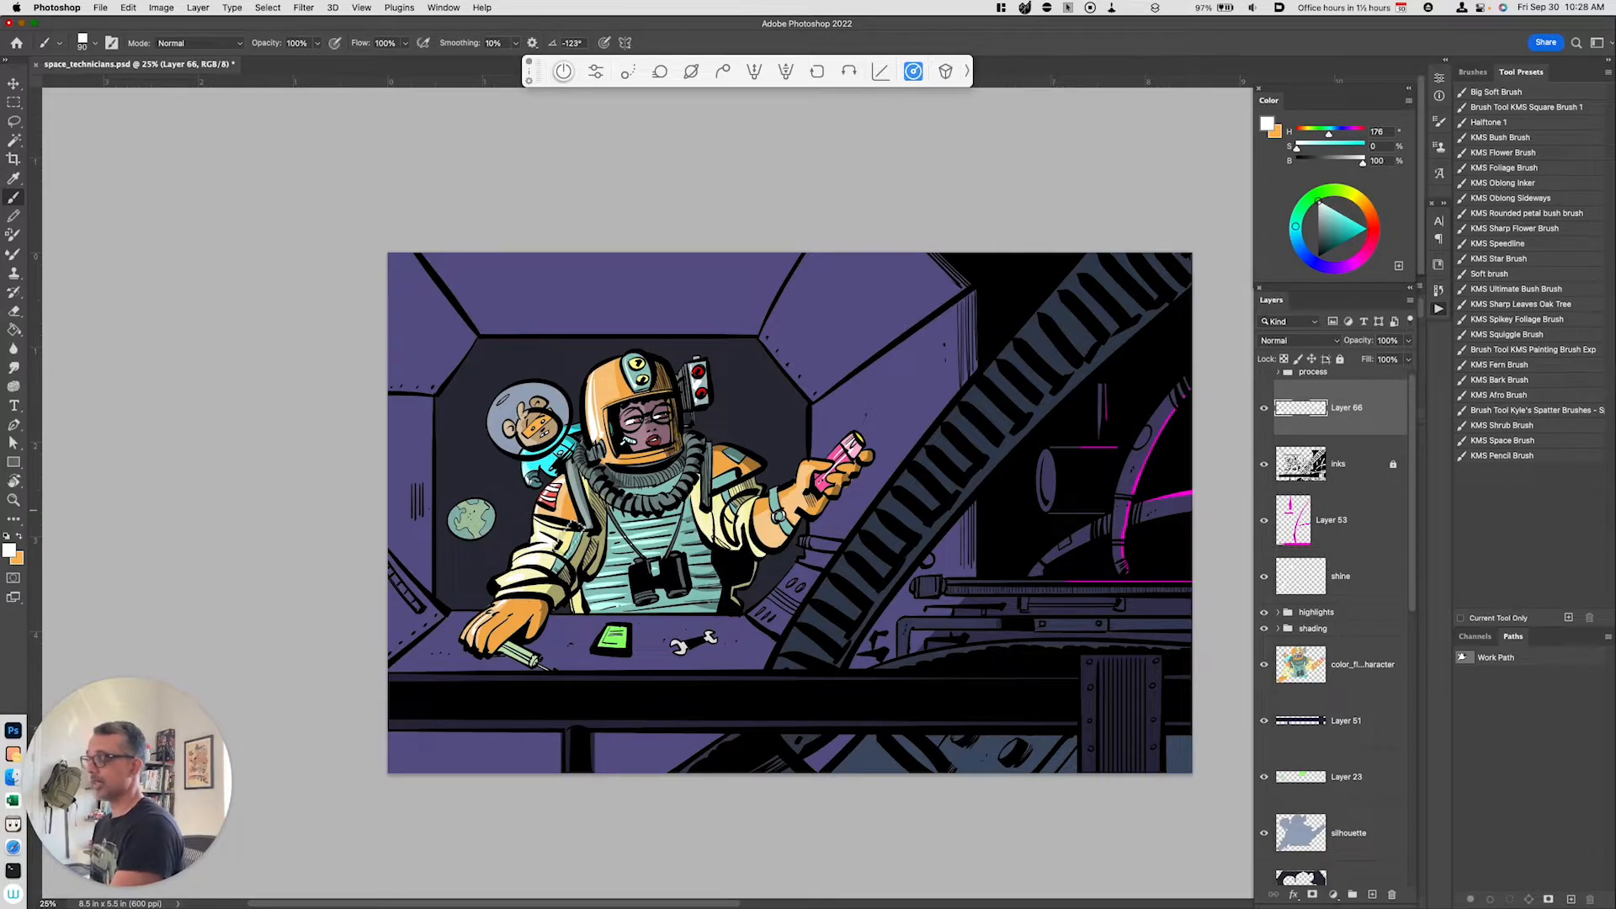
left_click_drag(1416, 593, 1387, 863)
left_click(1364, 841)
left_click(1264, 827)
left_click(1264, 827)
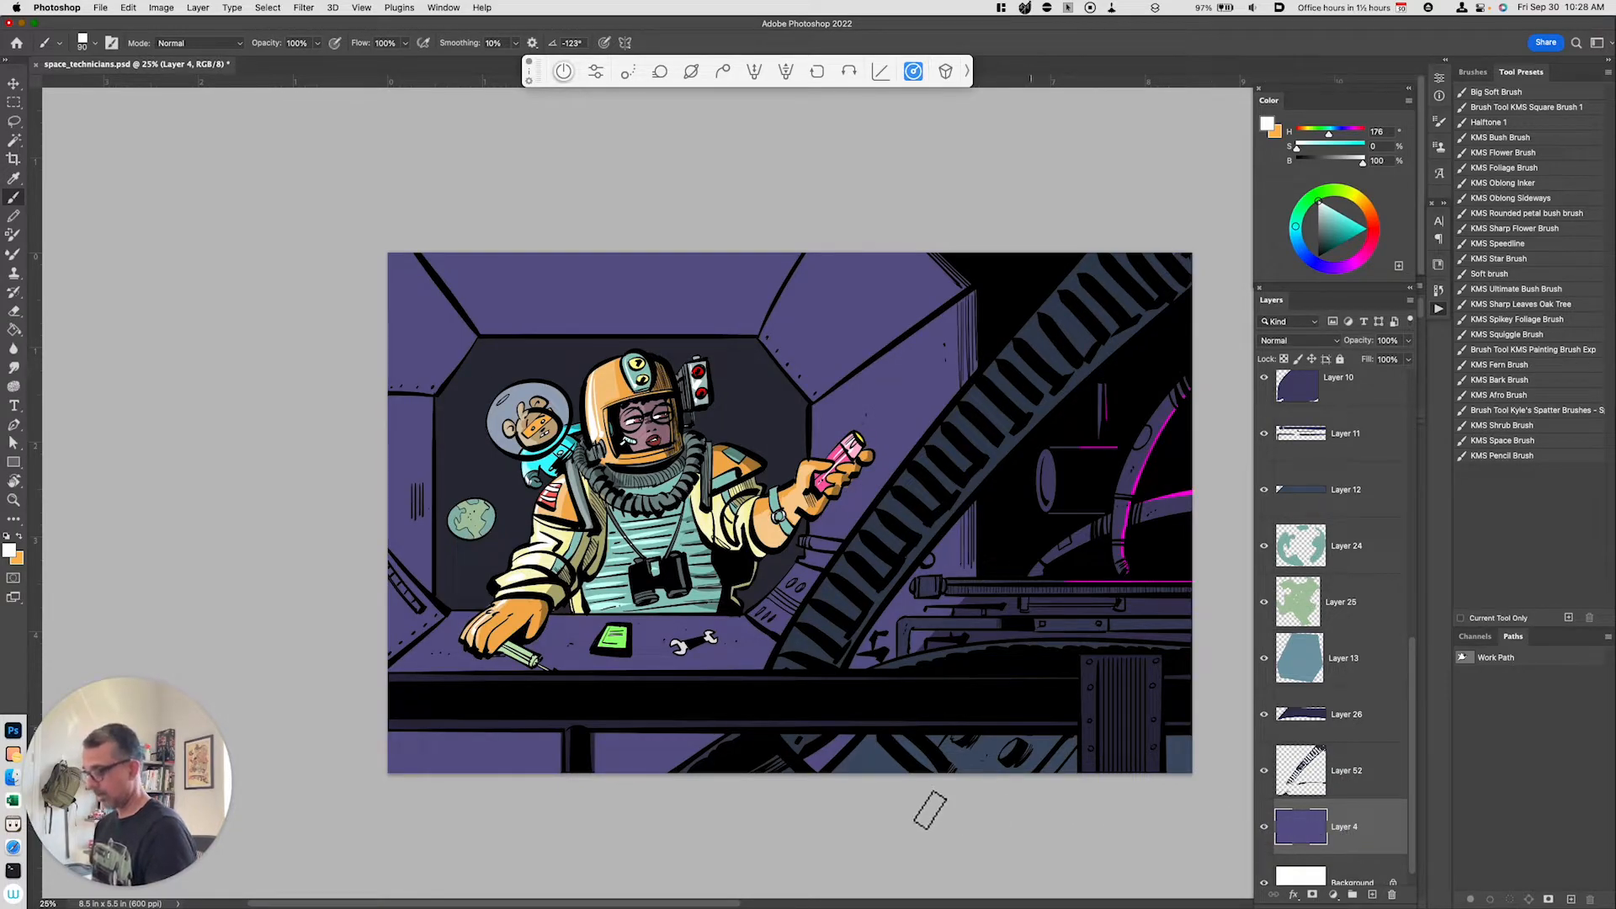
key("l")
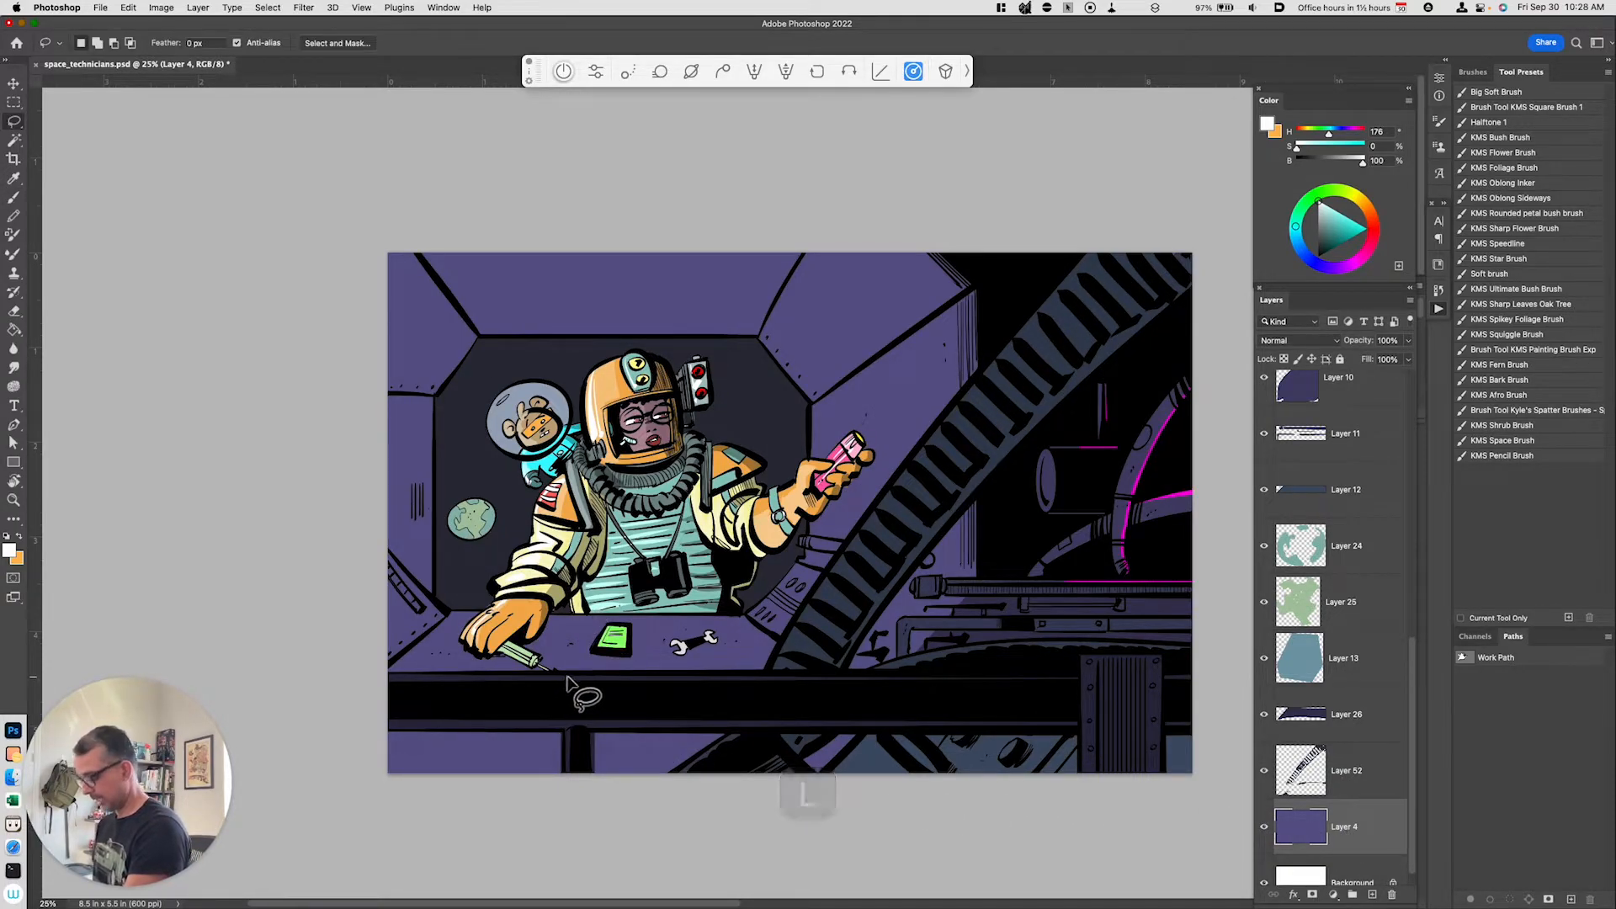
Step: Lasso a diagonal light shaft across the left background of Layer 4, copy it to a new layer and brighten it with Hue/Saturation: saturation +44, lightness +29
key("shift+l")
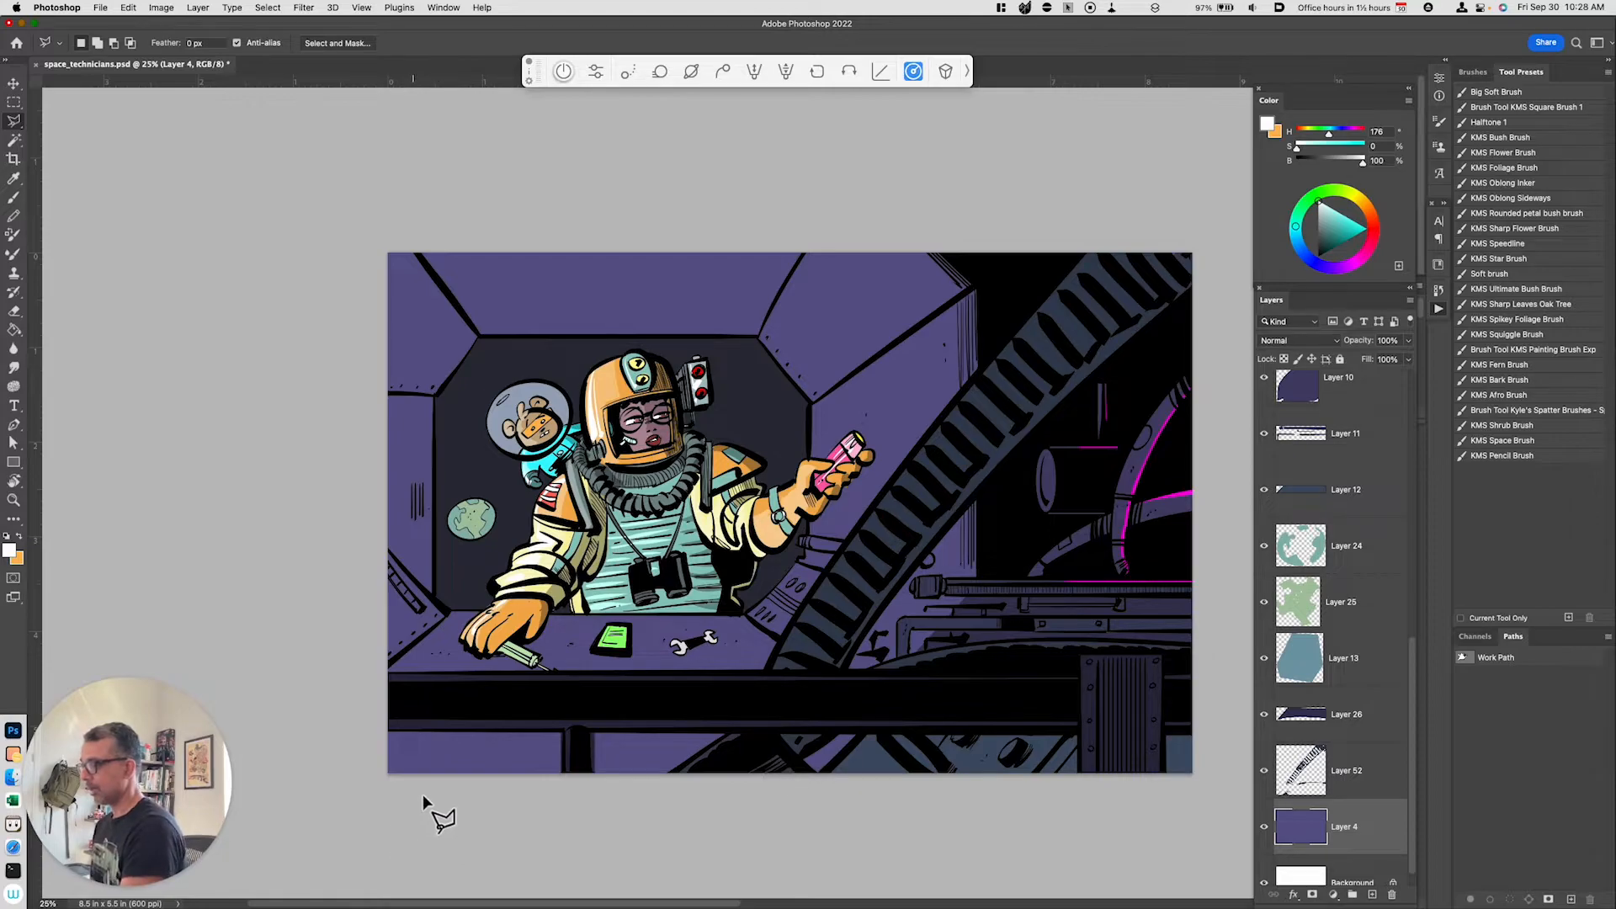
left_click(390, 803)
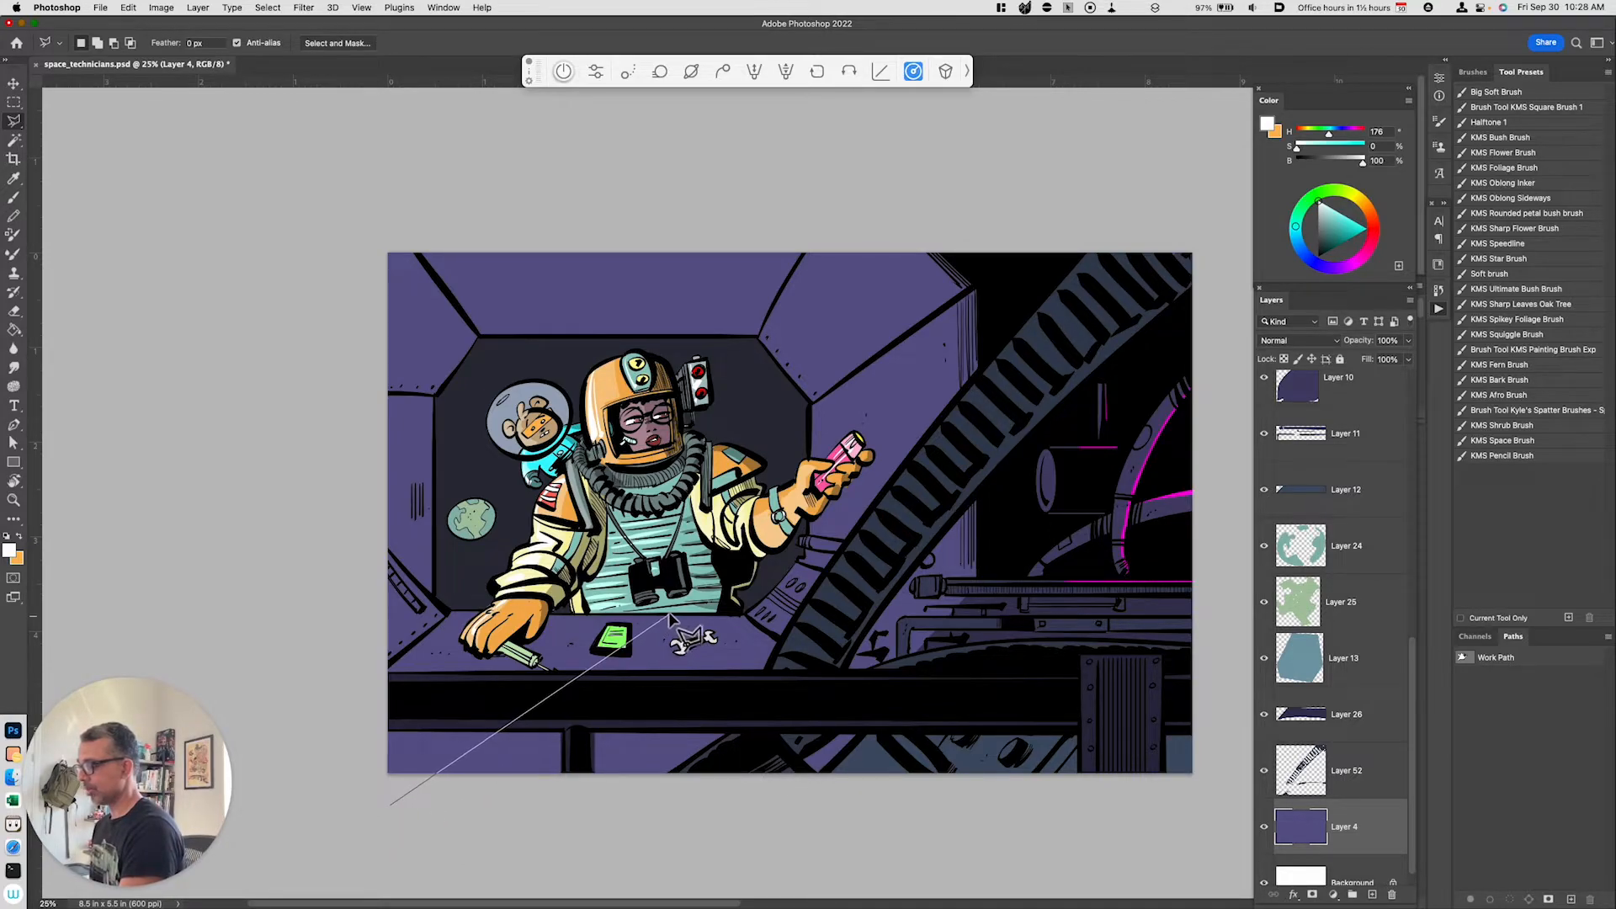
left_click(435, 611)
left_click(435, 393)
left_click(478, 337)
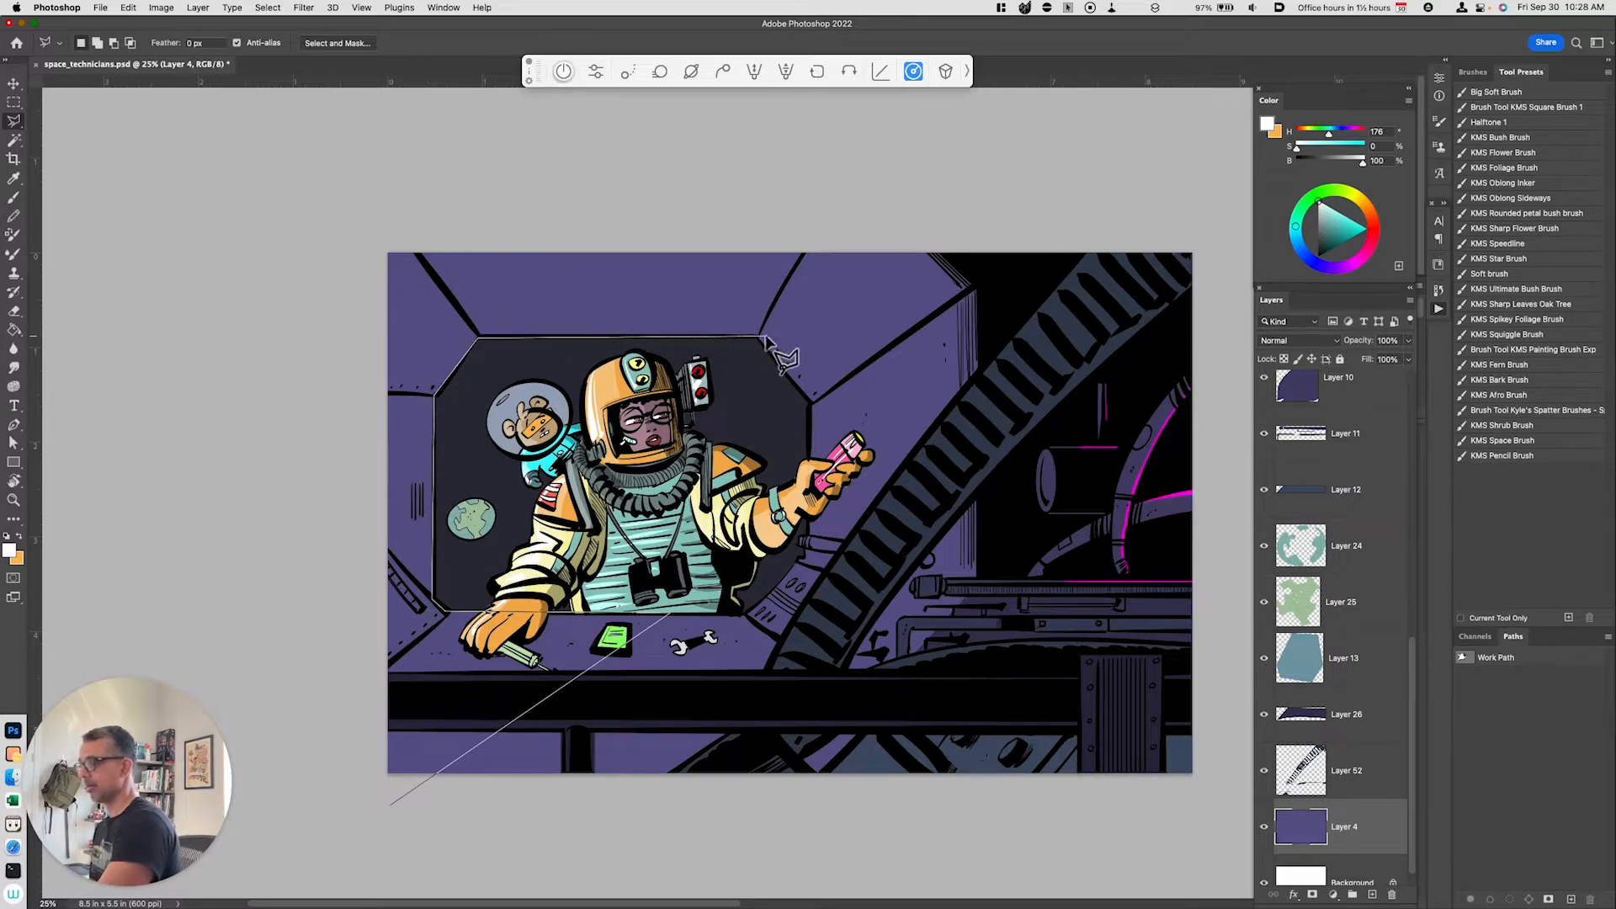
left_click(755, 337)
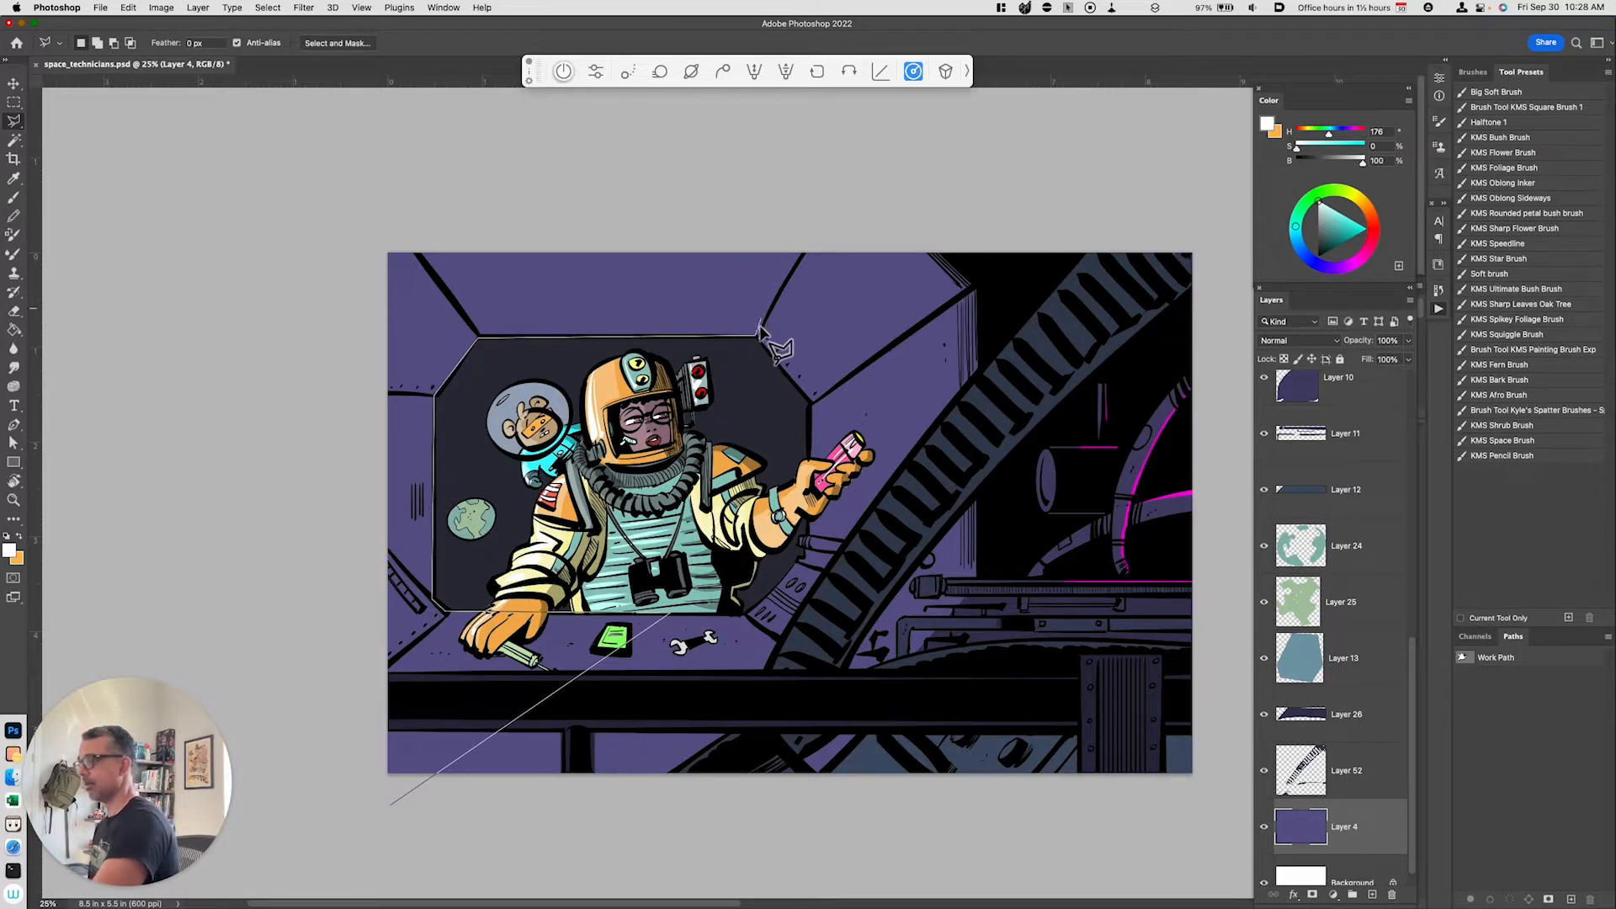
left_click(671, 232)
left_click(373, 230)
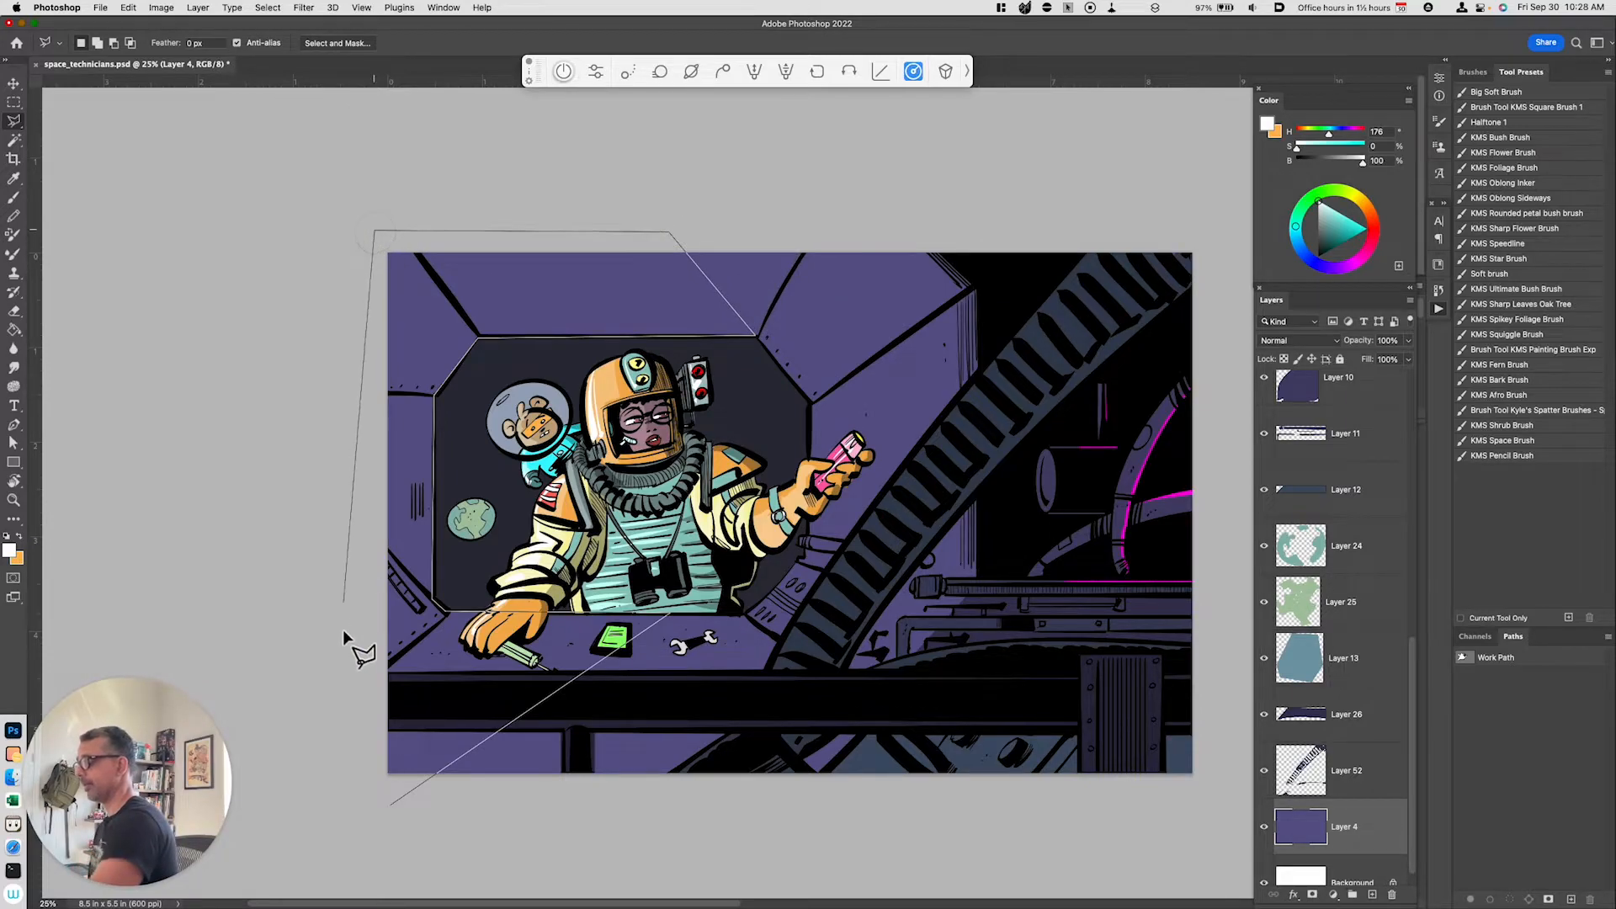
double_click(394, 808)
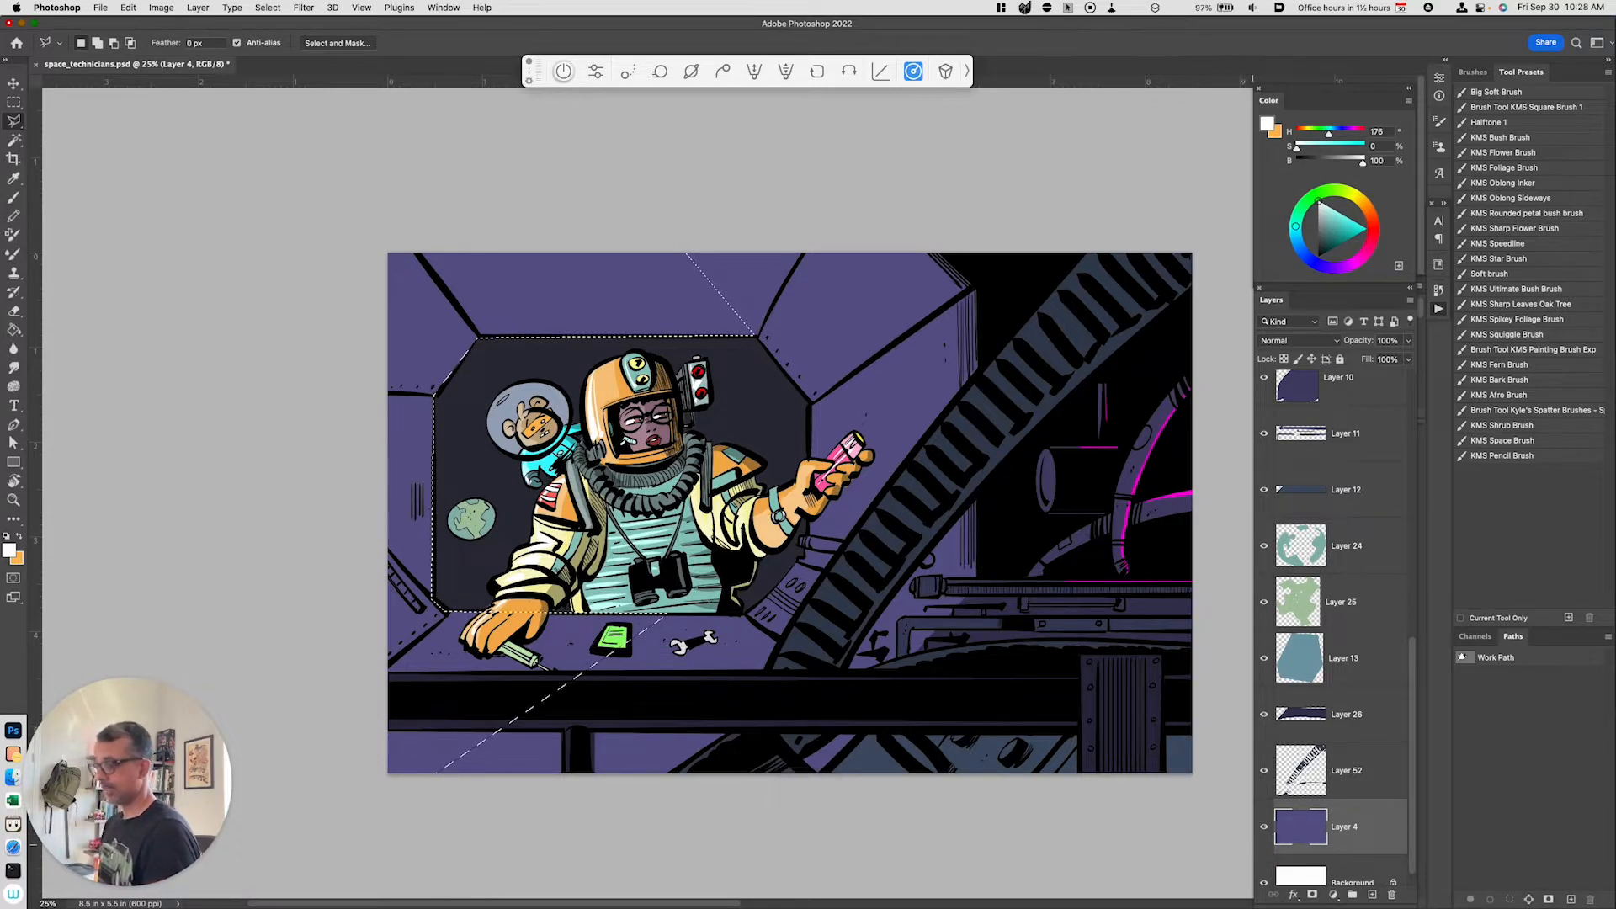
key("super+j")
key("super+u")
left_click_drag(1150, 740, 1174, 744)
left_click(1180, 712)
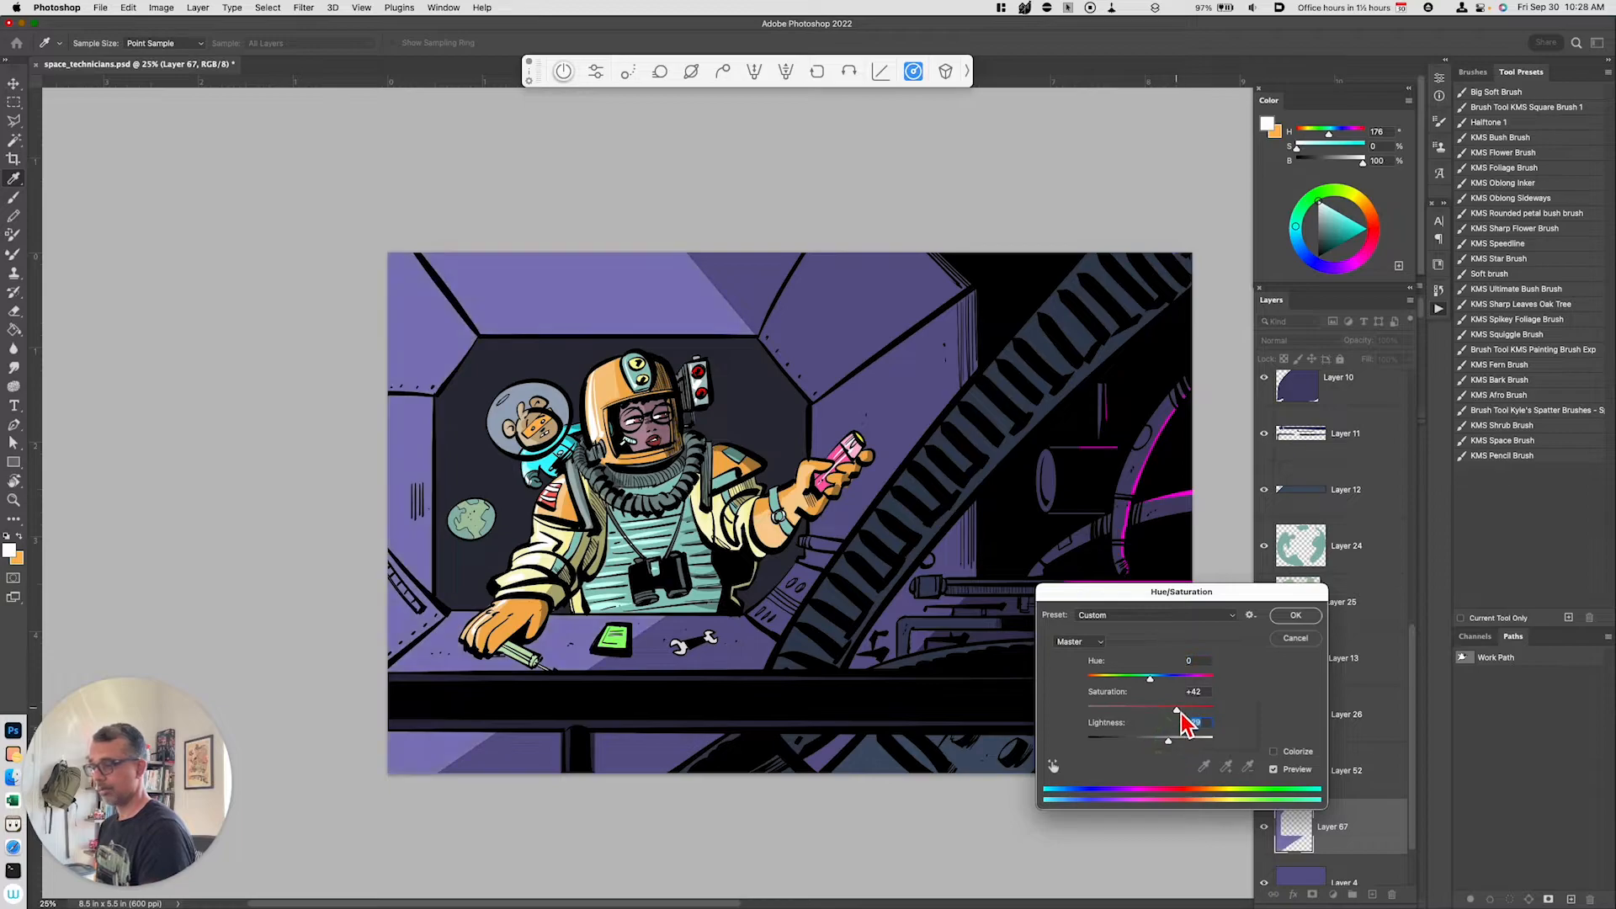
left_click(1295, 616)
Step: Add a new layer and paint dark purple shadow strokes on the desk beside the glove and screwdriver
key("l")
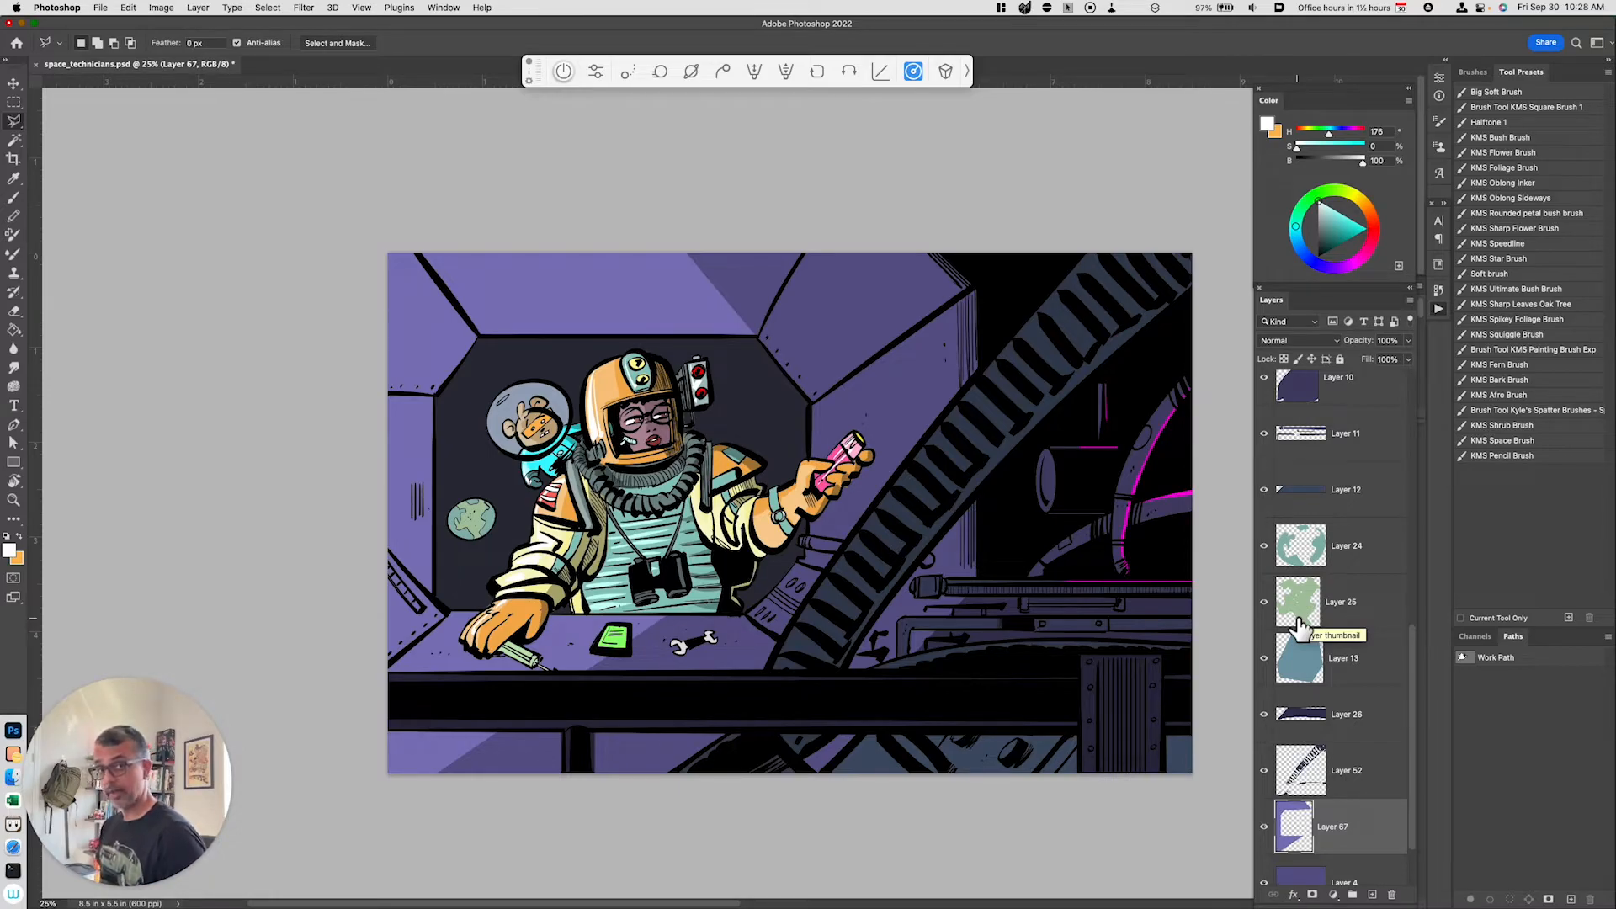
key("super+y")
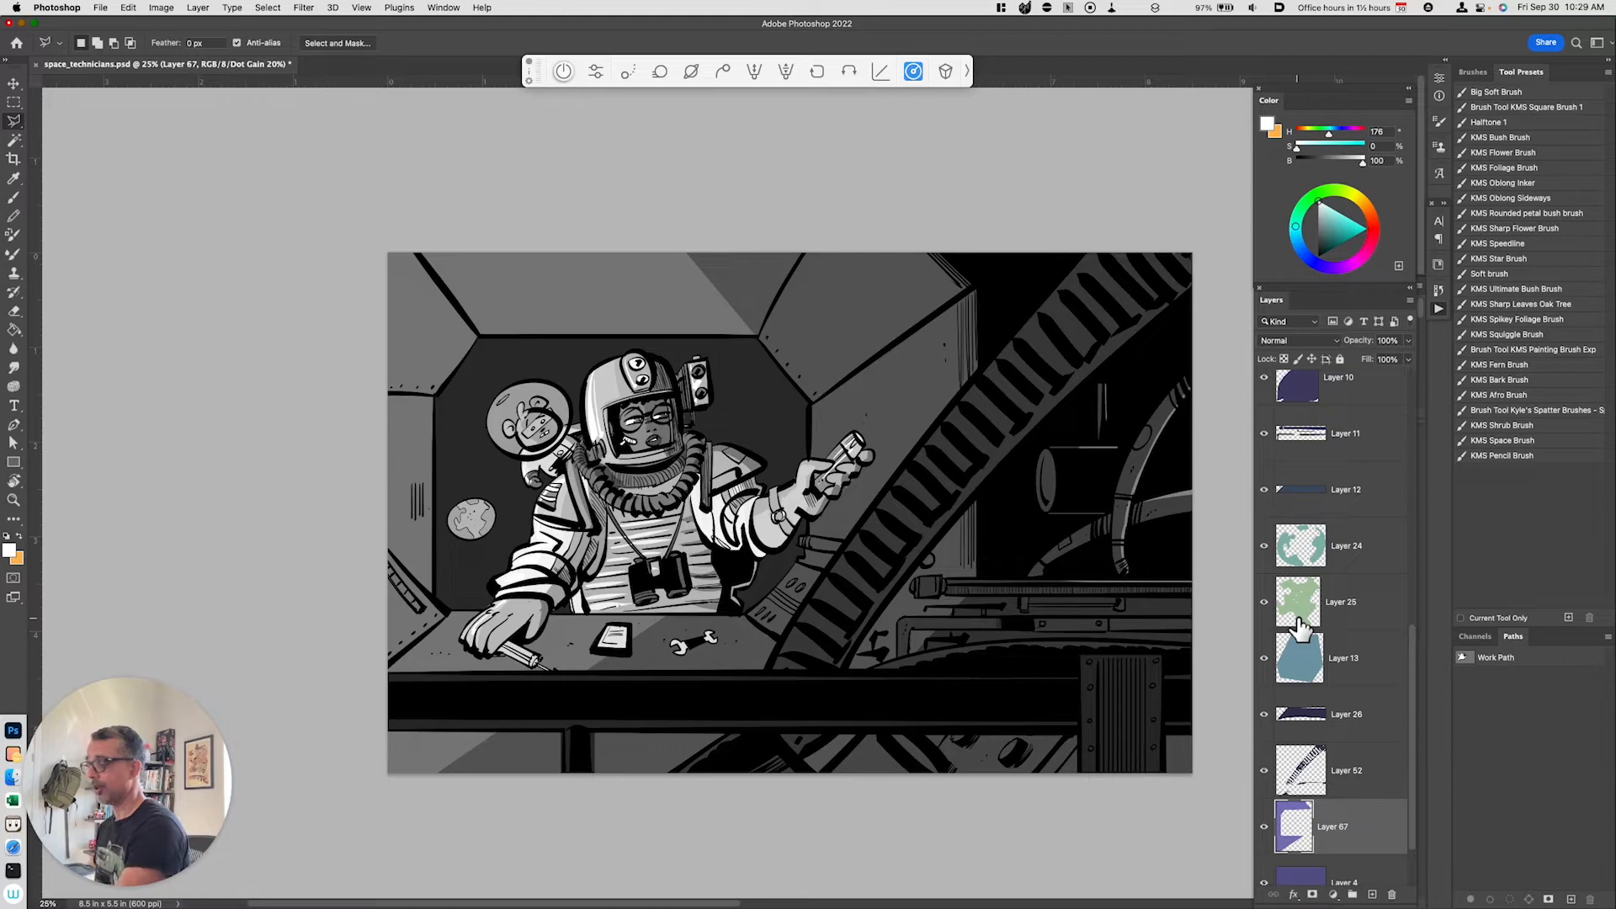
key("super+y")
key("super+equal")
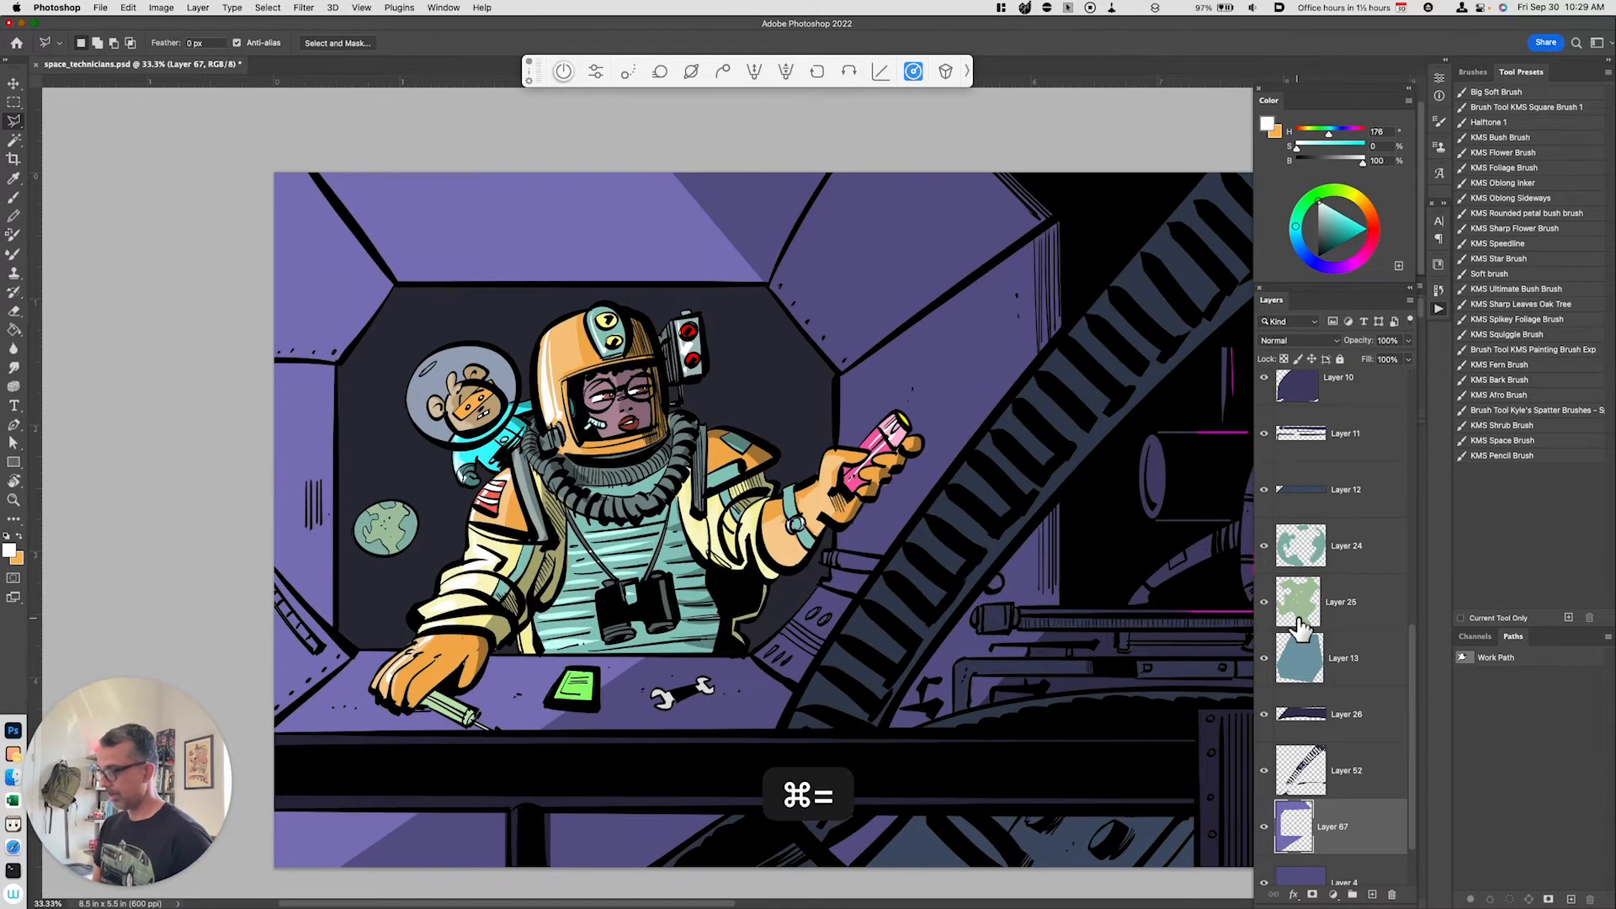
key("space")
left_click_drag(727, 702, 745, 677)
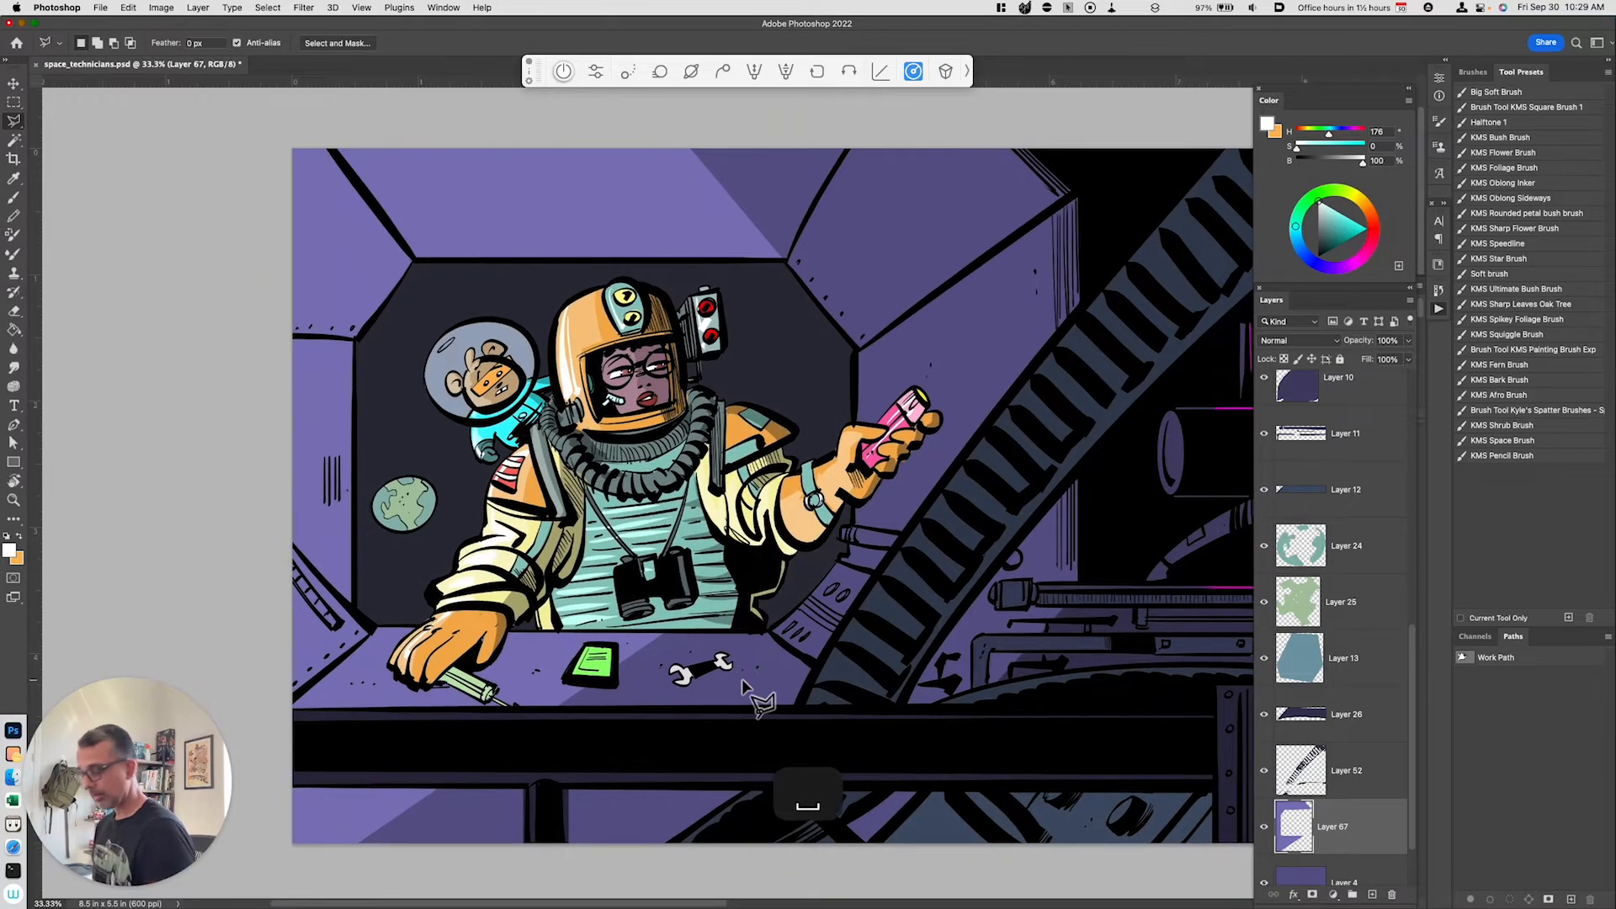
key("alt+shift+super+n")
key("b")
left_click(623, 652, "alt")
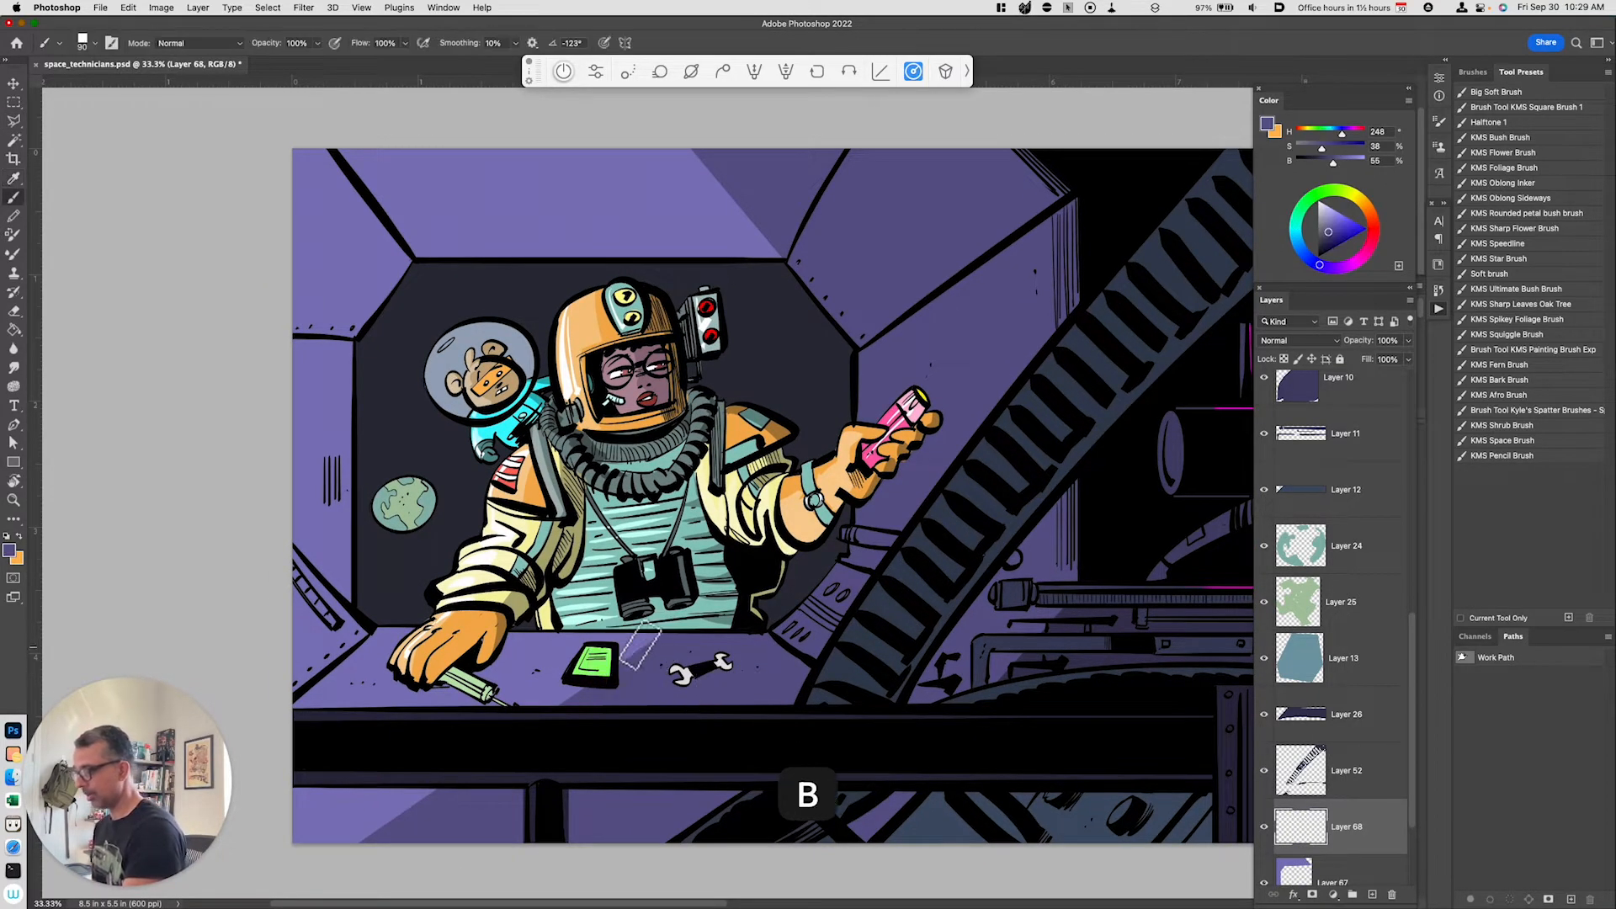
left_click_drag(623, 652, 621, 674)
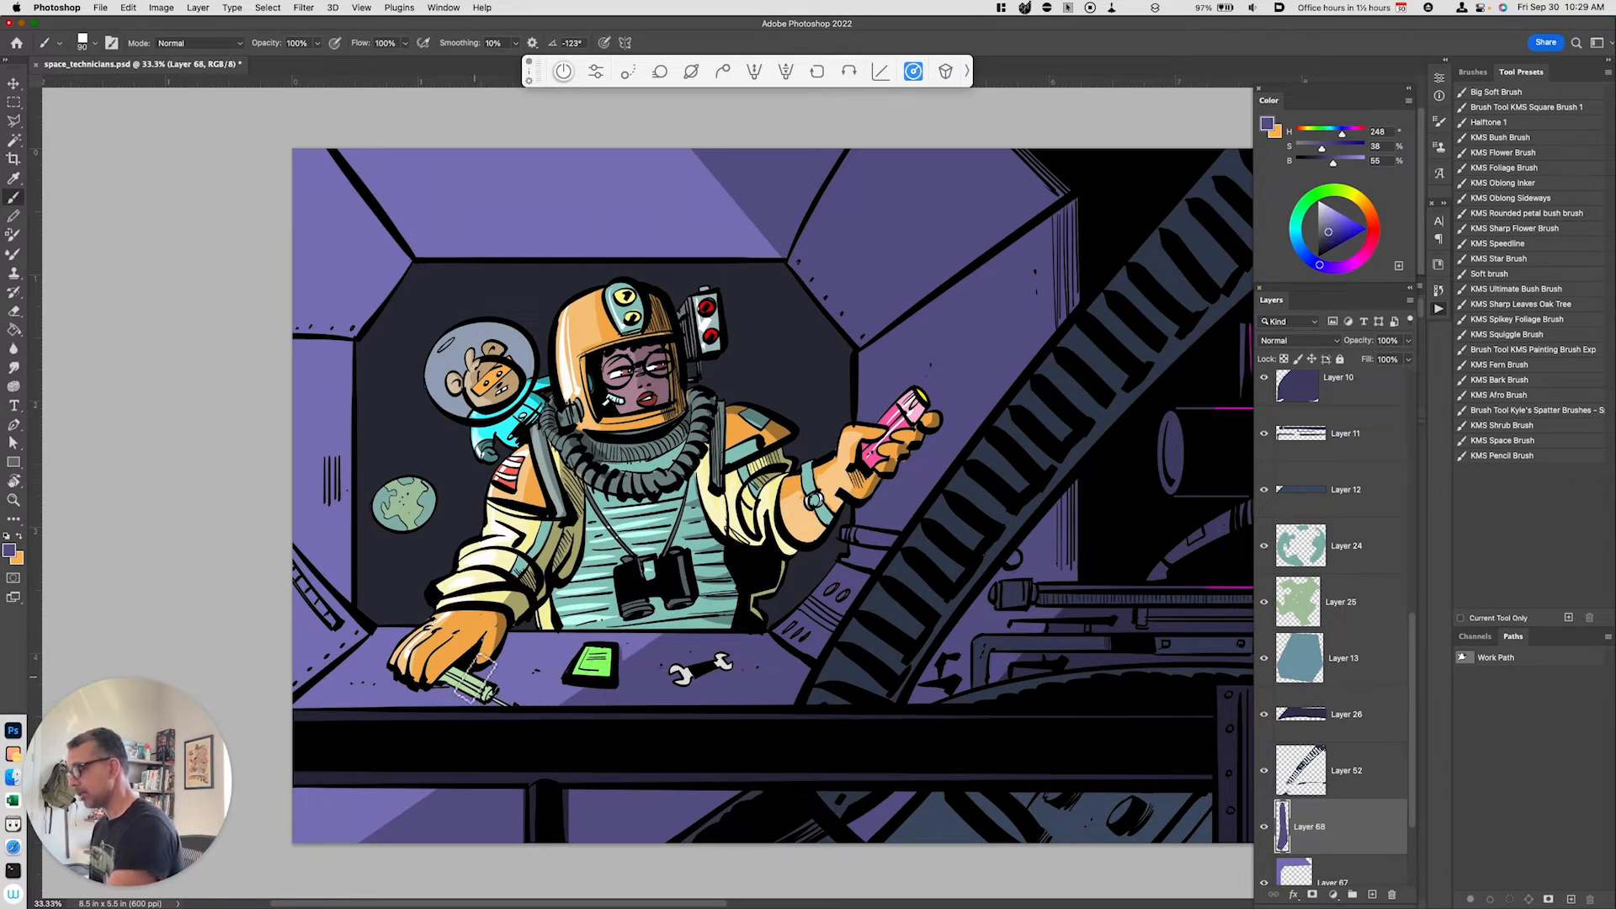
mouse_move(493, 695)
left_mouse_down()
mouse_move(474, 665)
mouse_move(489, 665)
mouse_move(445, 686)
mouse_move(507, 659)
mouse_move(504, 640)
mouse_move(479, 672)
left_mouse_up()
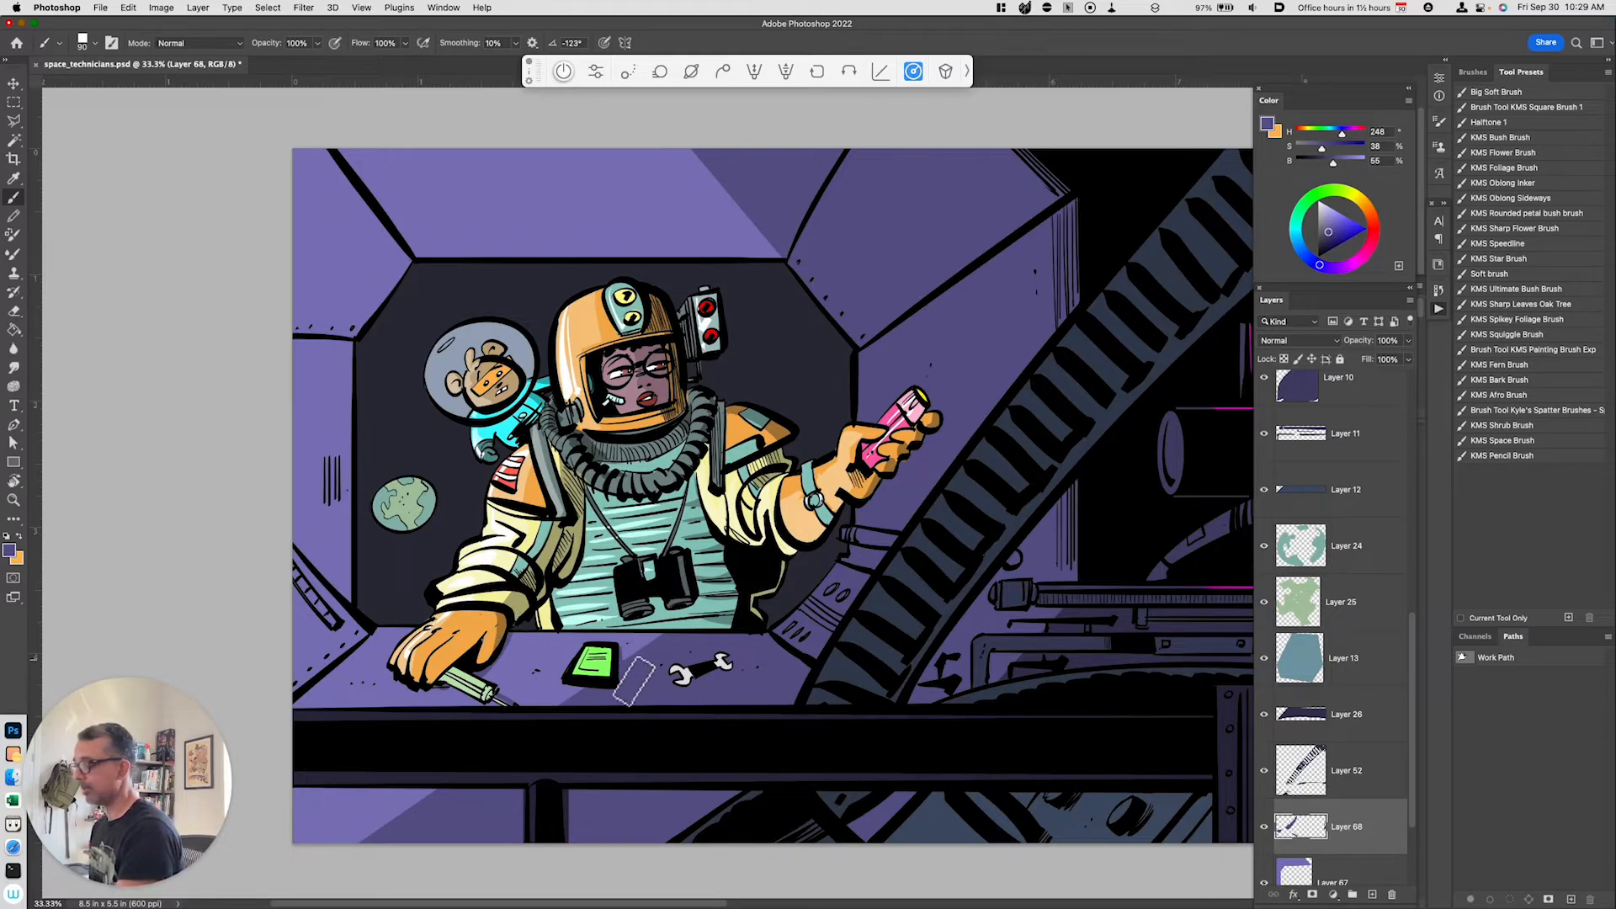
left_click_drag(790, 722, 751, 718)
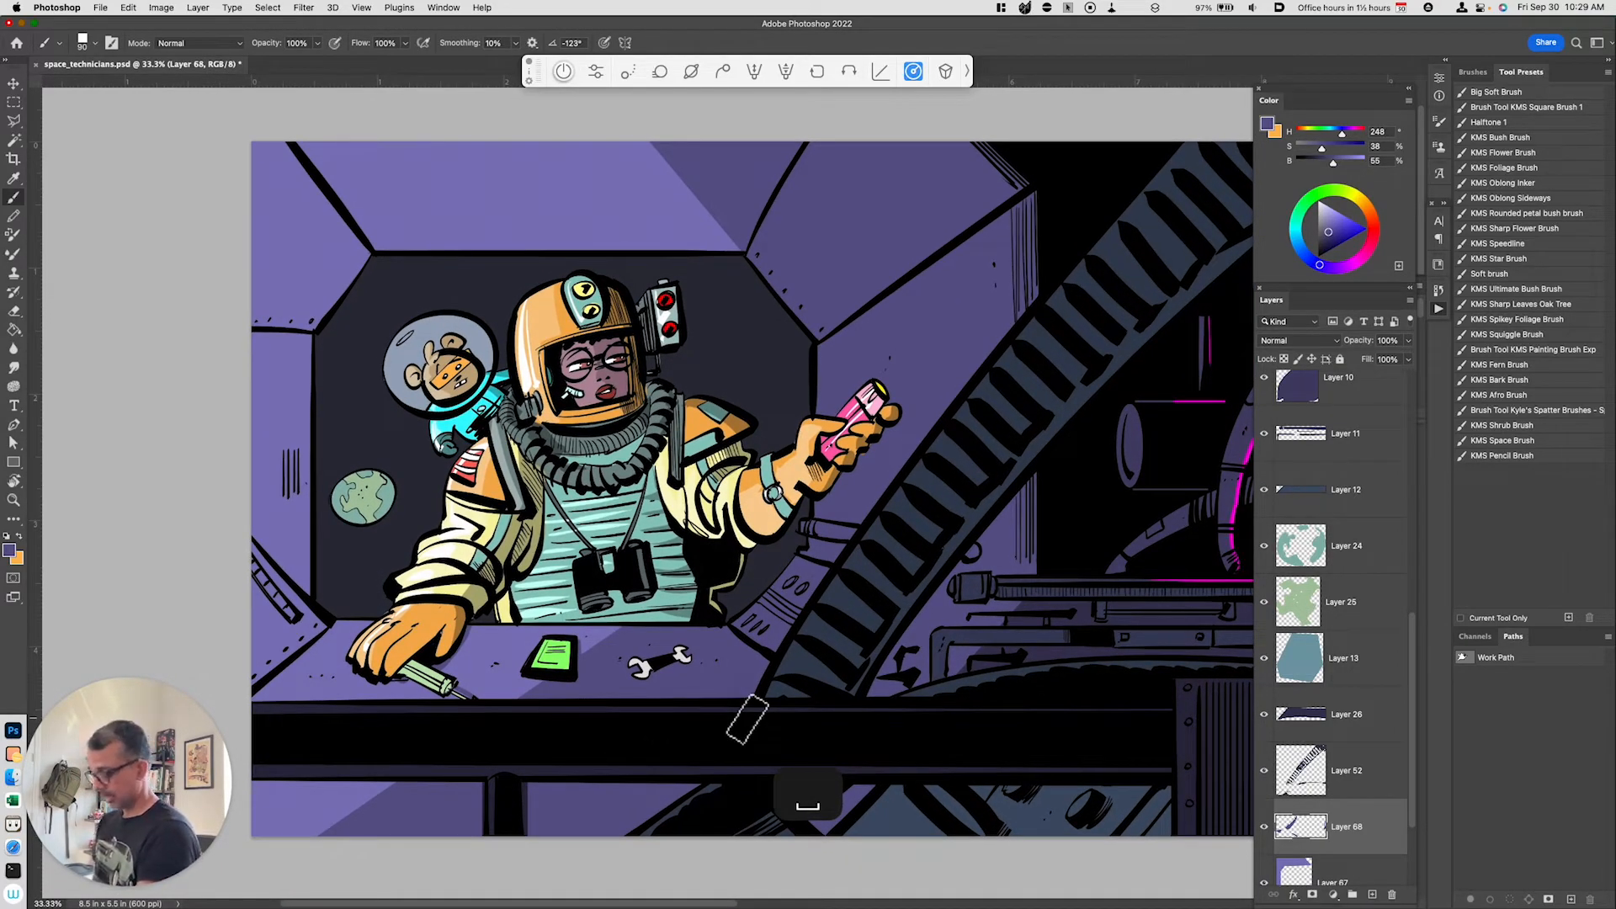
Step: Select a diagonal background area beside the raised hand on Layer 4, copy it to a new layer and set its lightness to -27
key("super+minus")
left_click_drag(1414, 749, 1415, 822)
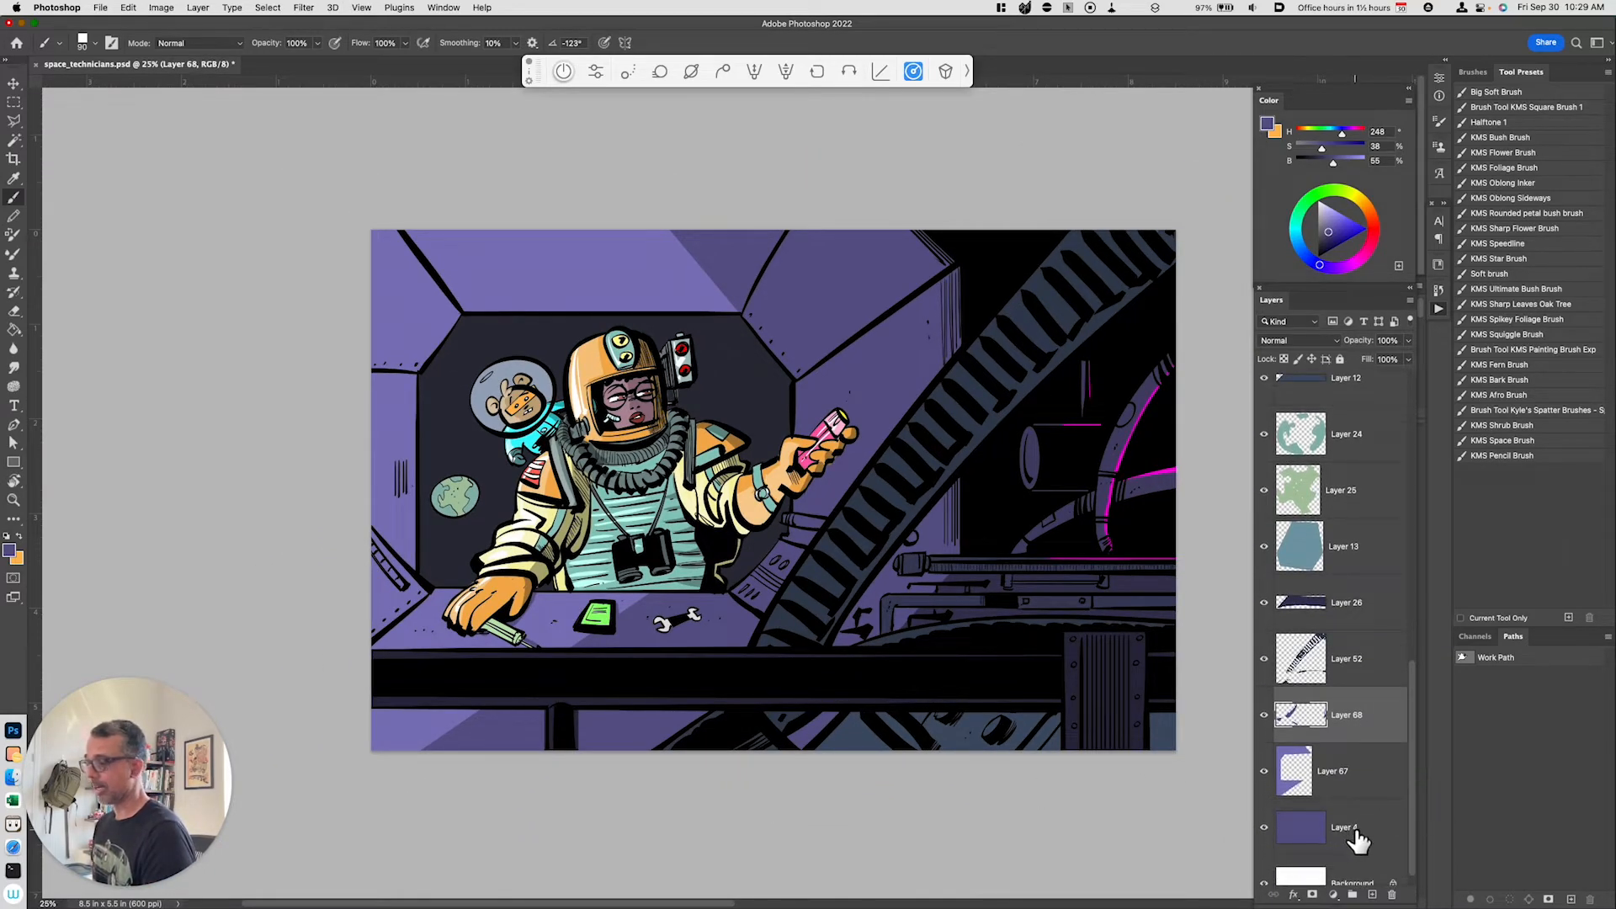
left_click(1357, 834)
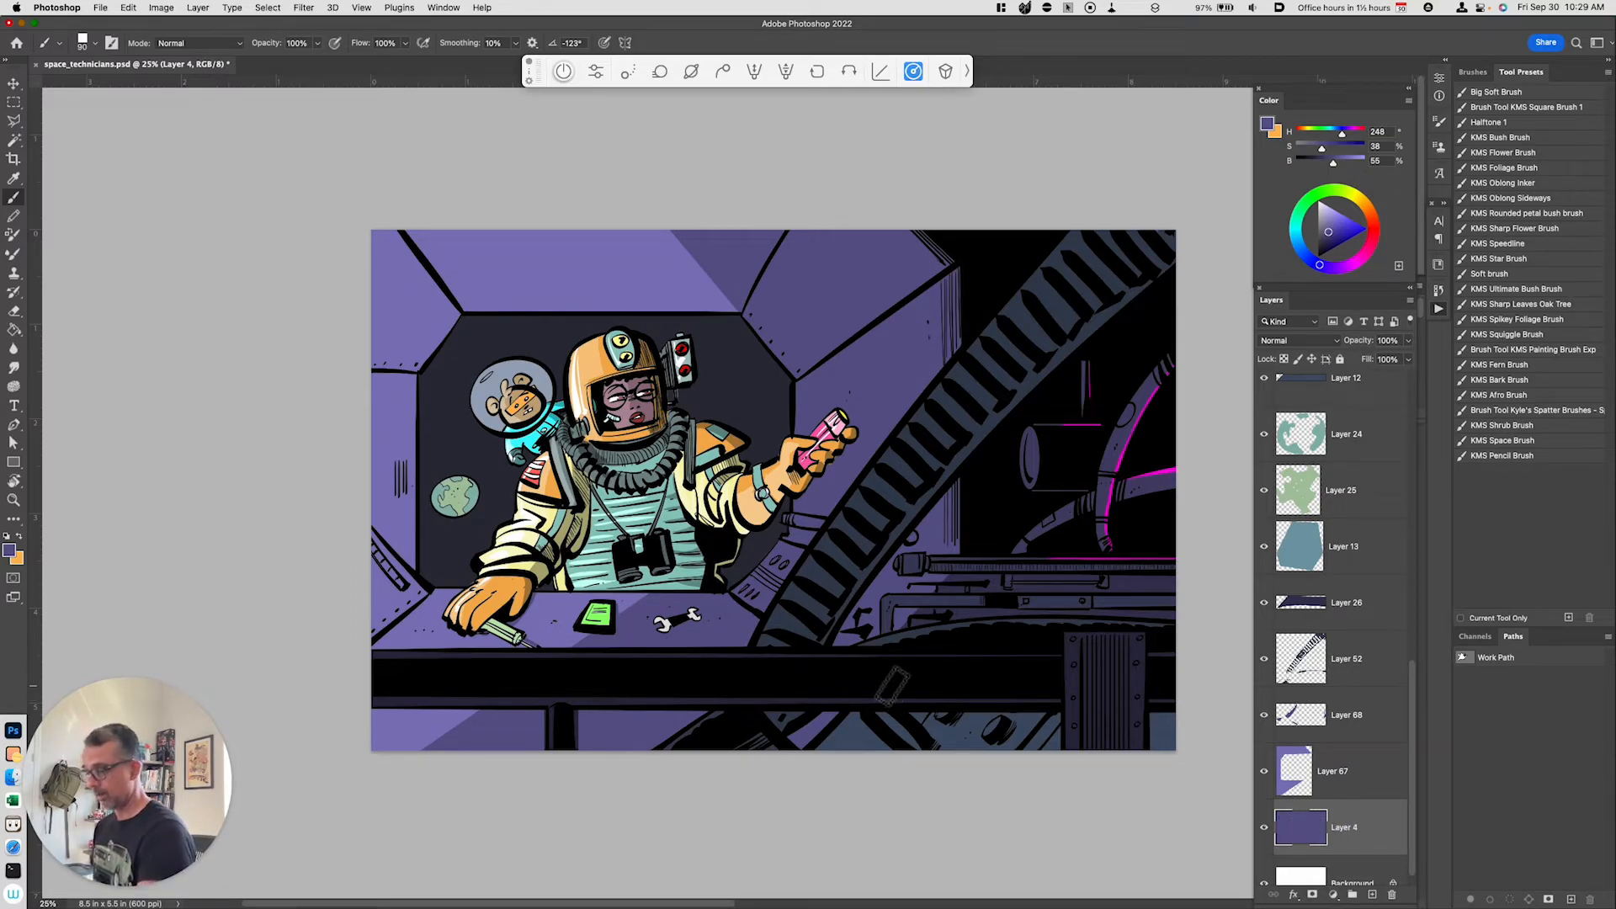
key("l")
key("shift+l")
key("shift+l")
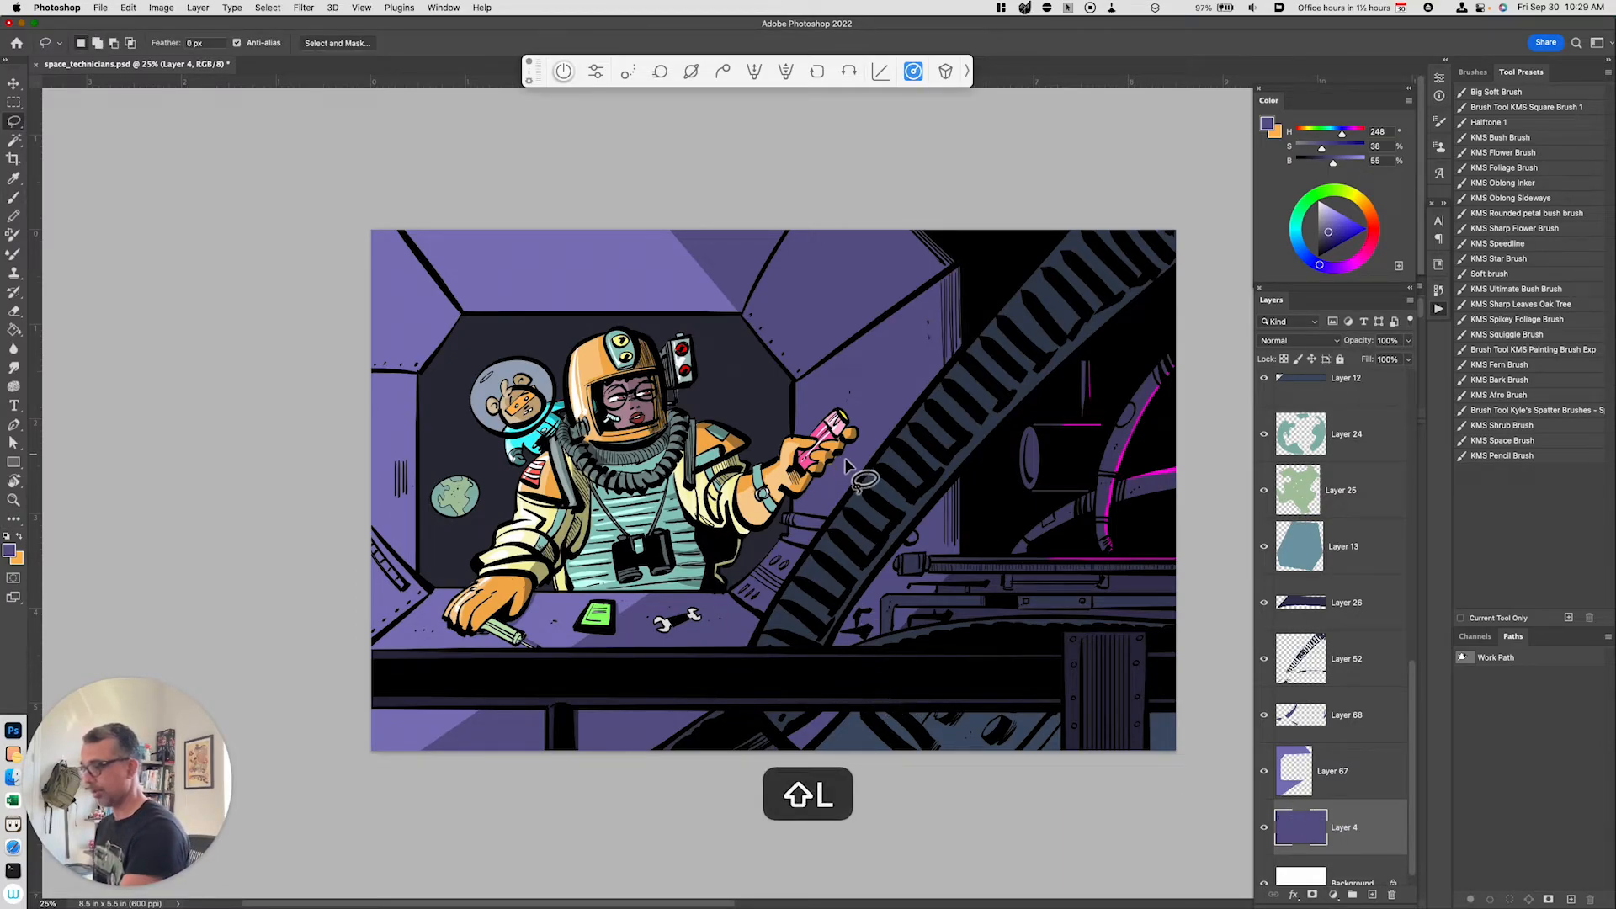
mouse_move(851, 441)
left_mouse_down()
mouse_move(804, 564)
mouse_move(762, 619)
mouse_move(734, 605)
mouse_move(787, 511)
mouse_move(857, 455)
left_mouse_up()
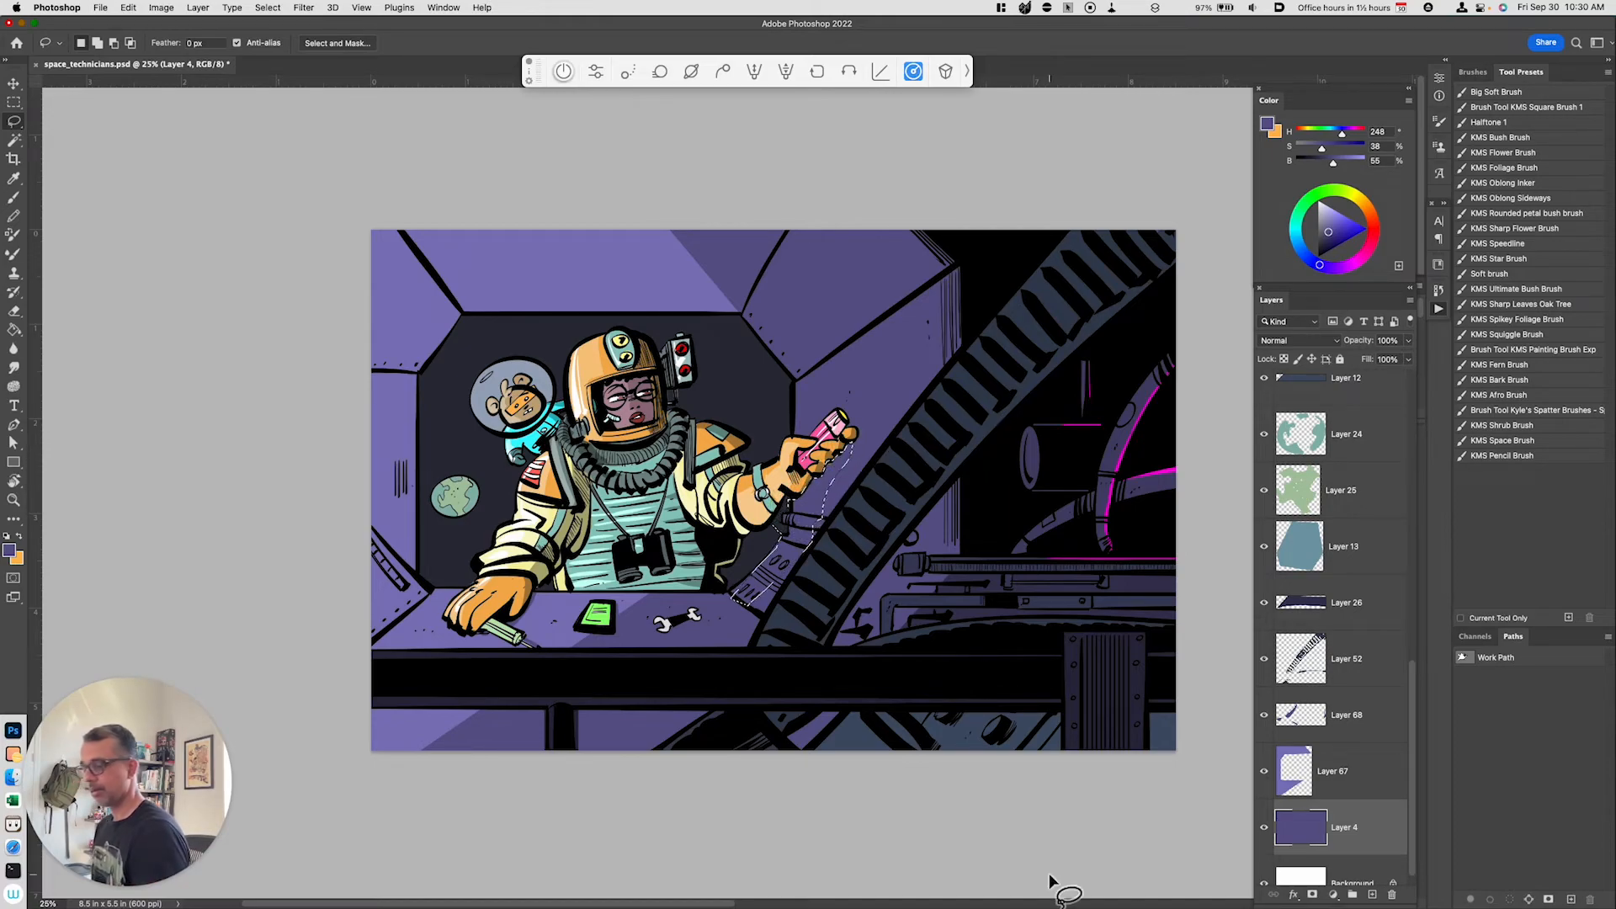
key("super+j")
key("super+u")
left_click(1133, 739)
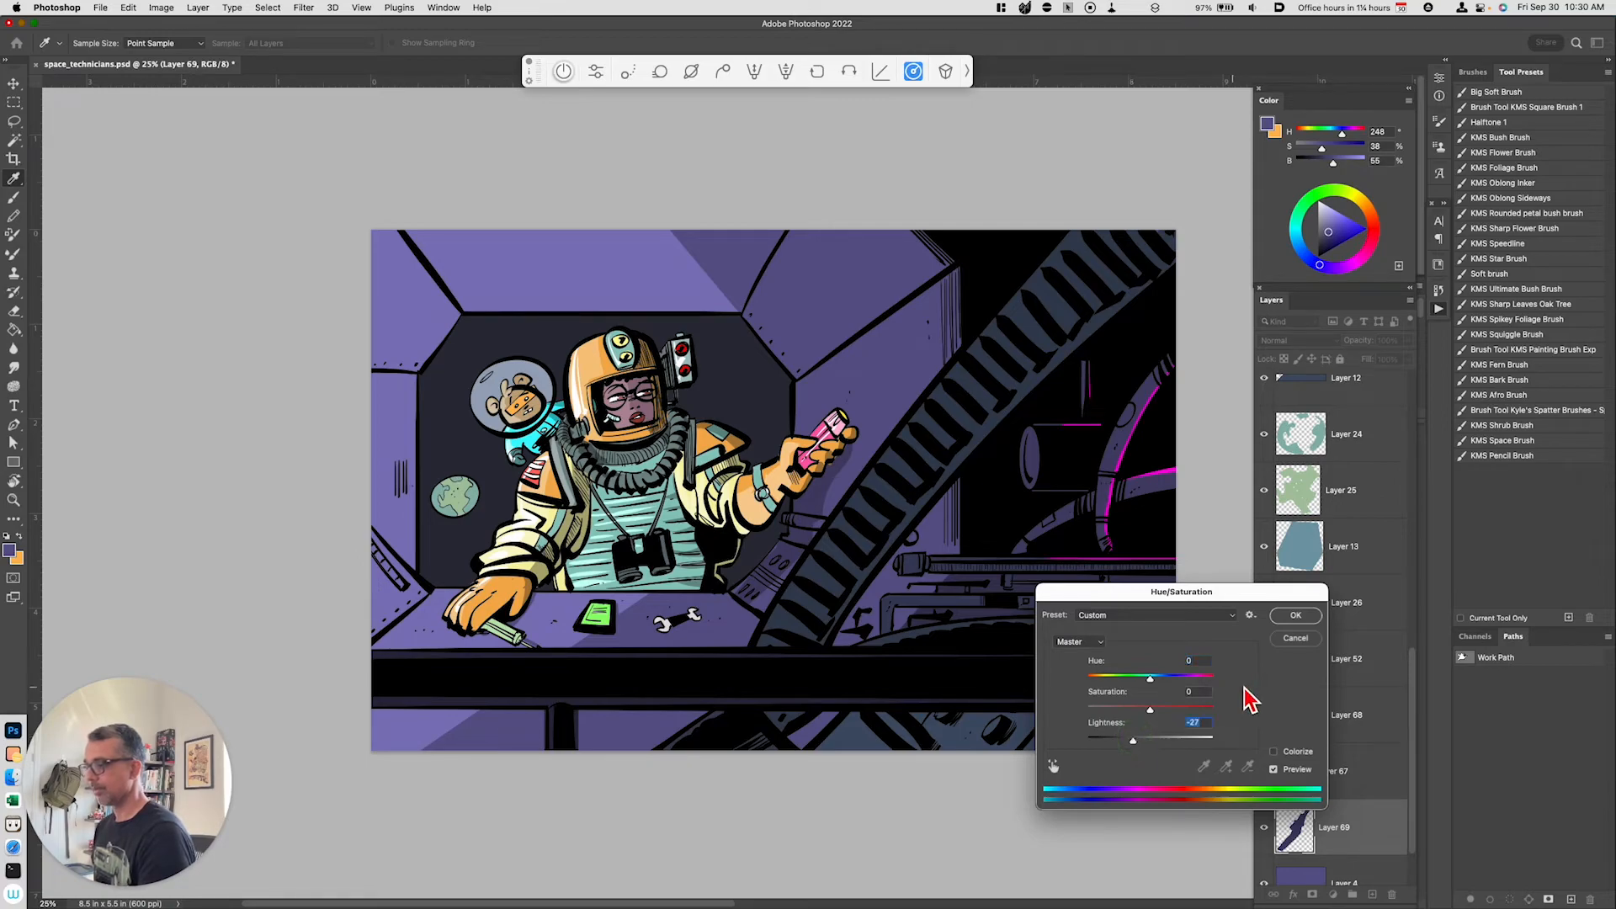
left_click(1292, 617)
Step: Sample the darkened purple from the background beside the arm and switch to the brush
key("i")
left_click(790, 547)
key("b")
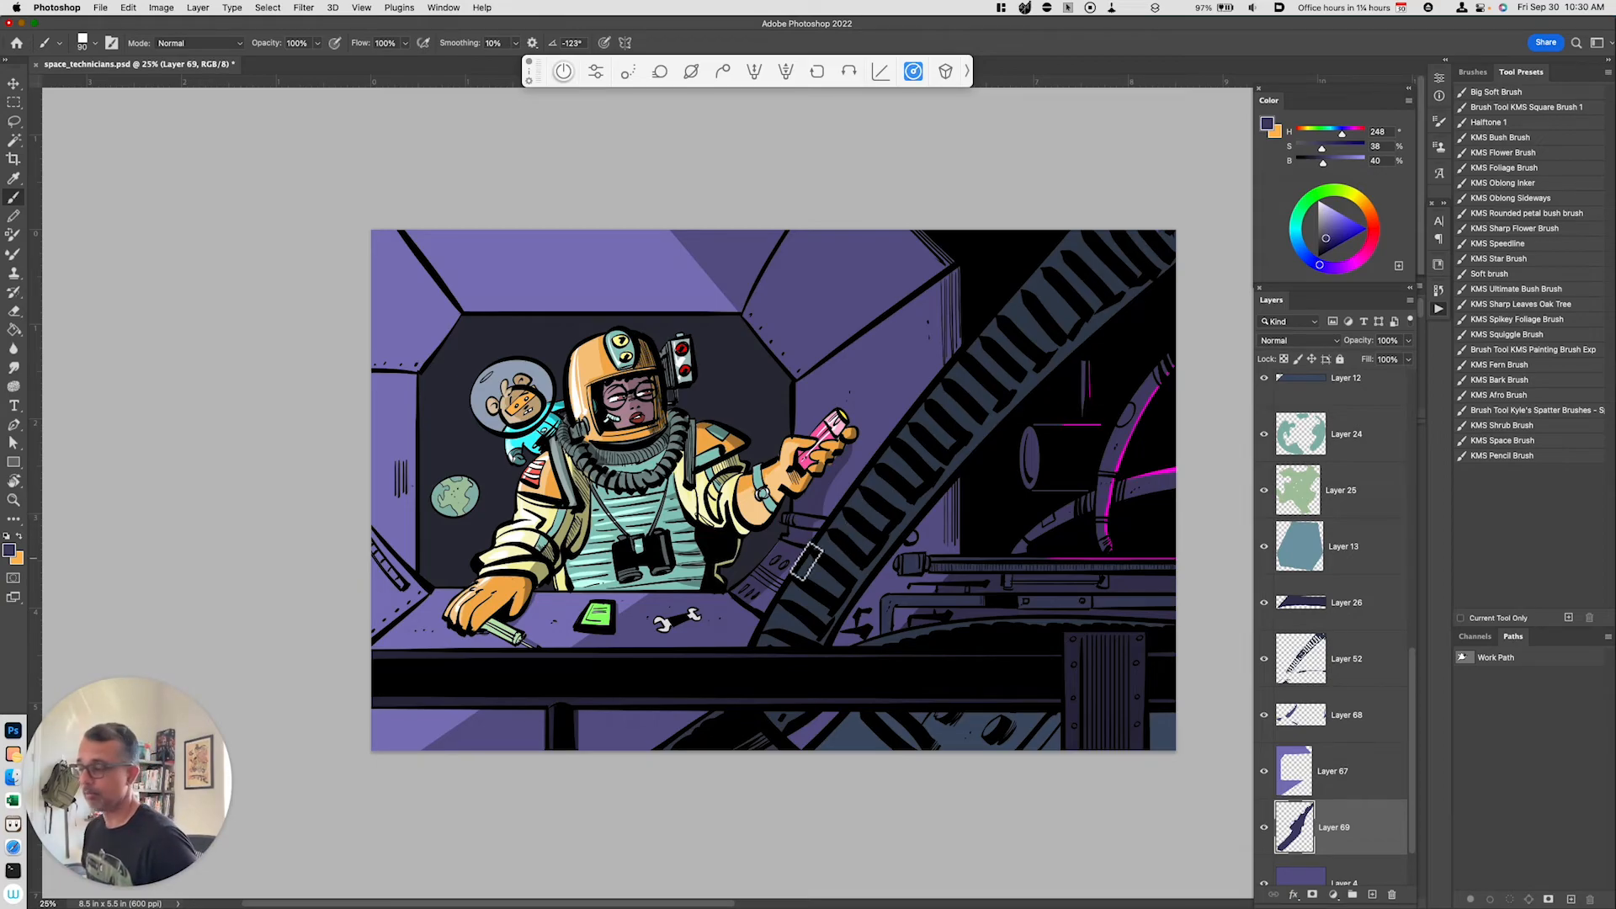
key("super+minus")
key("super+equal")
key("space")
mouse_move(857, 564)
left_mouse_down()
mouse_move(772, 569)
mouse_move(801, 566)
left_mouse_up()
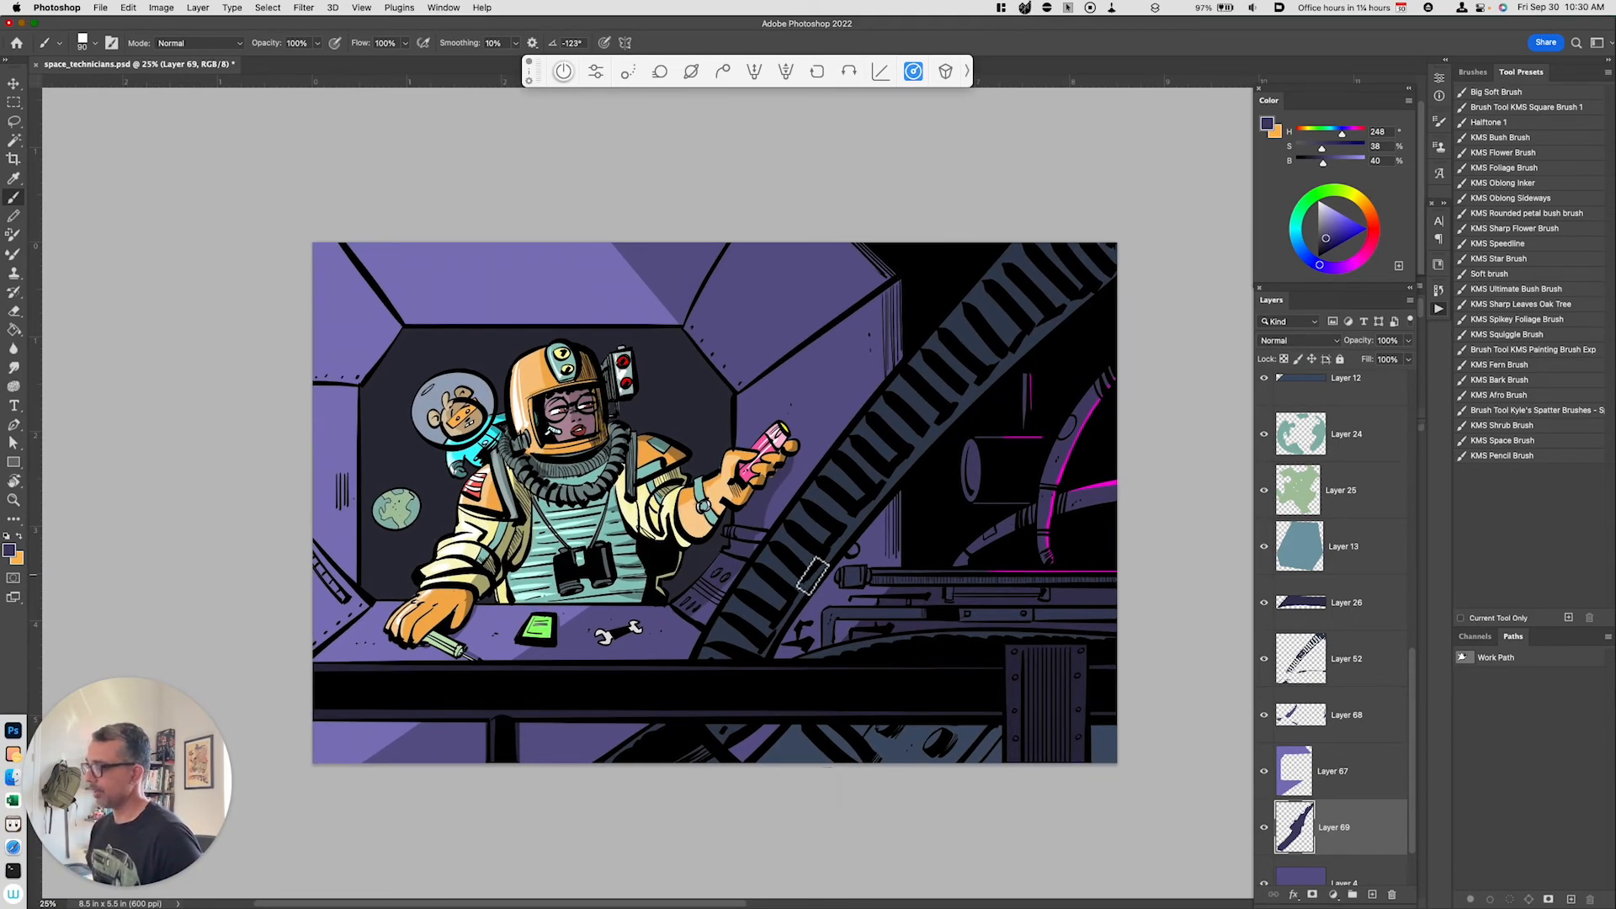